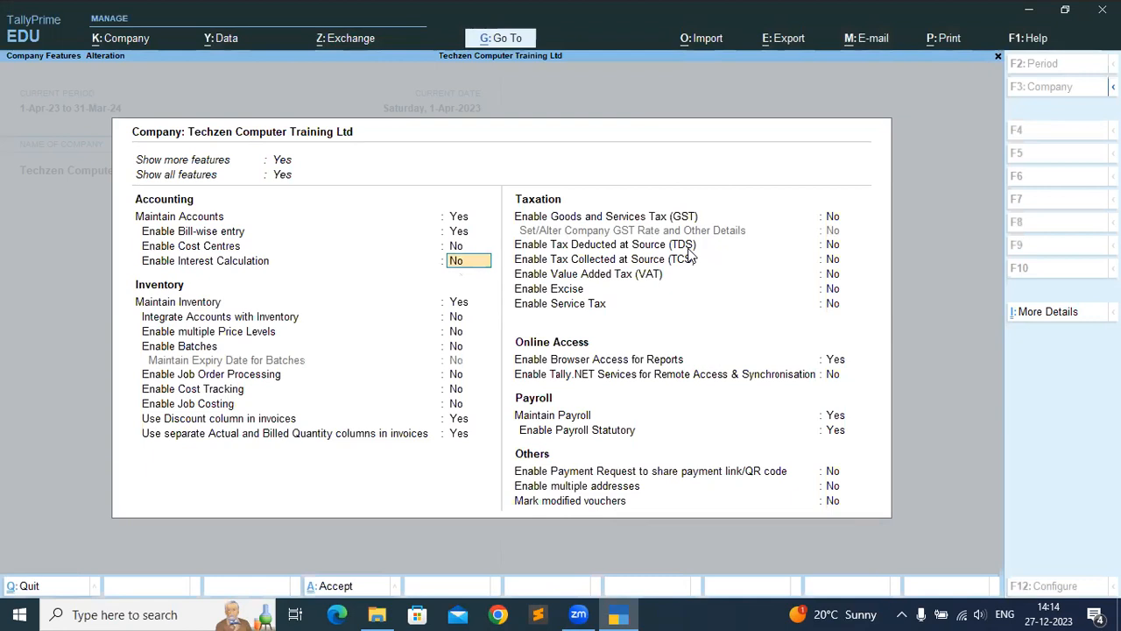
# Enable Cost Centres in the accounting features of Techzen Computer Training Ltd.
pyautogui.press('Up')
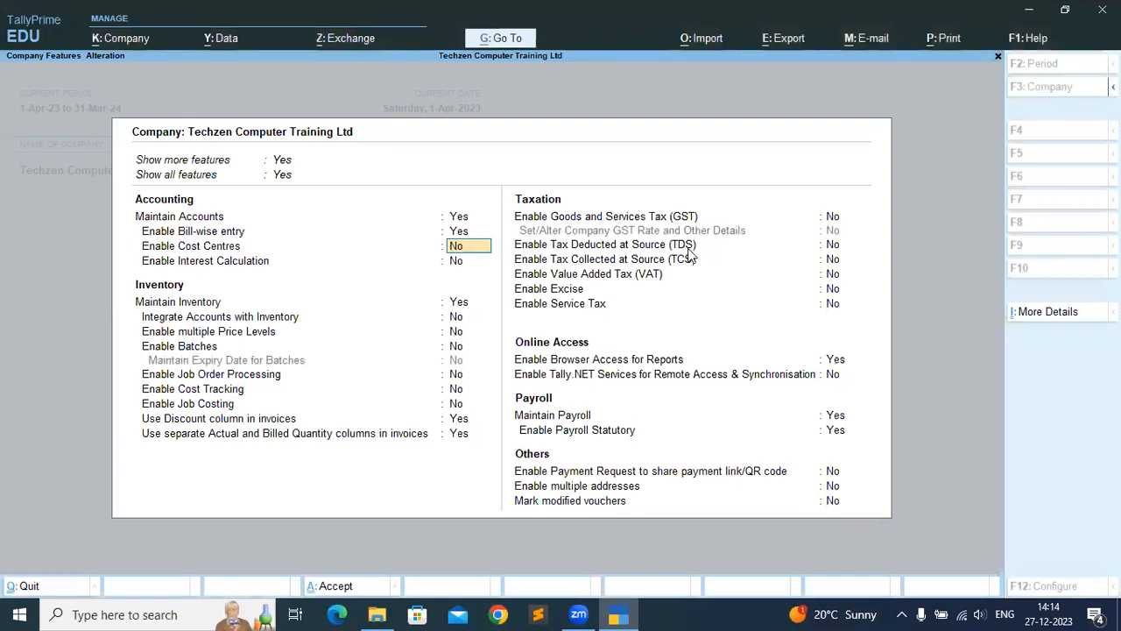
pyautogui.write('yes')
pyautogui.press('Return')
pyautogui.press('Return')
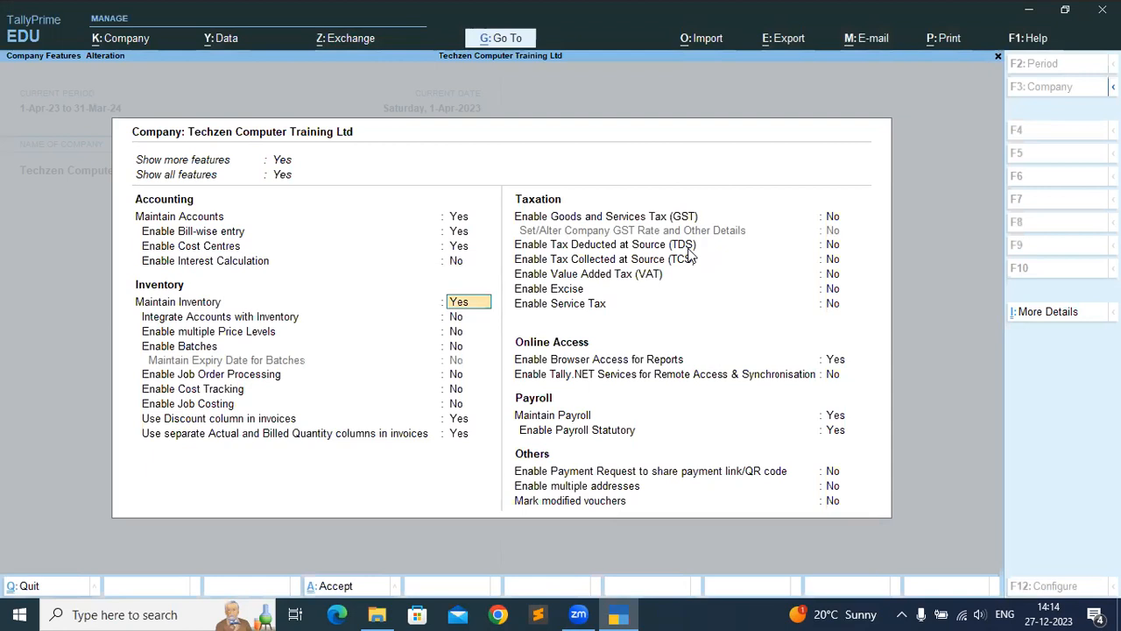
# Set Maintain Payroll to No without filling in the payroll statutory details, and save the company features.
pyautogui.press('Return')
pyautogui.press('Return')
pyautogui.press('Return')
pyautogui.press('Return')
pyautogui.press('Return')
pyautogui.press('Return')
pyautogui.press('Return')
pyautogui.press('Return')
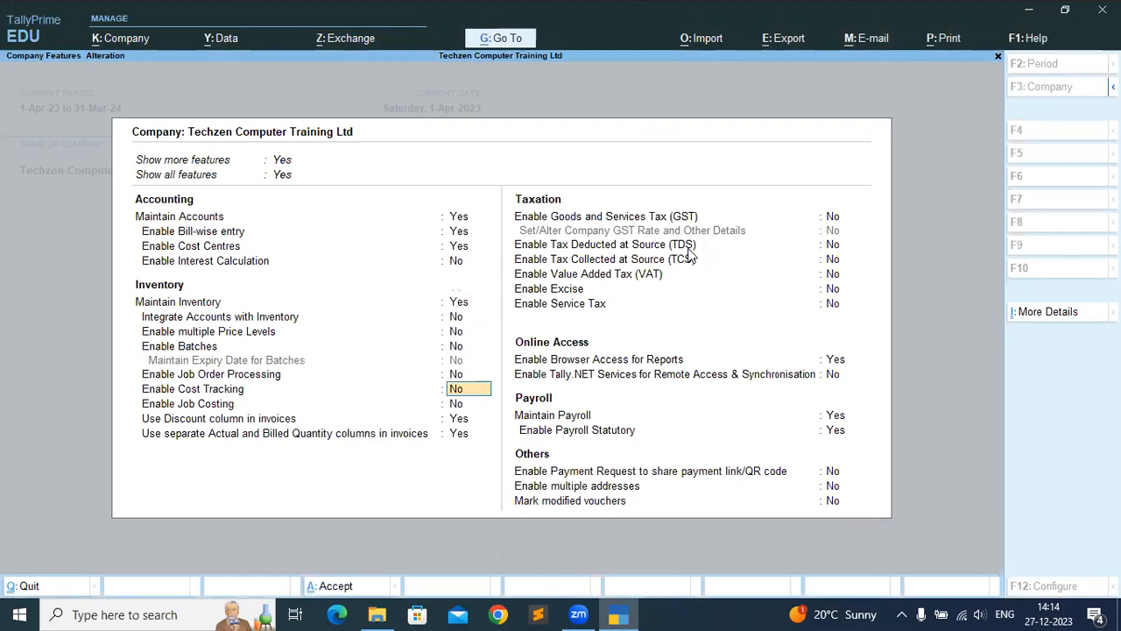
pyautogui.press('Return')
pyautogui.press('Return')
pyautogui.press('Return')
pyautogui.press('Return')
pyautogui.press('Return')
pyautogui.press('Return')
pyautogui.press('Return')
pyautogui.press('Return')
pyautogui.press('Return')
pyautogui.press('Return')
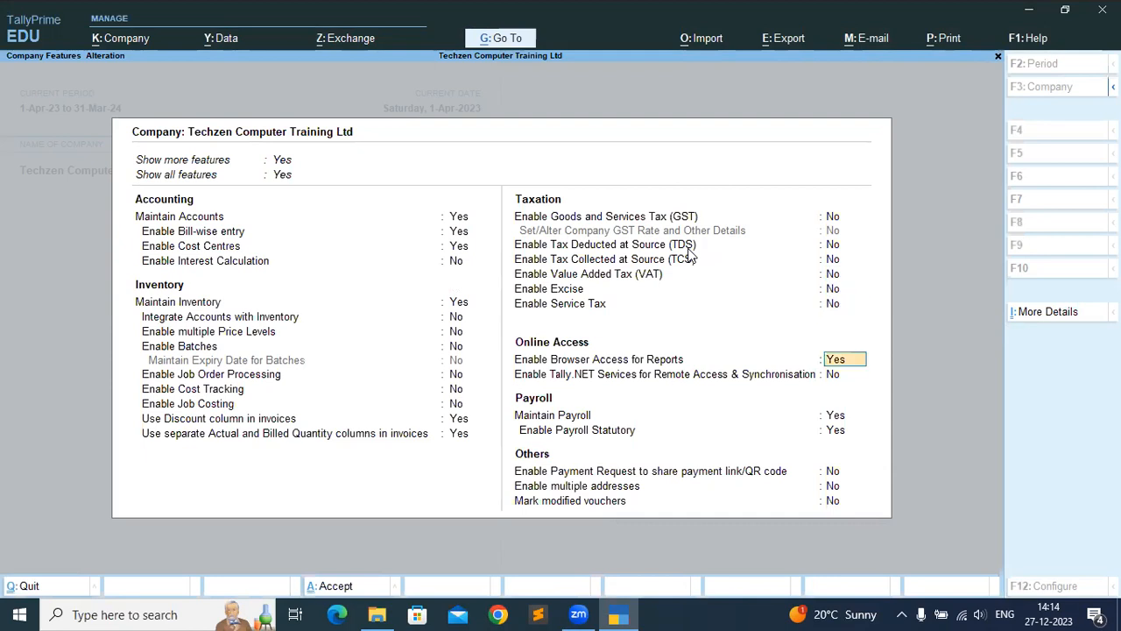
pyautogui.press('Return')
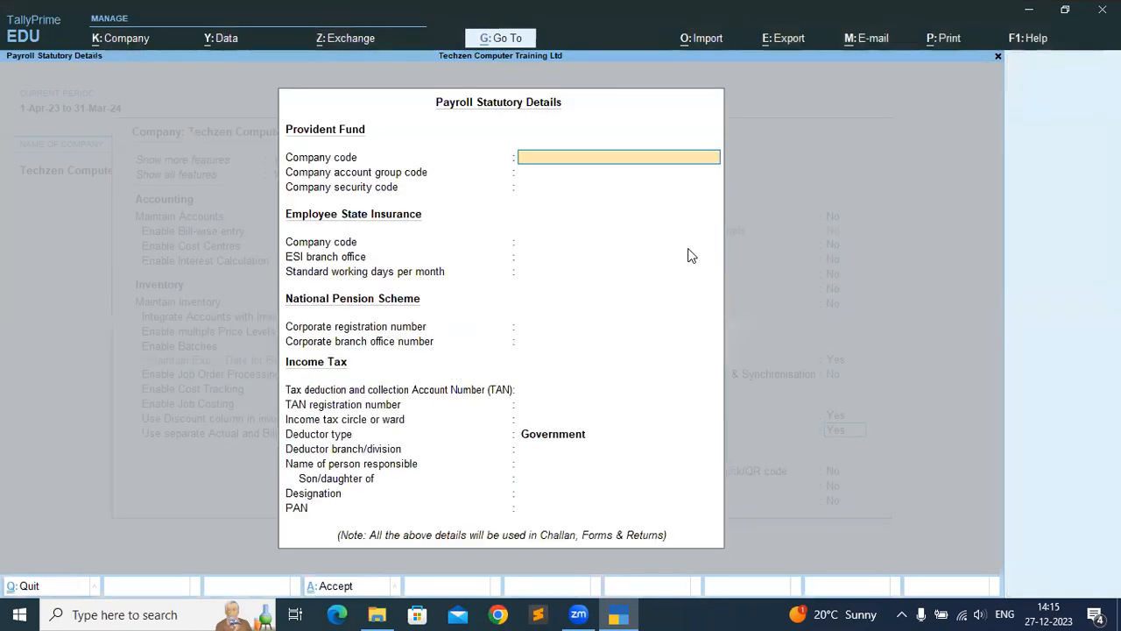
pyautogui.press('Escape')
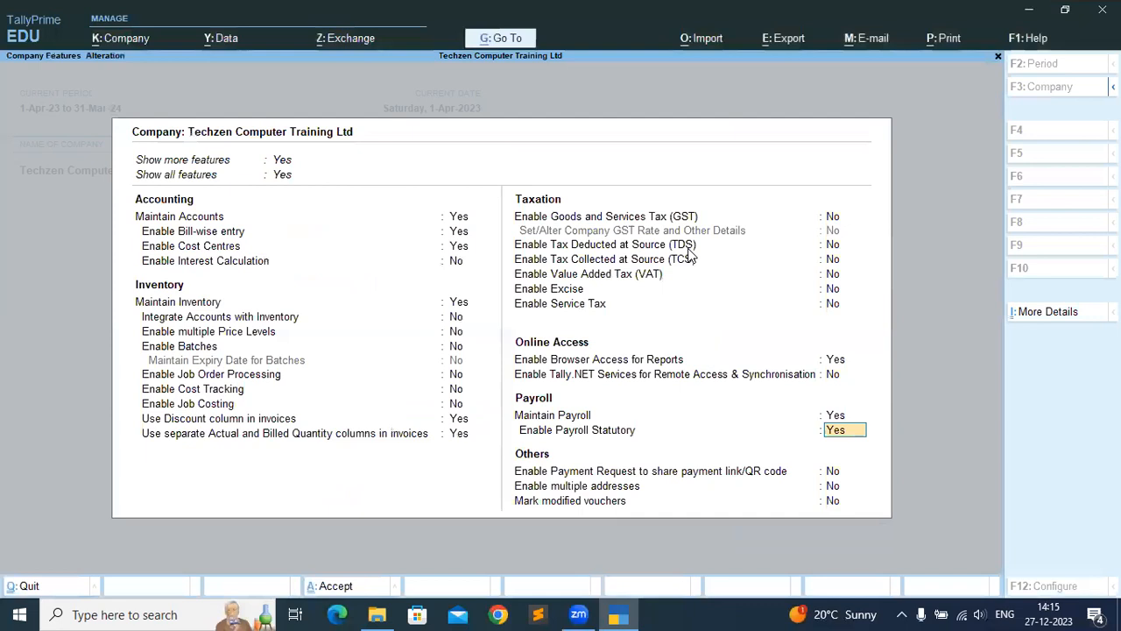
pyautogui.press('Up')
pyautogui.write('n')
pyautogui.press('Return')
pyautogui.press('Return')
pyautogui.press('Return')
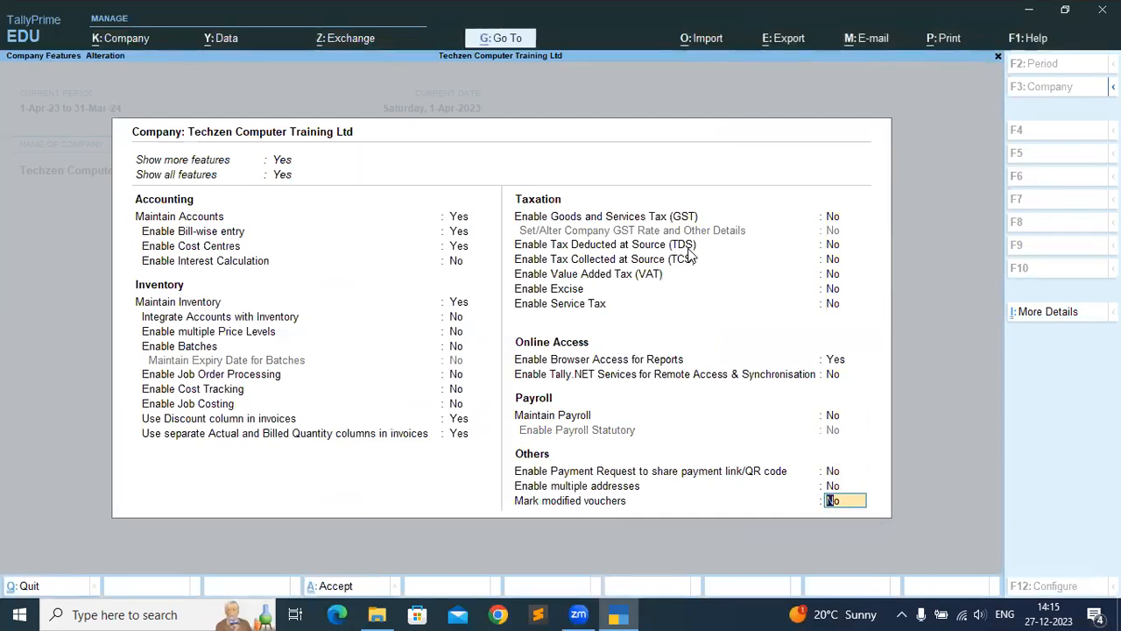
pyautogui.press('Return')
pyautogui.press('Return')
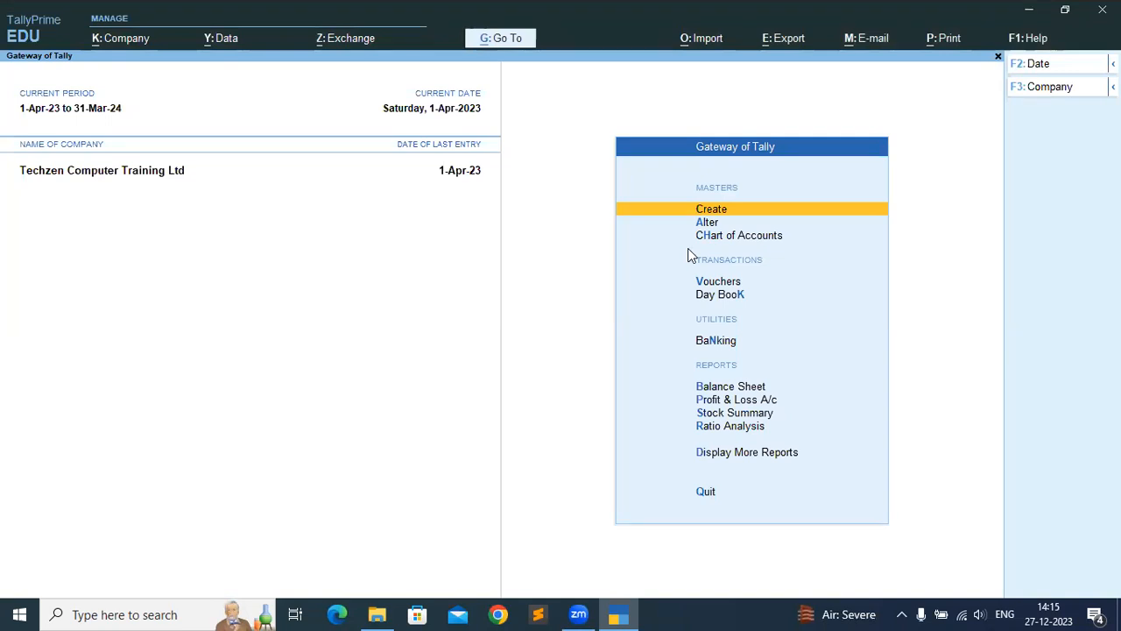
# Check the Enable Cost Centres setting in the company features and leave without making changes.
pyautogui.press('F11')
pyautogui.press('Return')
pyautogui.press('Return')
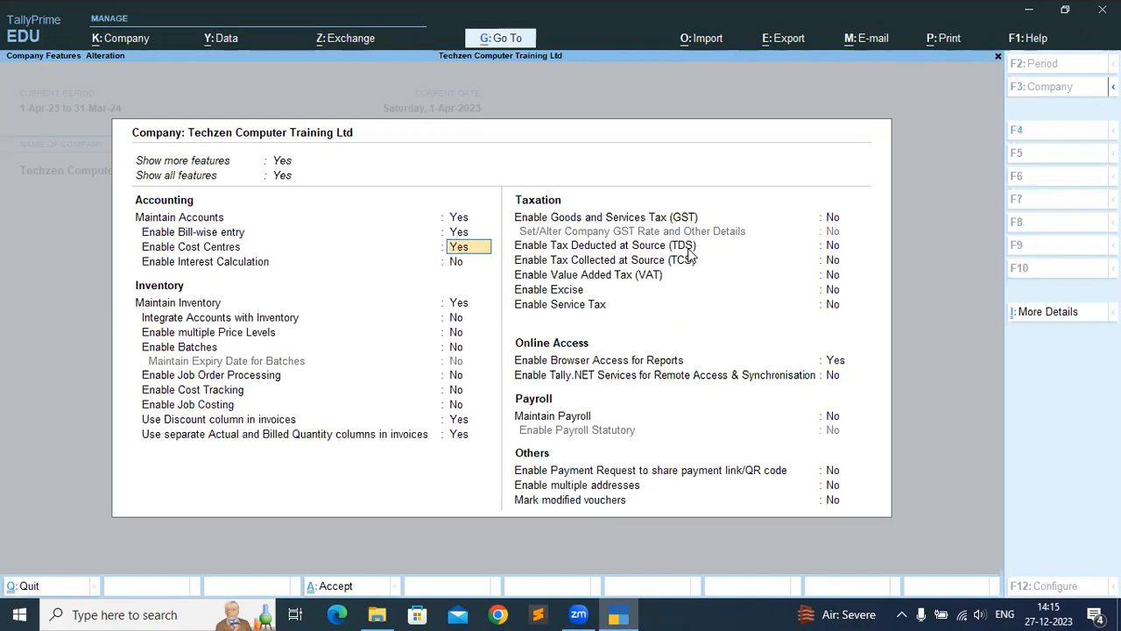
pyautogui.press('BackSpace')
pyautogui.press('Escape')
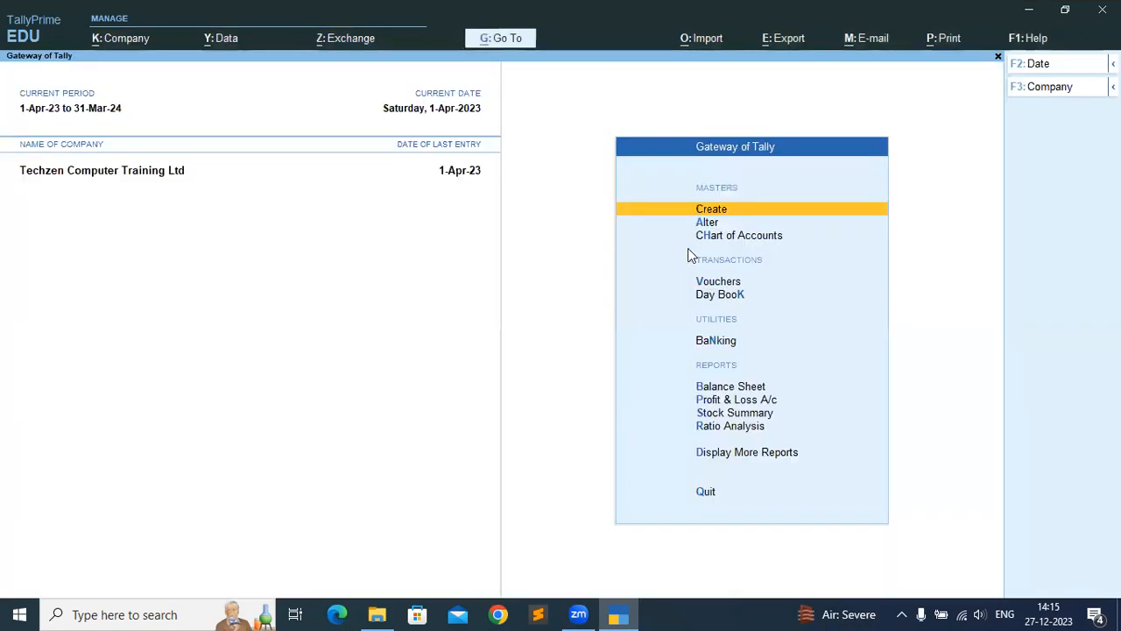
# Start a new ledger master and name it Advertisement.
pyautogui.press('Return')
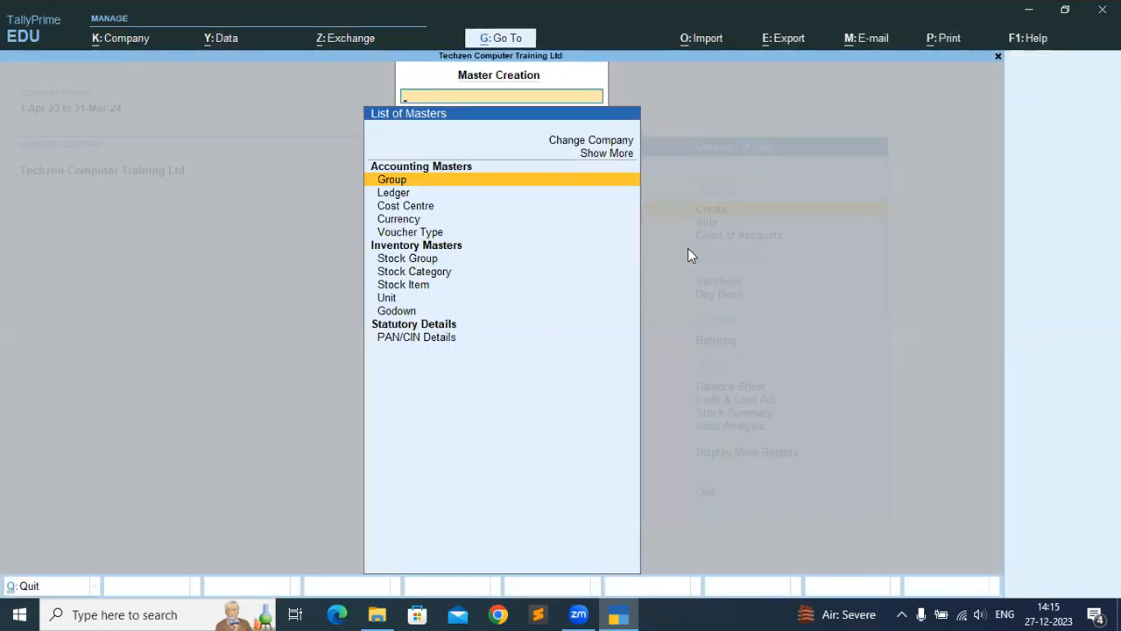
pyautogui.press('Down')
pyautogui.press('Down')
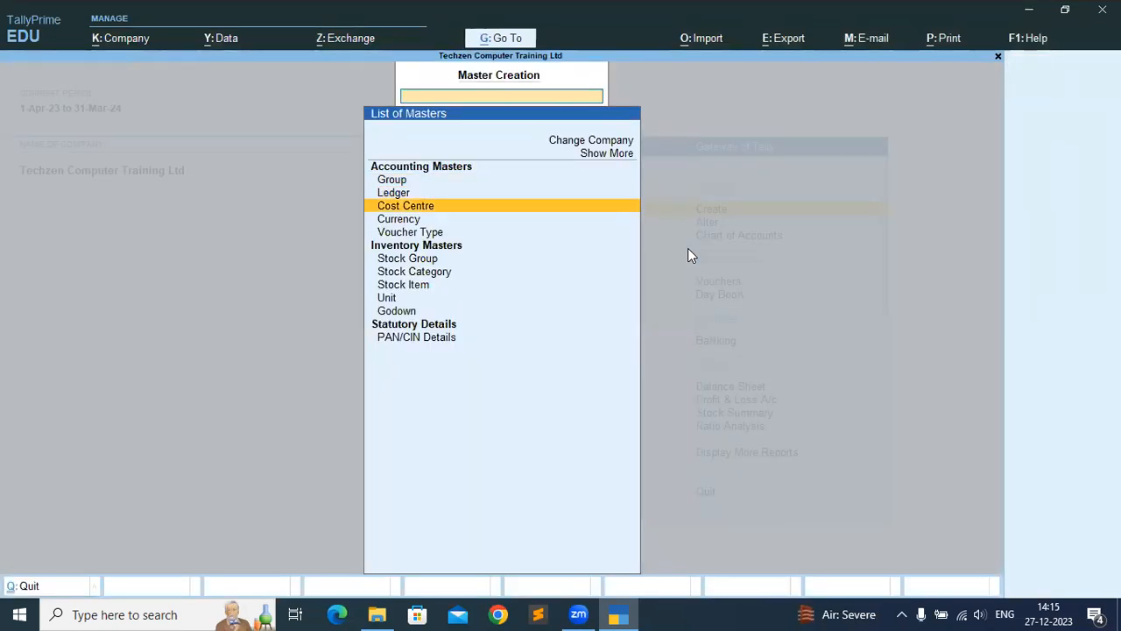
pyautogui.press('Up')
pyautogui.press('Return')
pyautogui.write('A')
pyautogui.press('BackSpace')
pyautogui.write('A')
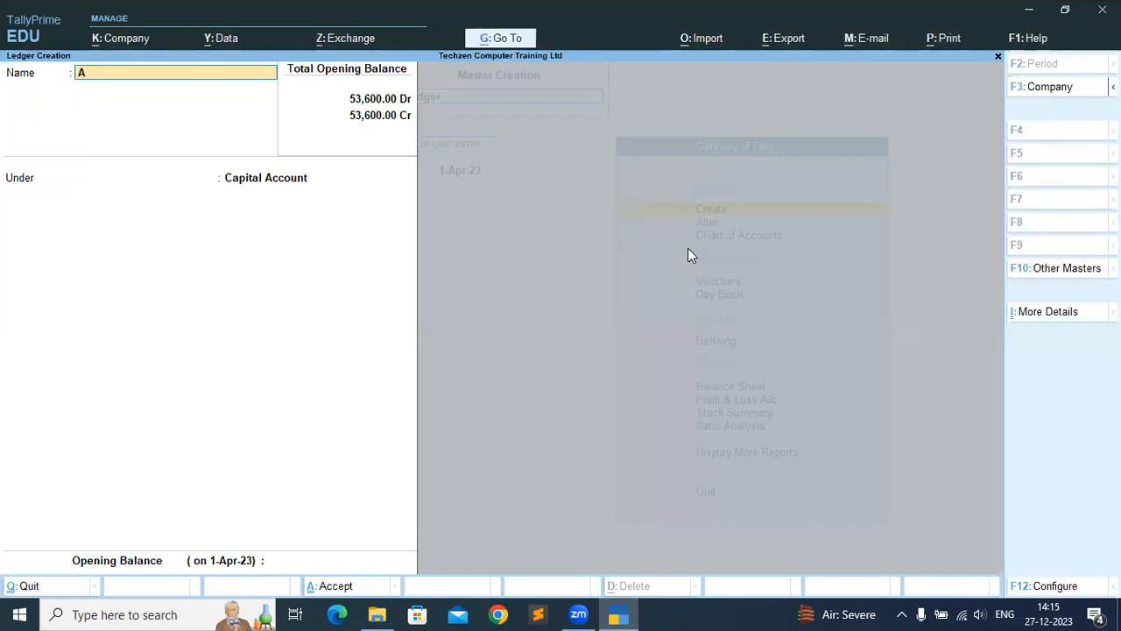
pyautogui.write('dvertisement')
pyautogui.press('Return')
# Place the Advertisement ledger under Indirect Expenses with ledger type Not Applicable, save it and leave ledger creation.
pyautogui.press('Return')
pyautogui.press('BackSpace')
pyautogui.write('In')
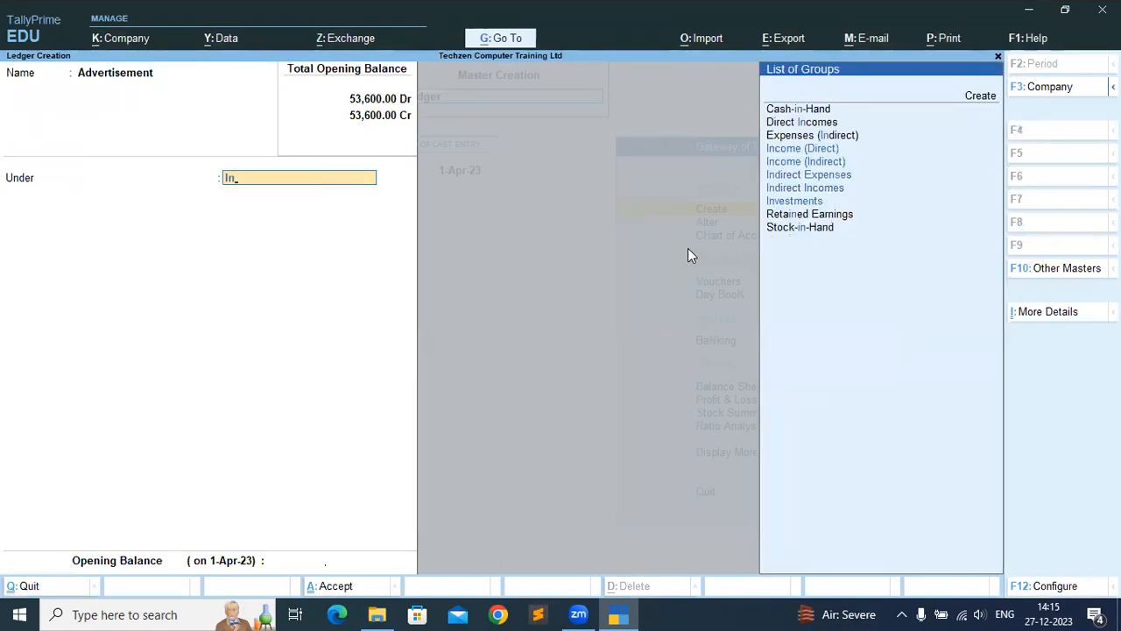
pyautogui.press('Down')
pyautogui.press('Down')
pyautogui.press('Return')
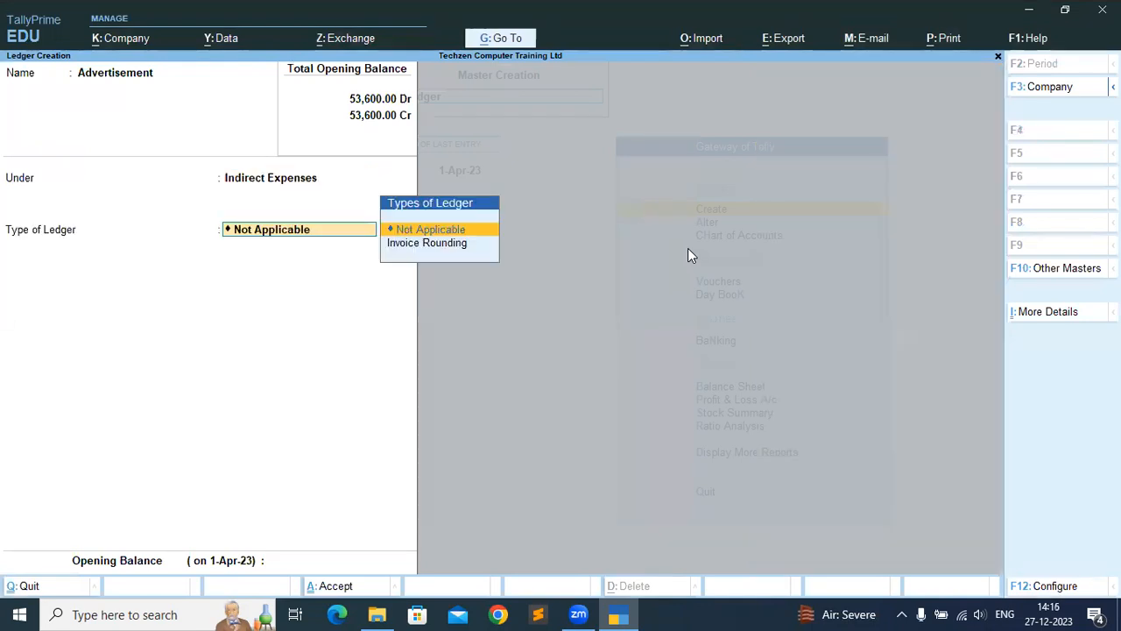
pyautogui.press('Return')
pyautogui.press('Return')
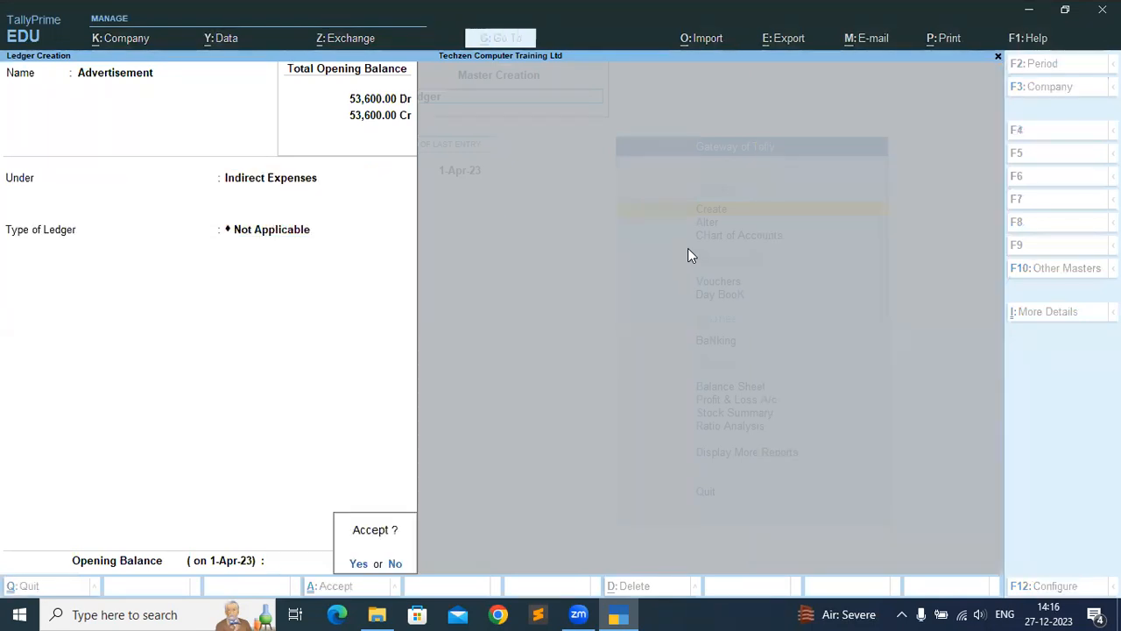
pyautogui.press('Return')
pyautogui.press('Escape')
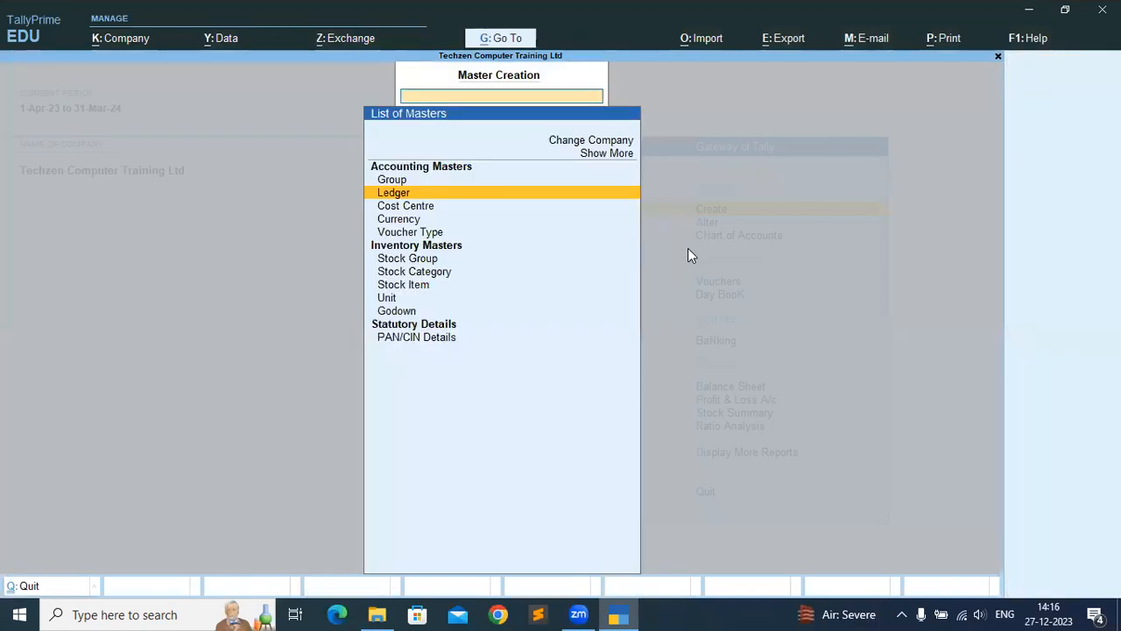
pyautogui.press('Down')
pyautogui.press('Return')
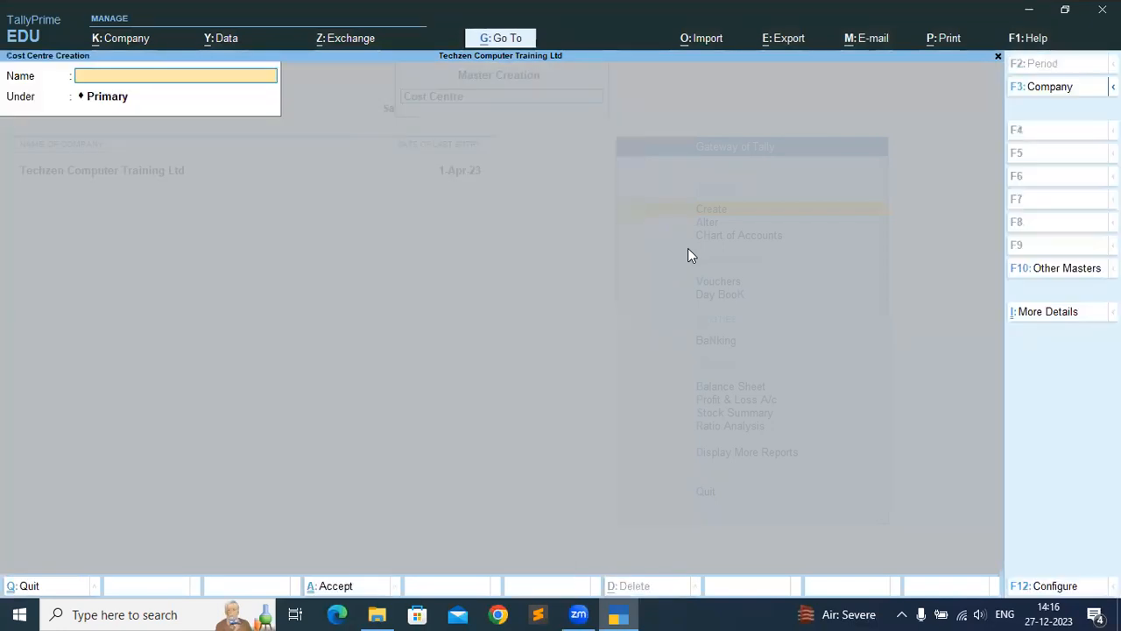
pyautogui.write('Salaary')
pyautogui.press('Return')
pyautogui.press('BackSpace')
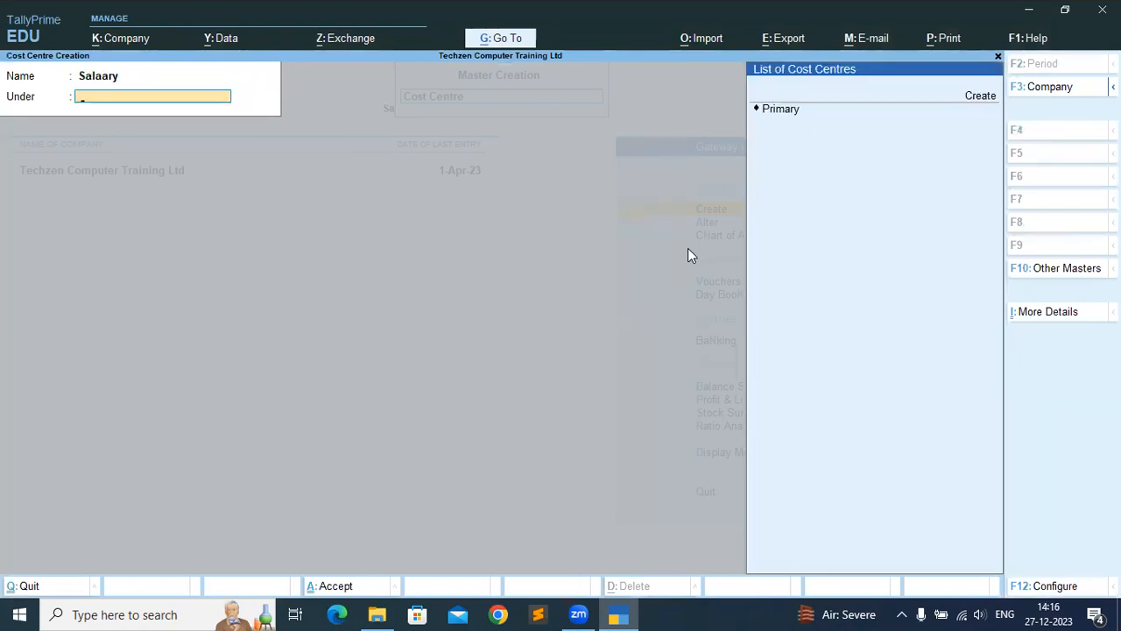
pyautogui.press('Down')
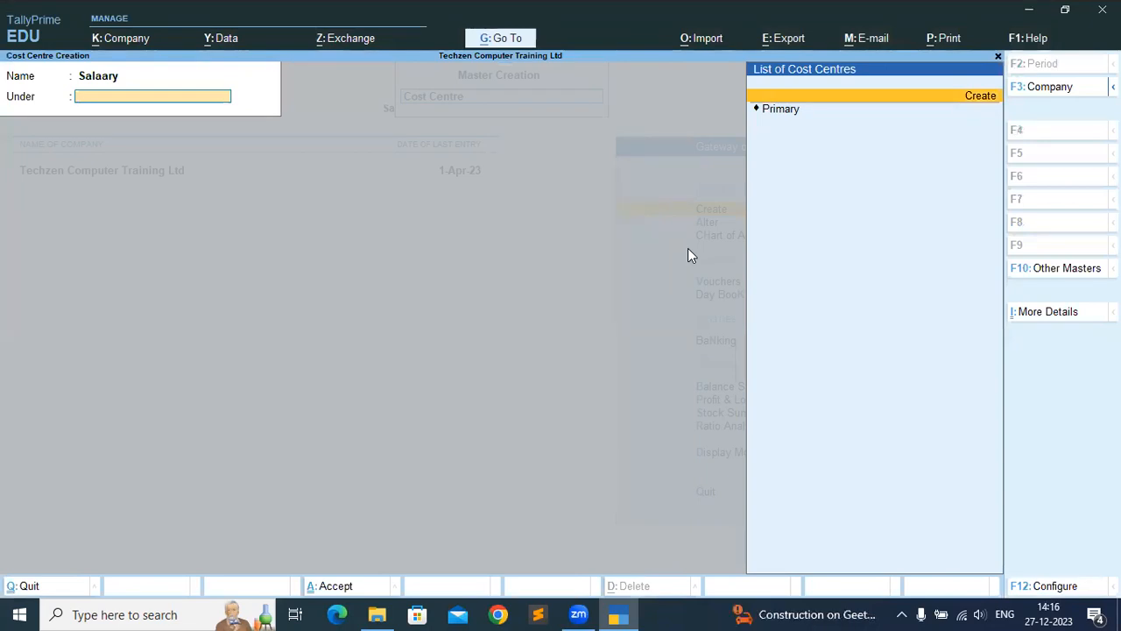
pyautogui.press('BackSpace')
pyautogui.press('BackSpace')
pyautogui.press('Escape')
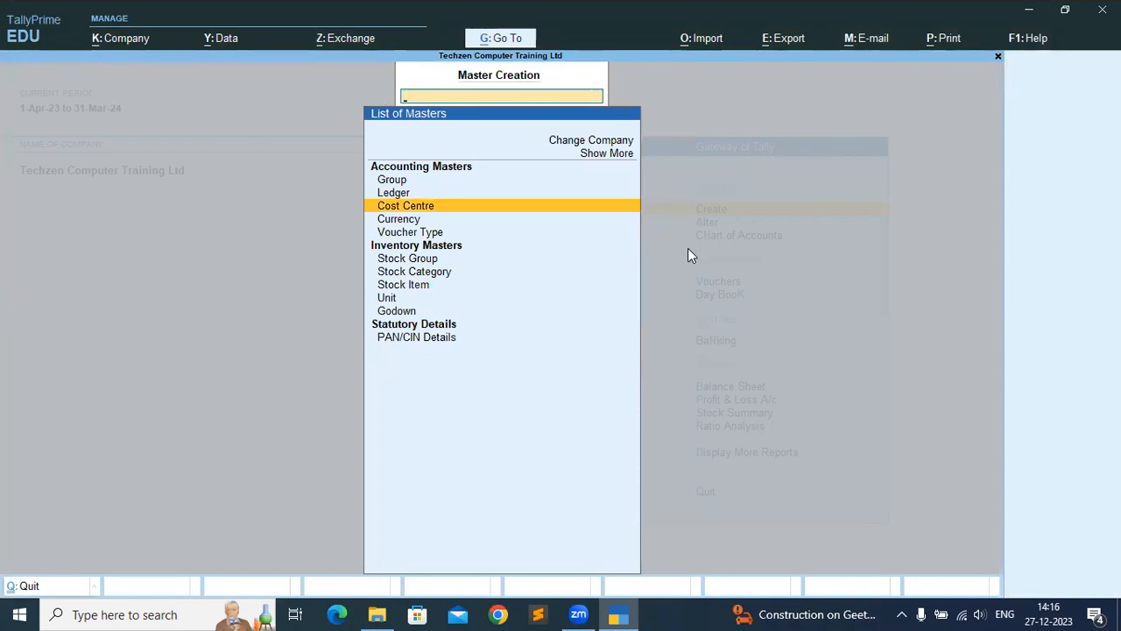
pyautogui.press('Escape')
pyautogui.press('Down')
pyautogui.press('Up')
pyautogui.press('Return')
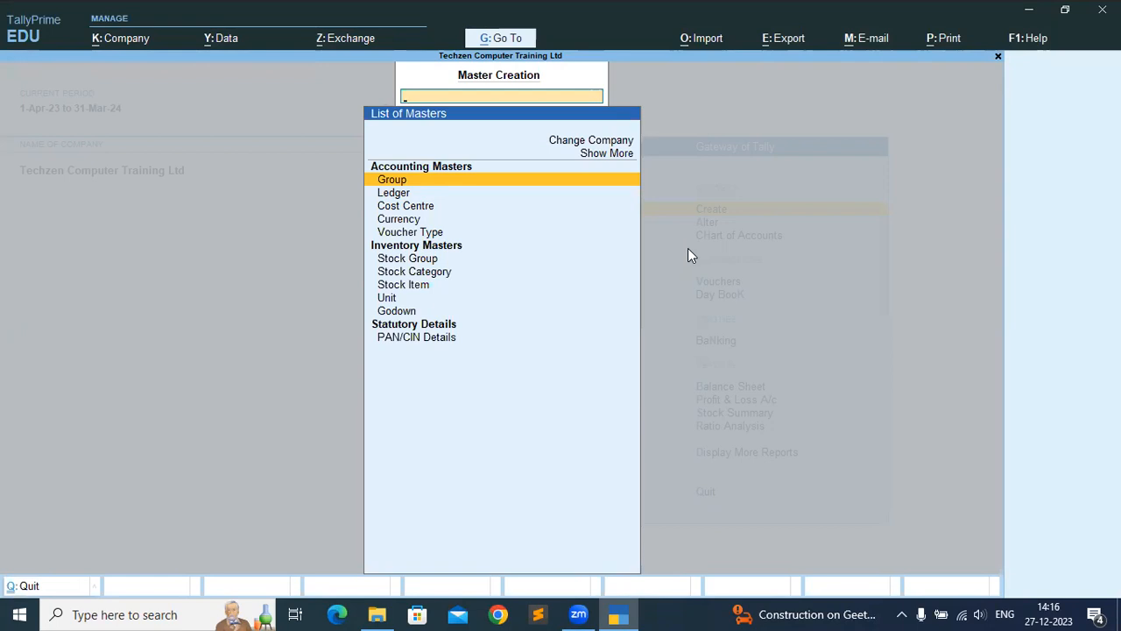
pyautogui.press('Escape')
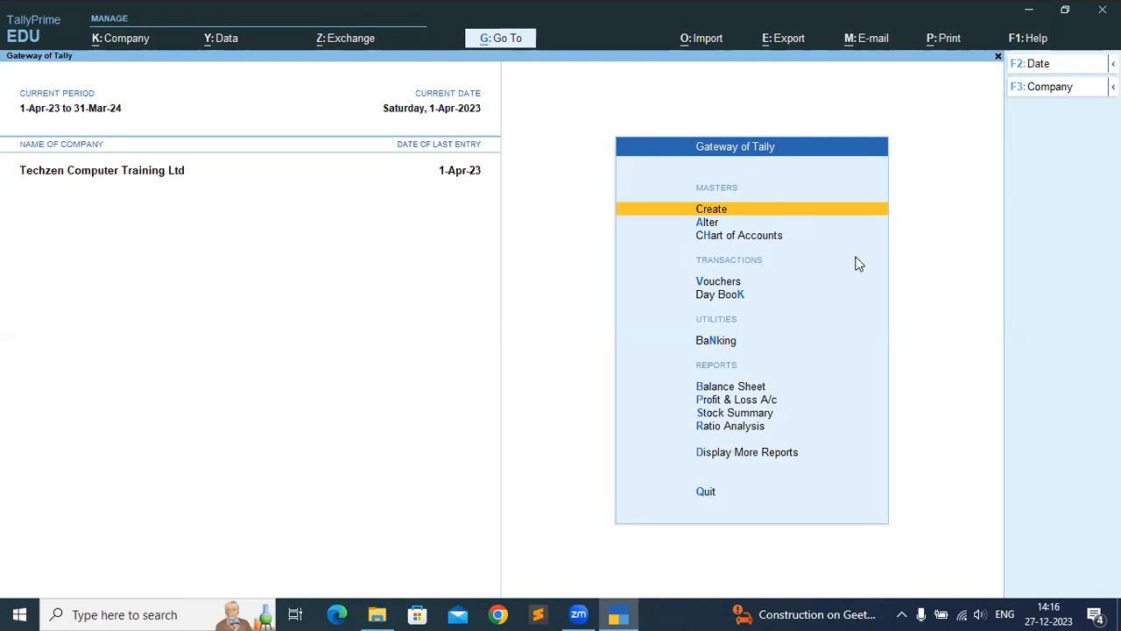
# Review which features are enabled for the company and return to the Gateway of Tally.
pyautogui.press('F11')
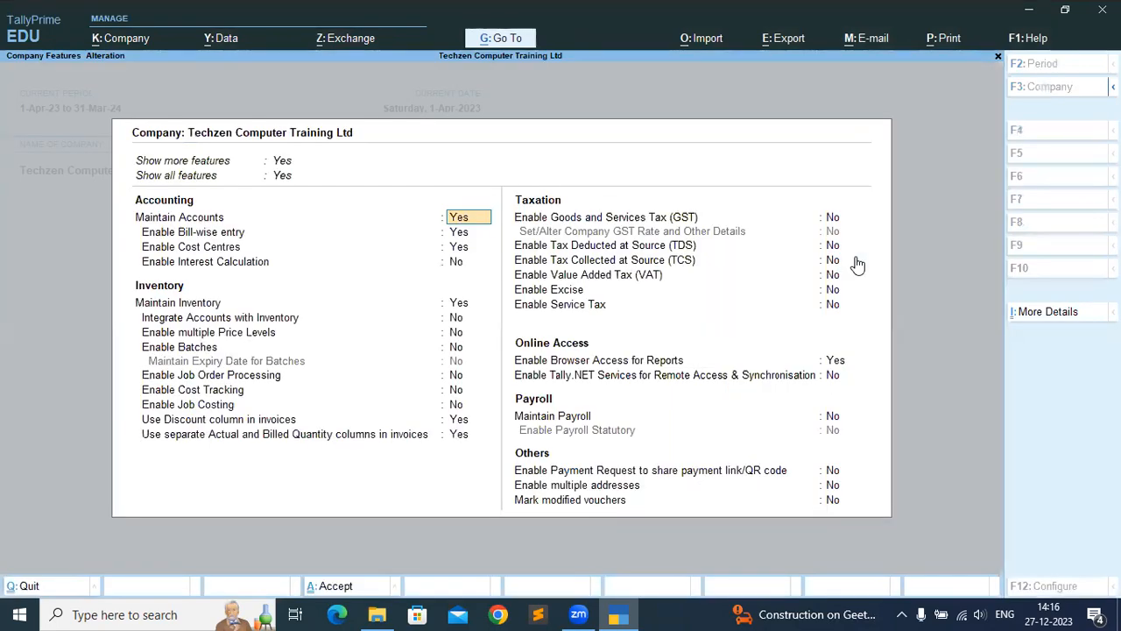
pyautogui.press('Escape')
pyautogui.press('y')
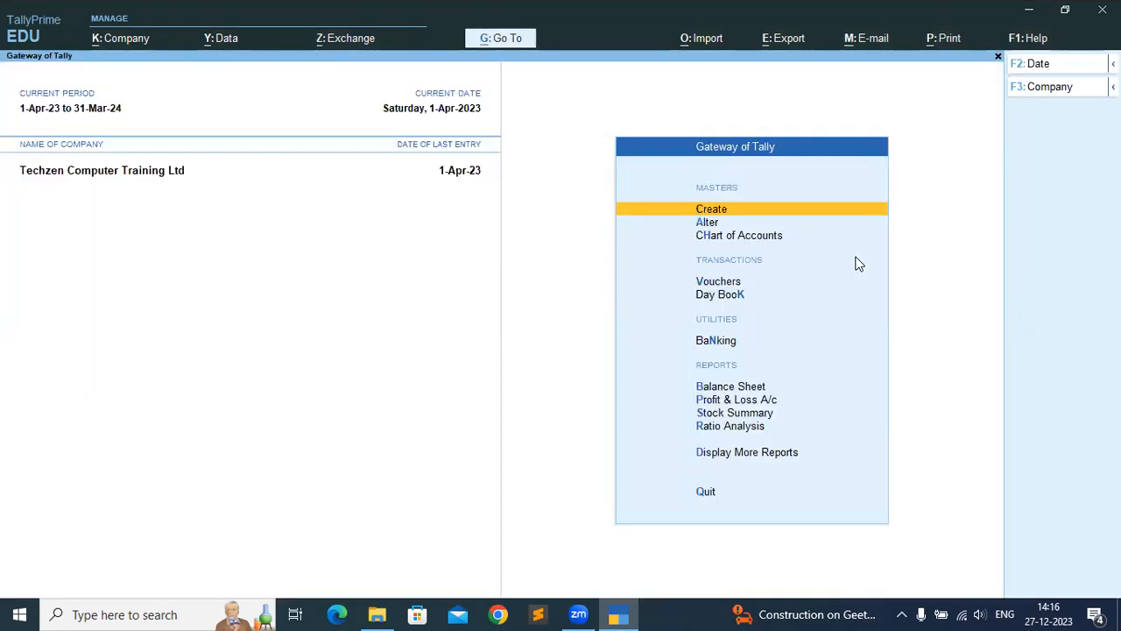
# Open the creation form for a new cost centre master.
pyautogui.press('Return')
pyautogui.press('Down')
pyautogui.press('Down')
pyautogui.press('Return')
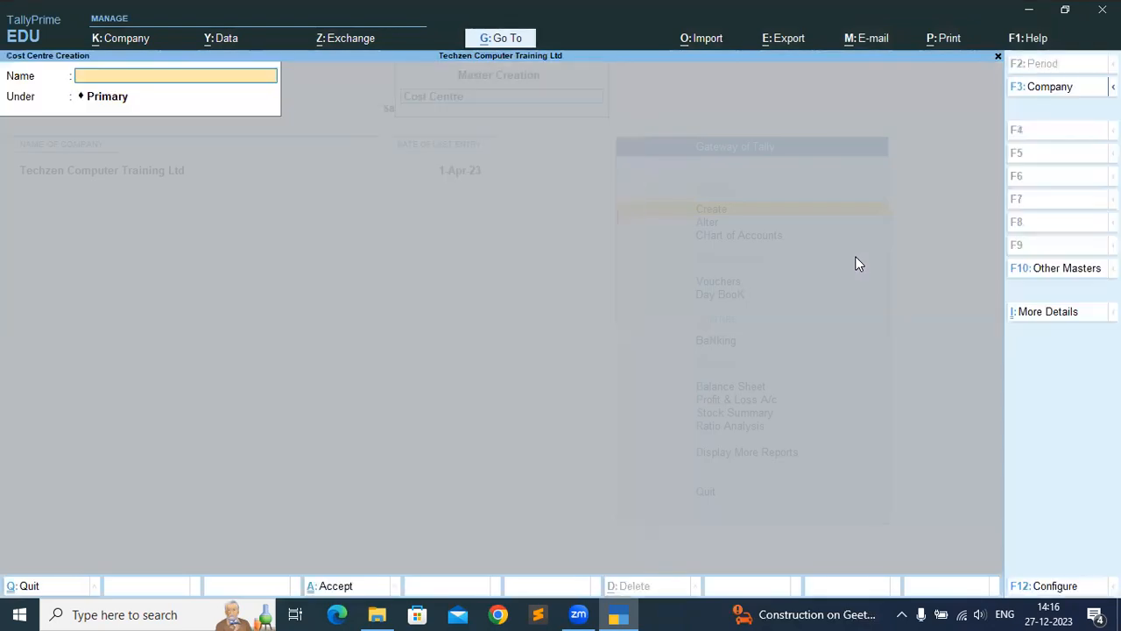
# Examine the configuration options for cost centre creation, including aliases, grouping and bank details, and accept them unchanged.
pyautogui.press('F12')
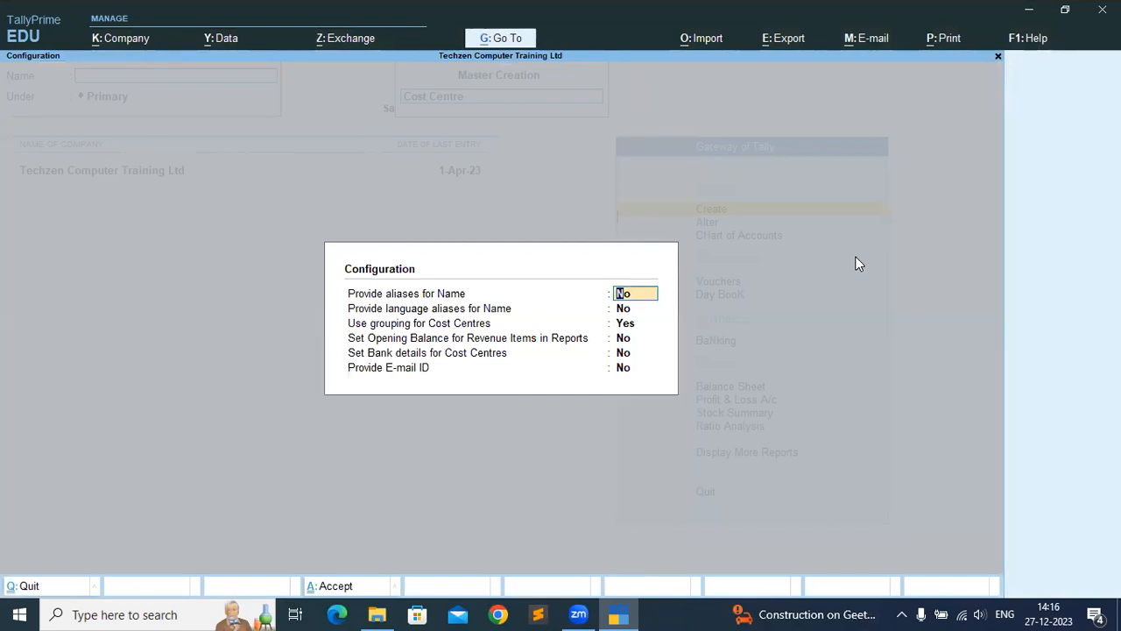
pyautogui.press('Return')
pyautogui.press('Return')
pyautogui.press('Return')
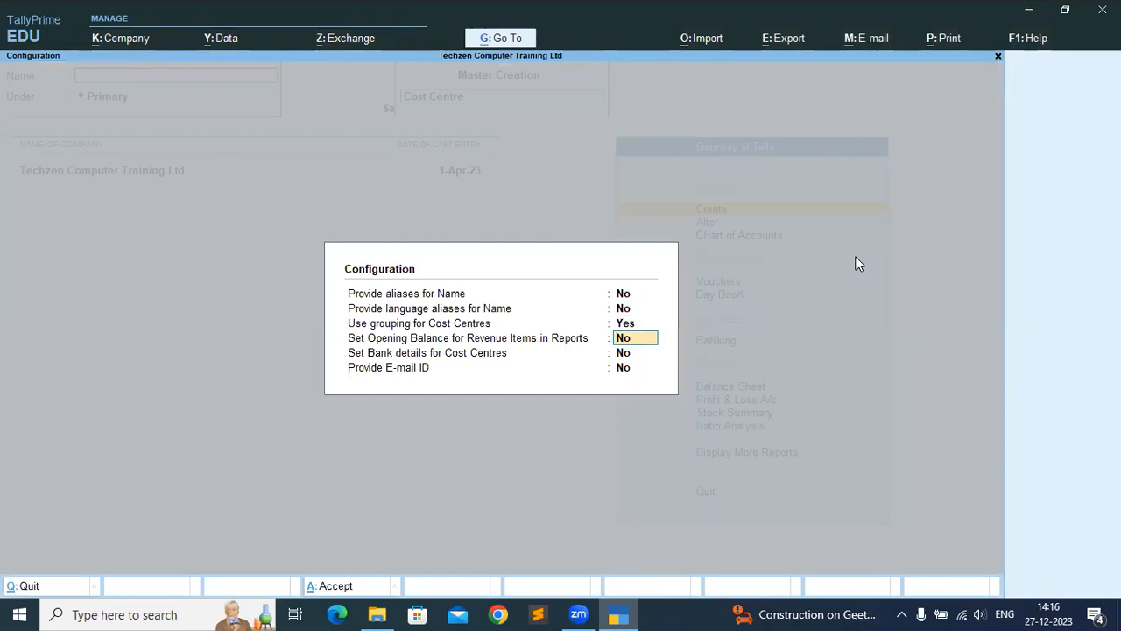
pyautogui.press('Return')
pyautogui.press('Return')
pyautogui.press('Up')
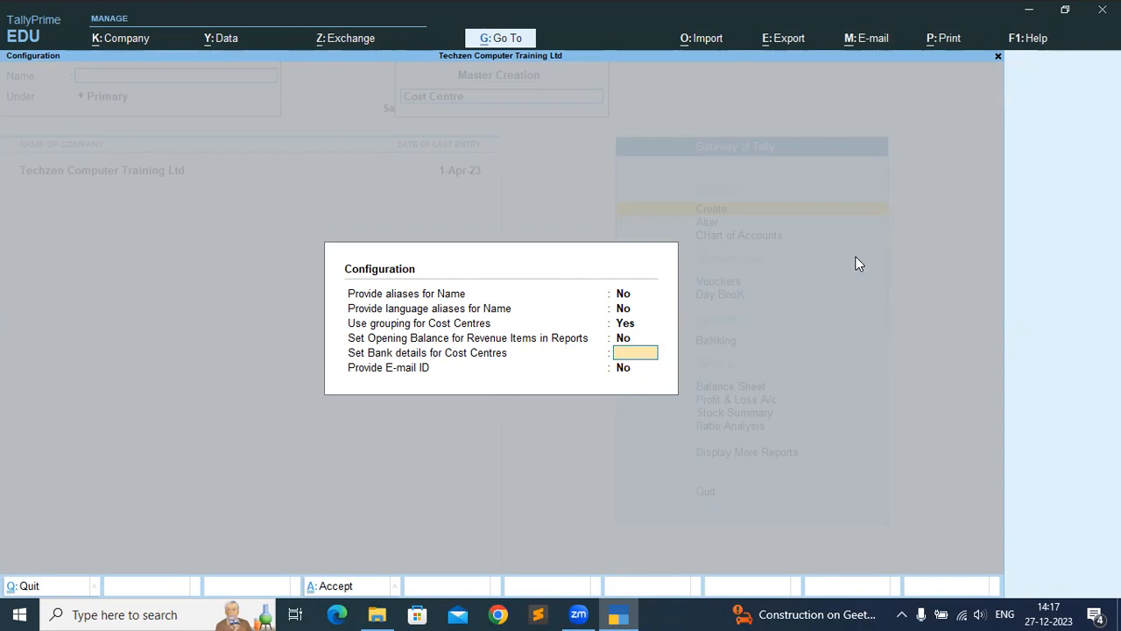
pyautogui.hotkey('ctrl', 'a')
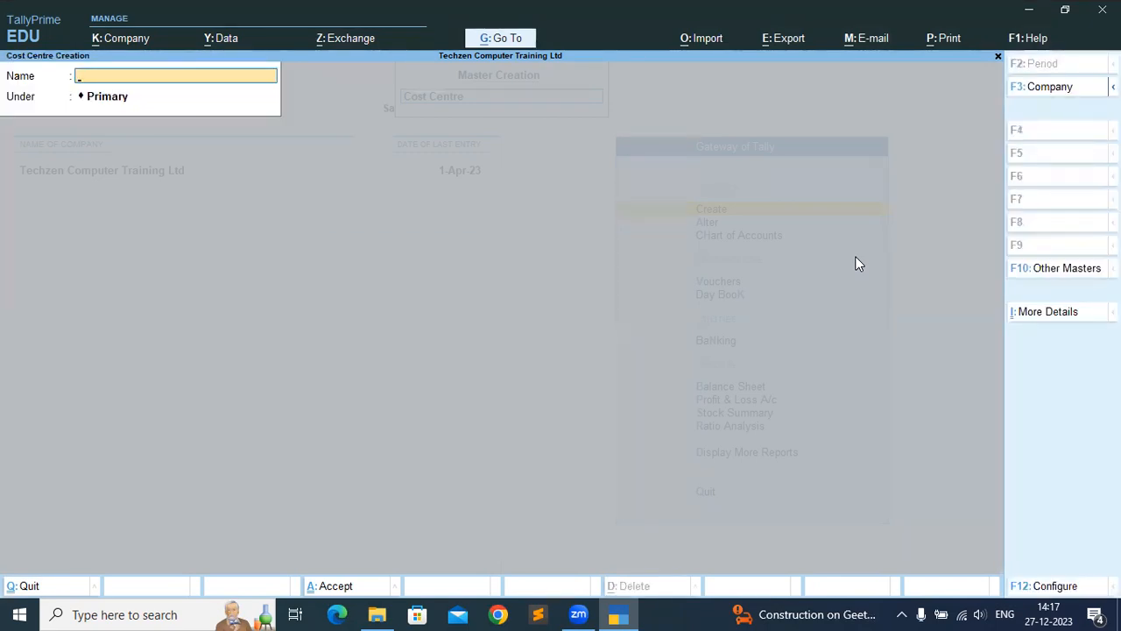
# Create the cost centre Abhishek Pvt Ltd under Primary and save it.
pyautogui.write('Abhi')
pyautogui.write('shck')
pyautogui.press('BackSpace')
pyautogui.press('BackSpace')
pyautogui.write('ke')
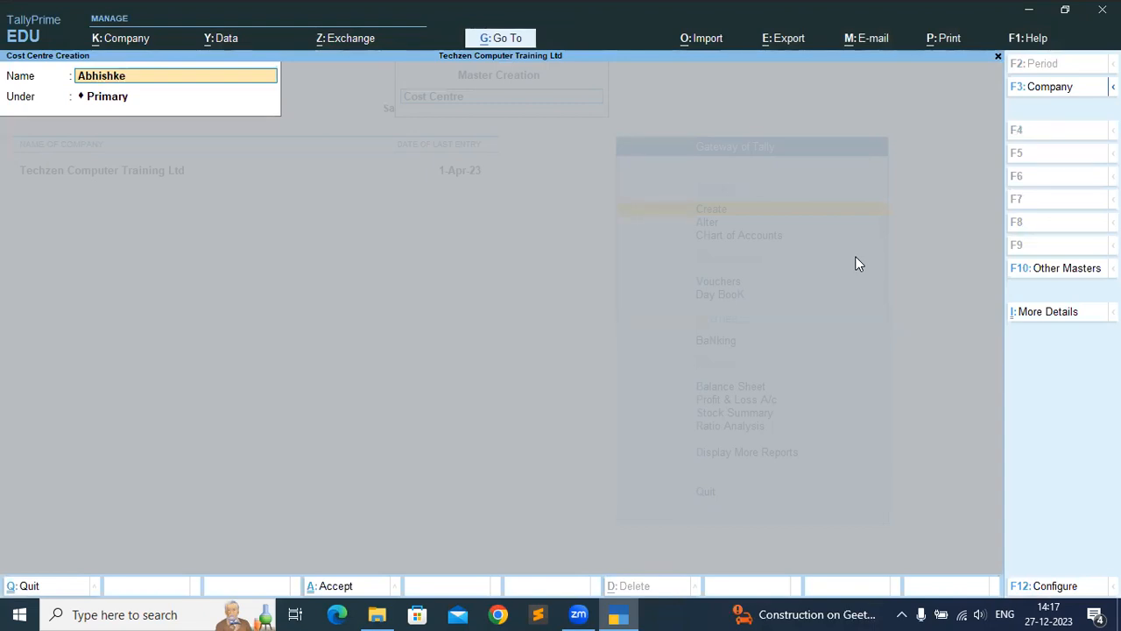
pyautogui.press('BackSpace')
pyautogui.press('BackSpace')
pyautogui.press('BackSpace')
pyautogui.press('BackSpace')
pyautogui.press('BackSpace')
pyautogui.write('she')
pyautogui.press('BackSpace')
pyautogui.write('ek Pvt Ltd')
pyautogui.press('Return')
pyautogui.press('Return')
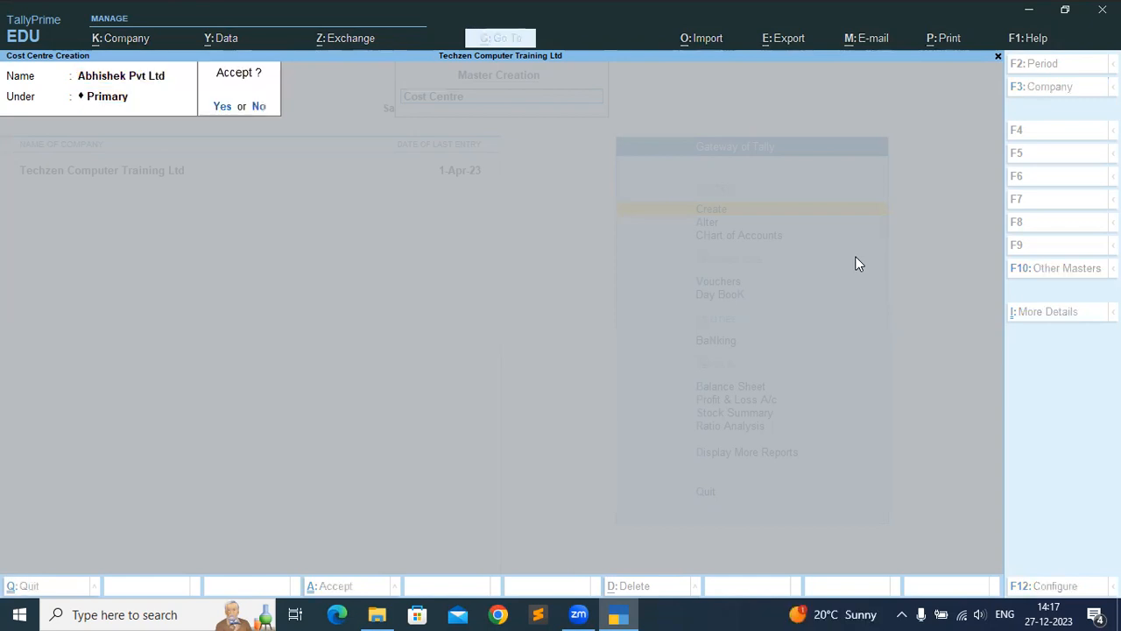
pyautogui.press('Return')
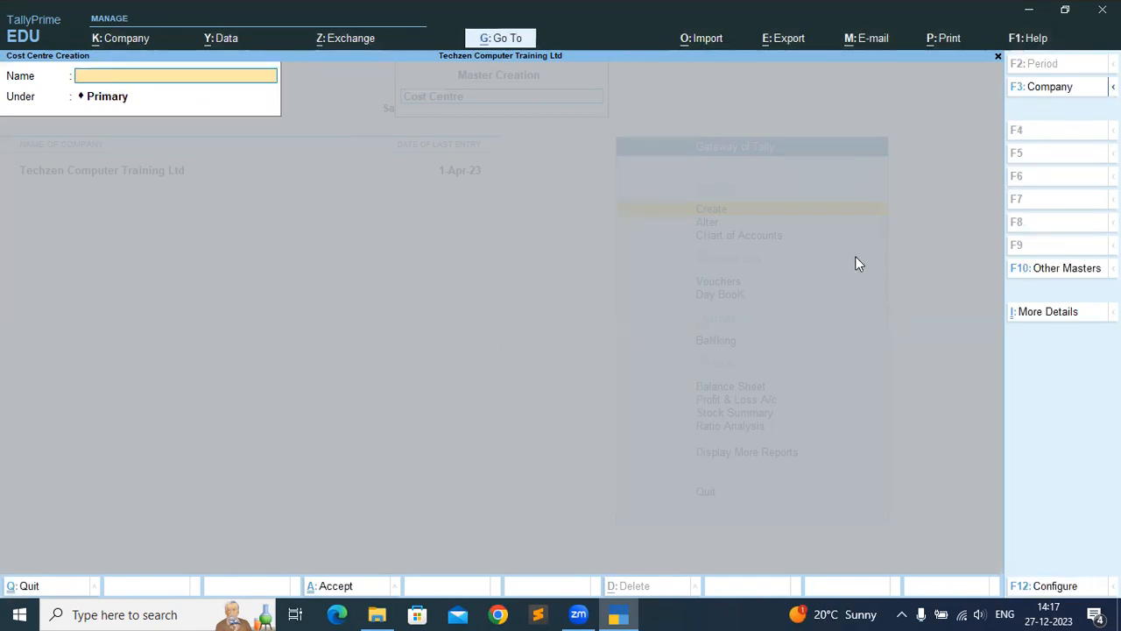
# Create the cost centre Amit Ads under Primary and save it.
pyautogui.write('Amit Ads')
pyautogui.press('Return')
pyautogui.press('Return')
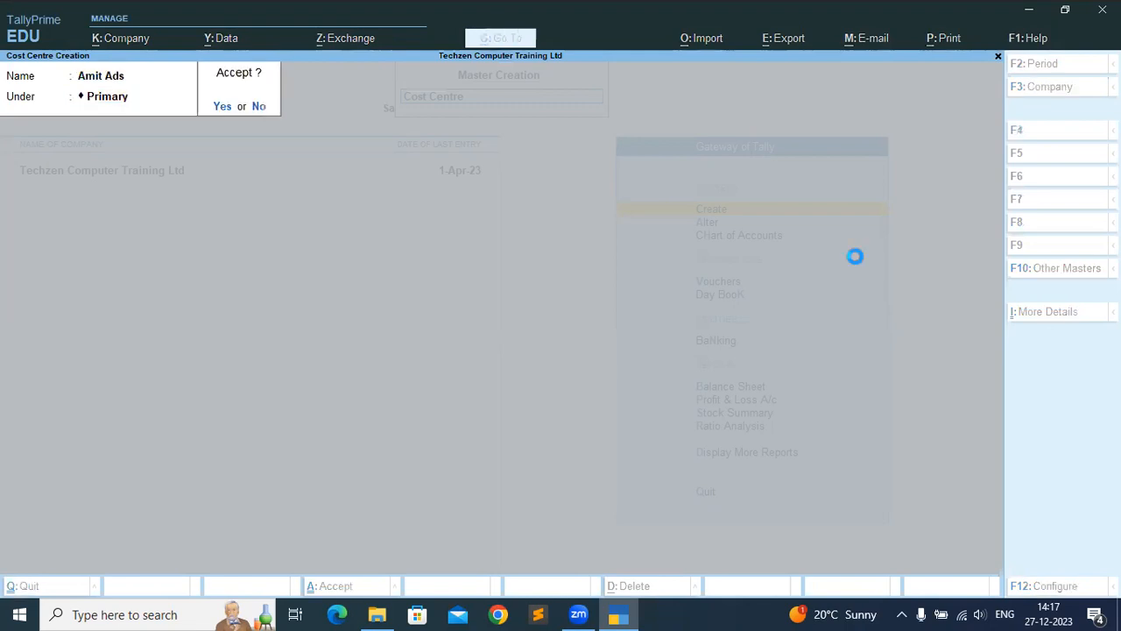
pyautogui.press('Return')
# Create a third cost centre under Primary using a person's first name, save it and leave cost centre creation.
pyautogui.write('Ra')
pyautogui.press('BackSpace')
pyautogui.write('iya')
pyautogui.press('Return')
pyautogui.press('Return')
pyautogui.press('Return')
pyautogui.press('Escape')
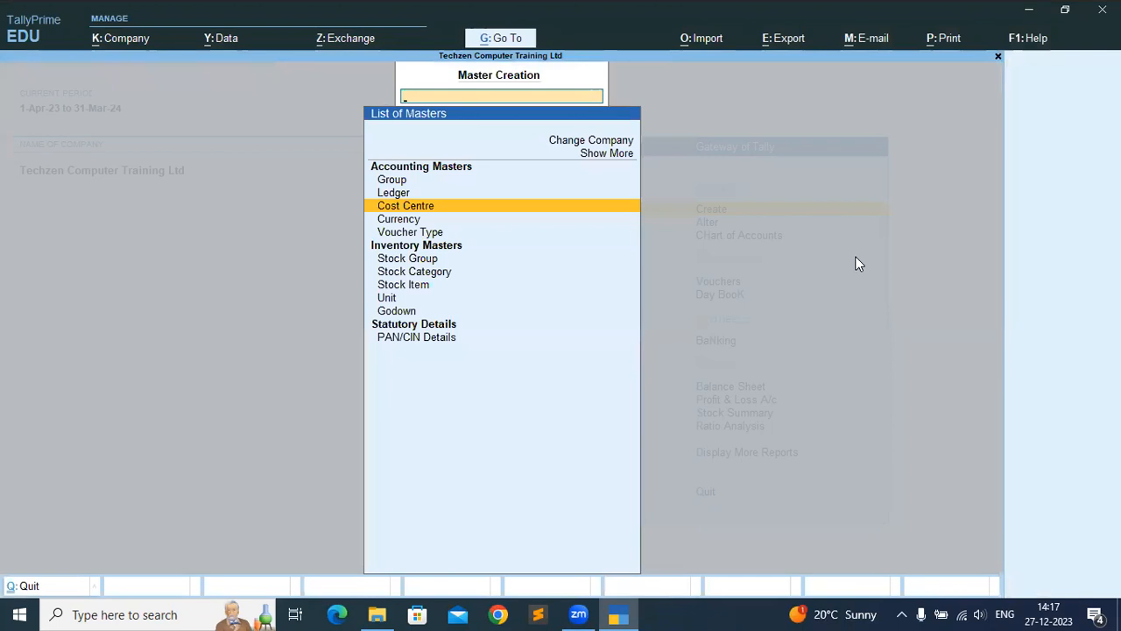
# Open a new payment voucher and change its mode to Single Entry.
pyautogui.press('Escape')
pyautogui.press('Down')
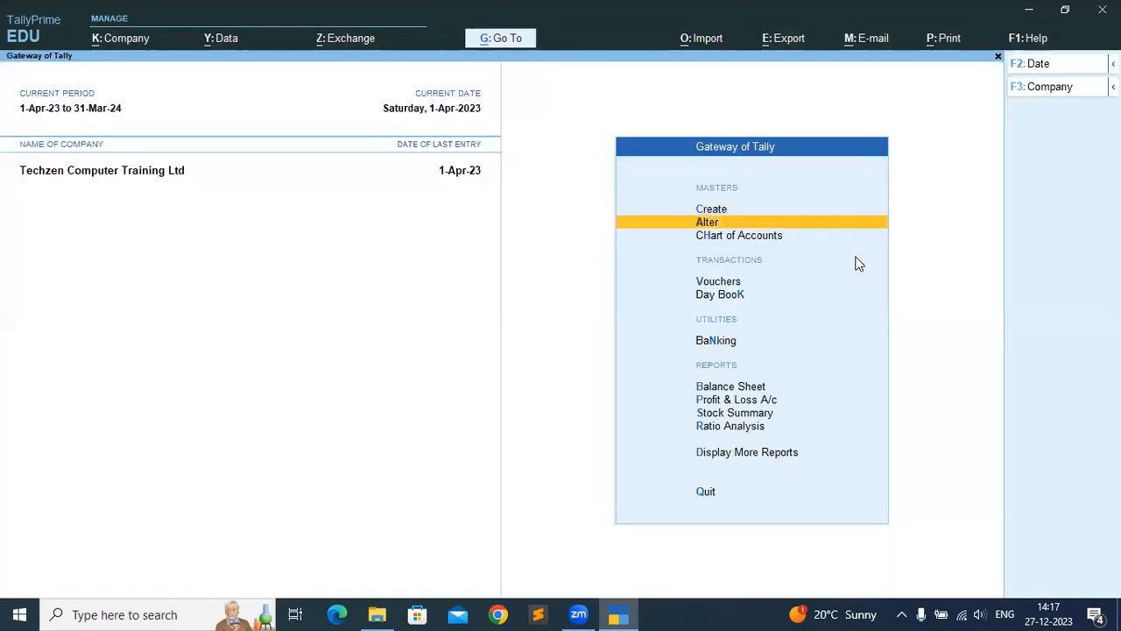
pyautogui.press('Down')
pyautogui.press('Down')
pyautogui.press('Return')
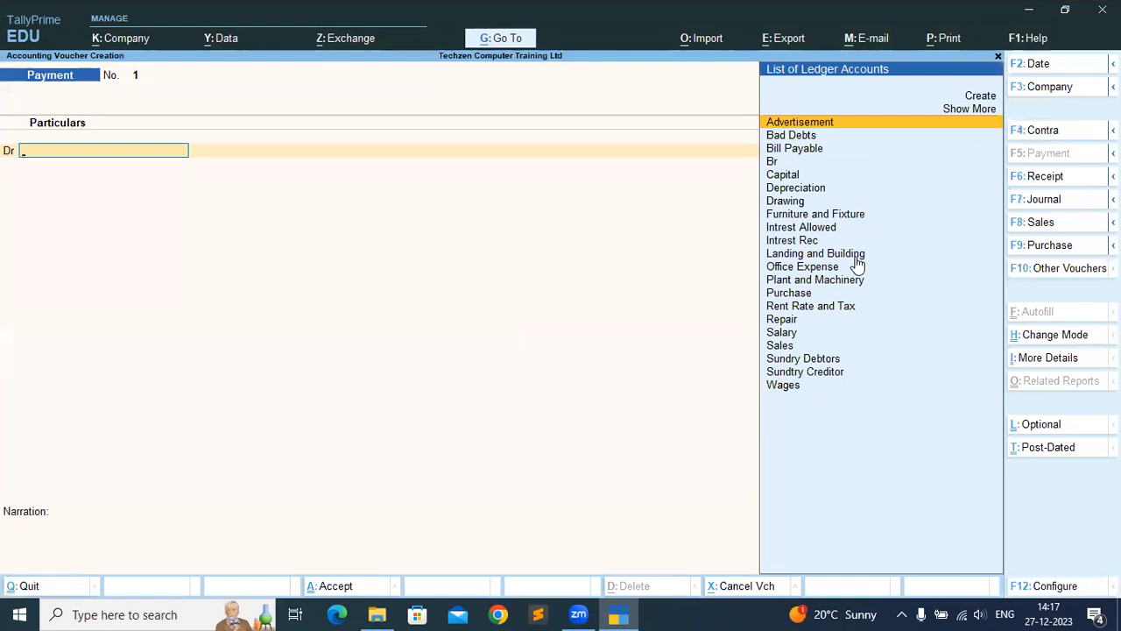
pyautogui.press('ctrl')
pyautogui.hotkey('ctrl', 'h')
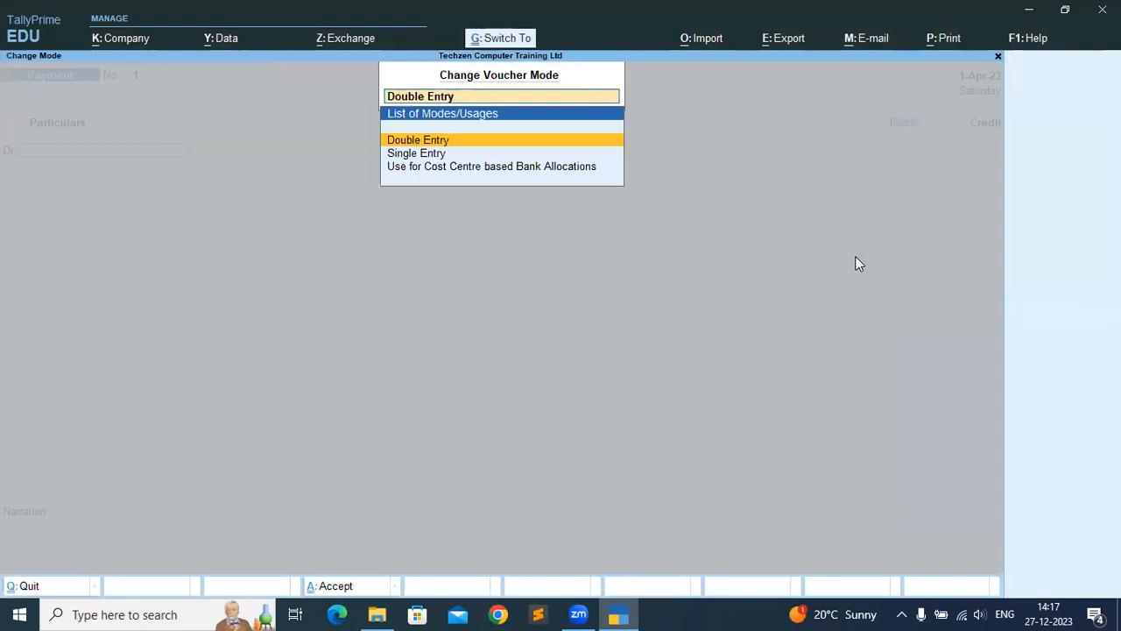
pyautogui.press('Down')
pyautogui.press('Return')
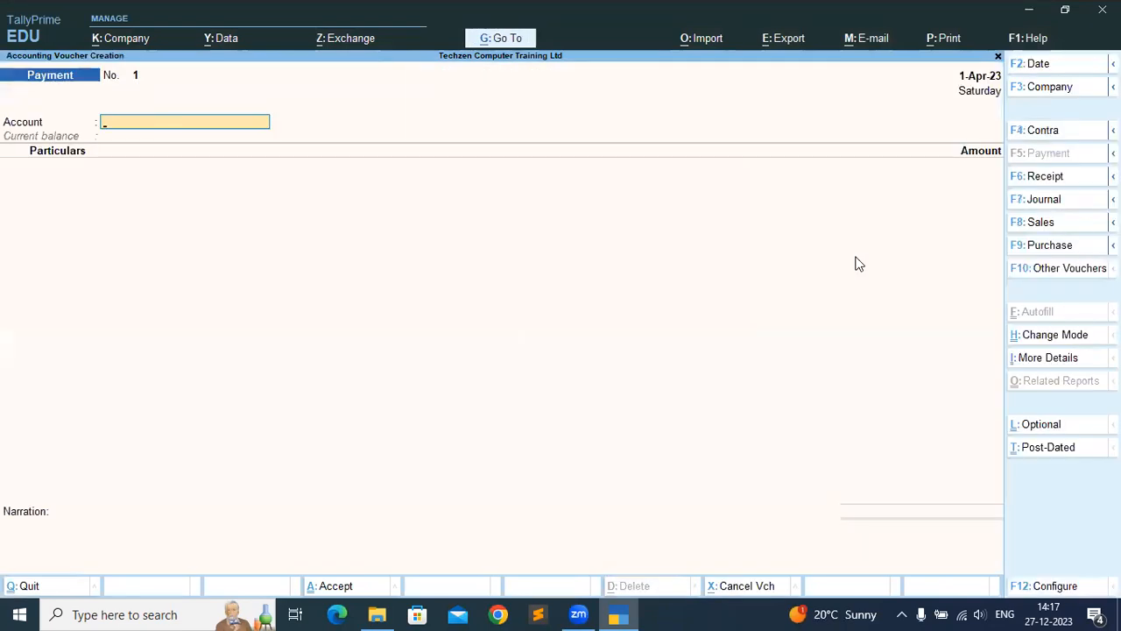
# Record Cash as the payment account and Advertisement as the expense, with an amount of 150000.
pyautogui.press('Down')
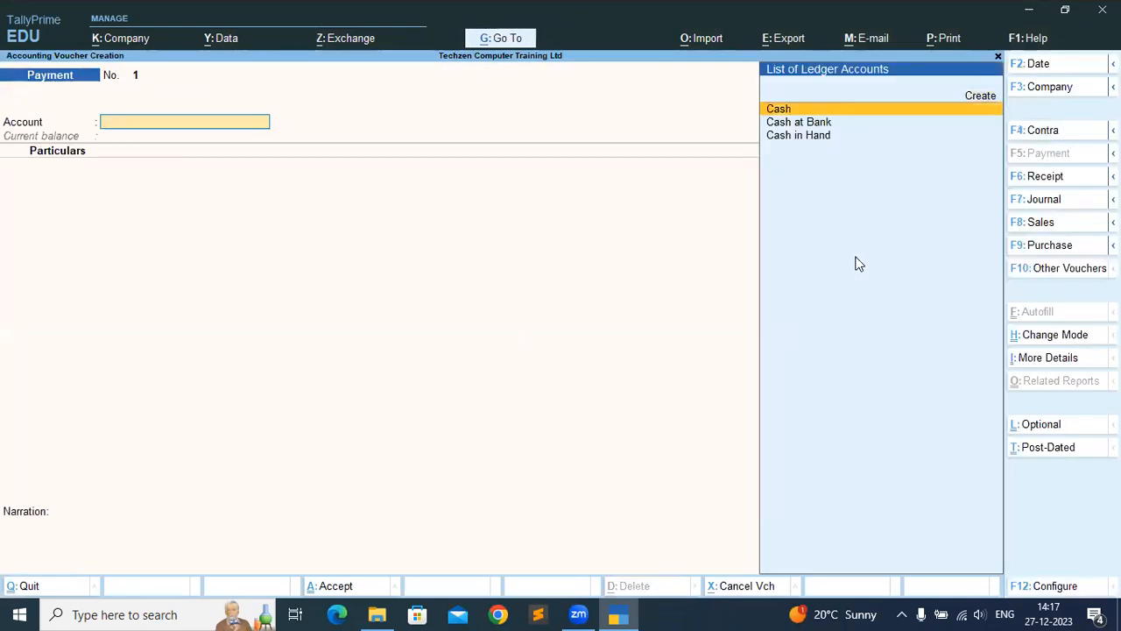
pyautogui.press('Return')
pyautogui.press('Down')
pyautogui.press('Down')
pyautogui.press('Down')
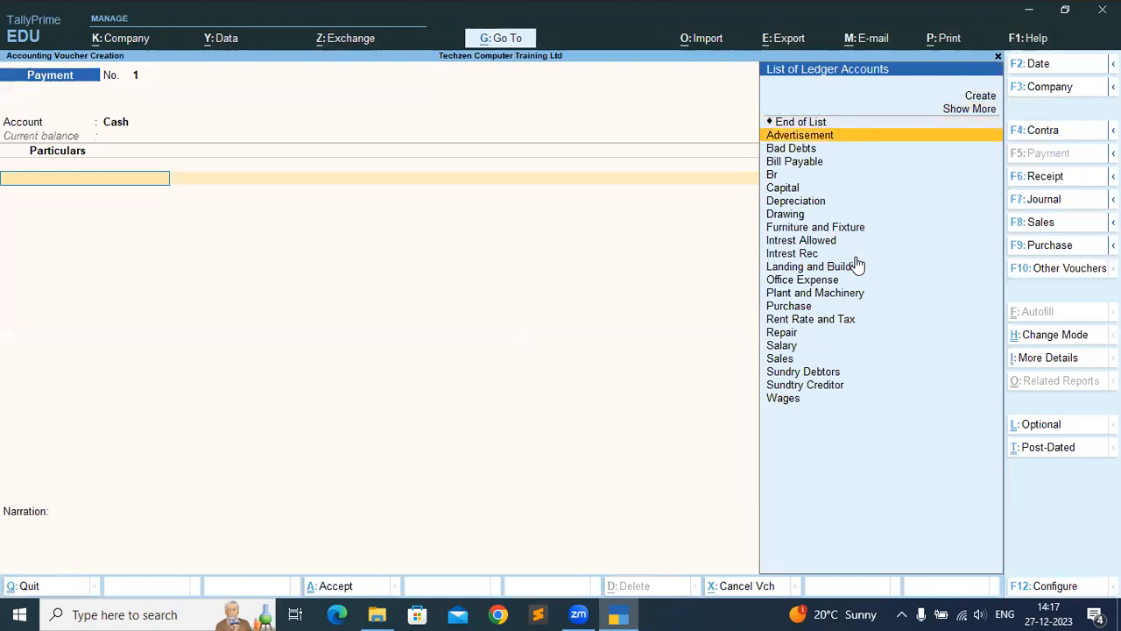
pyautogui.press('Return')
pyautogui.write('150000')
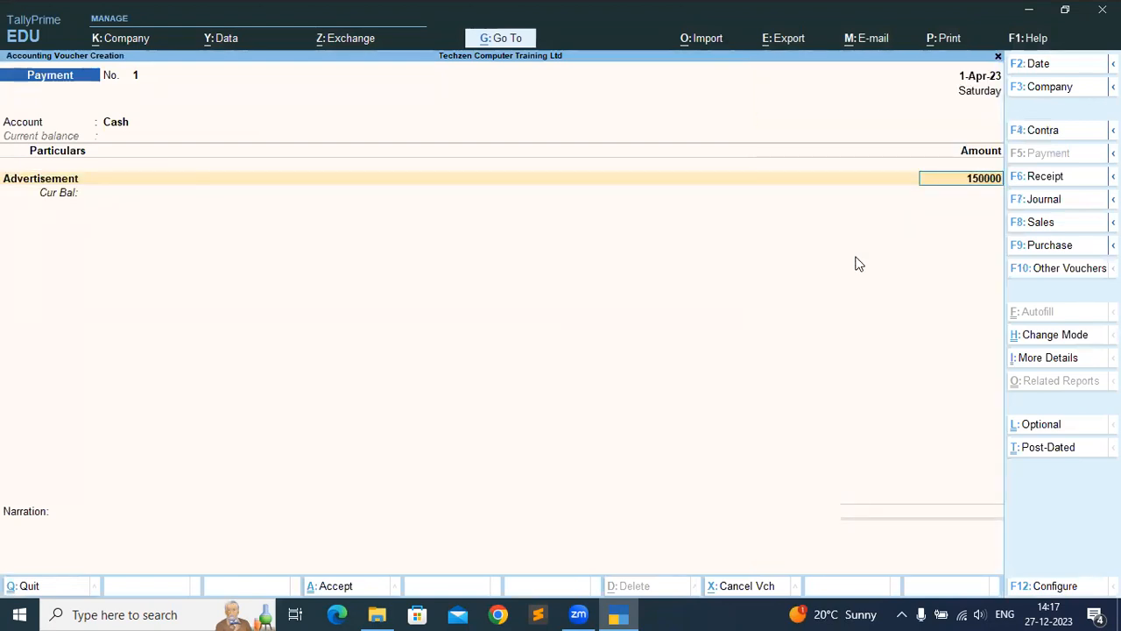
pyautogui.press('Return')
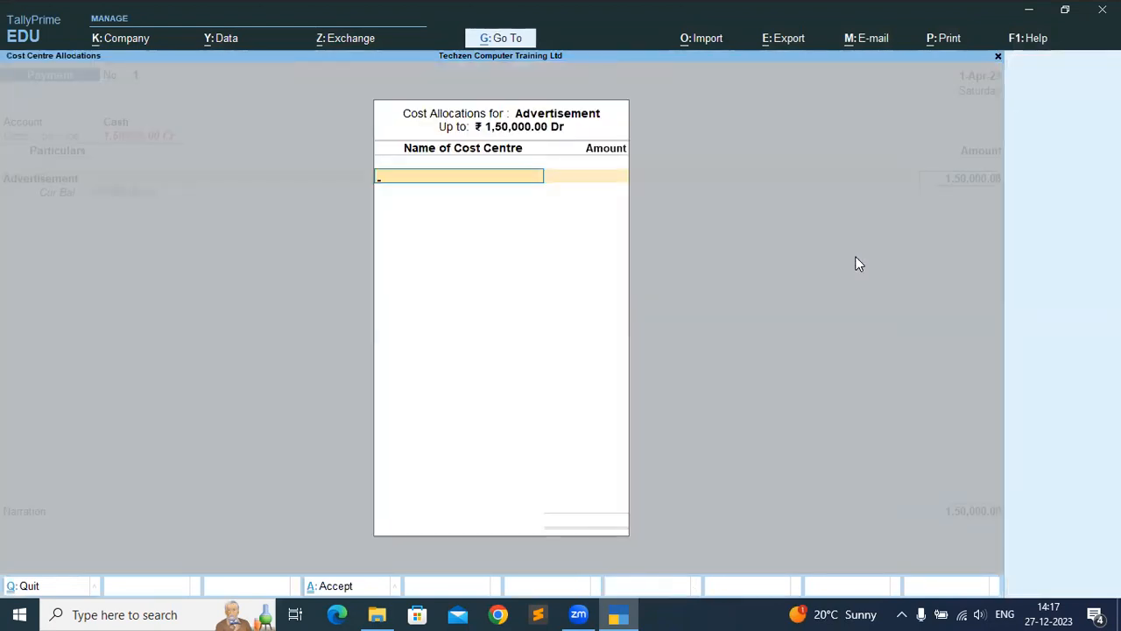
pyautogui.press('Escape')
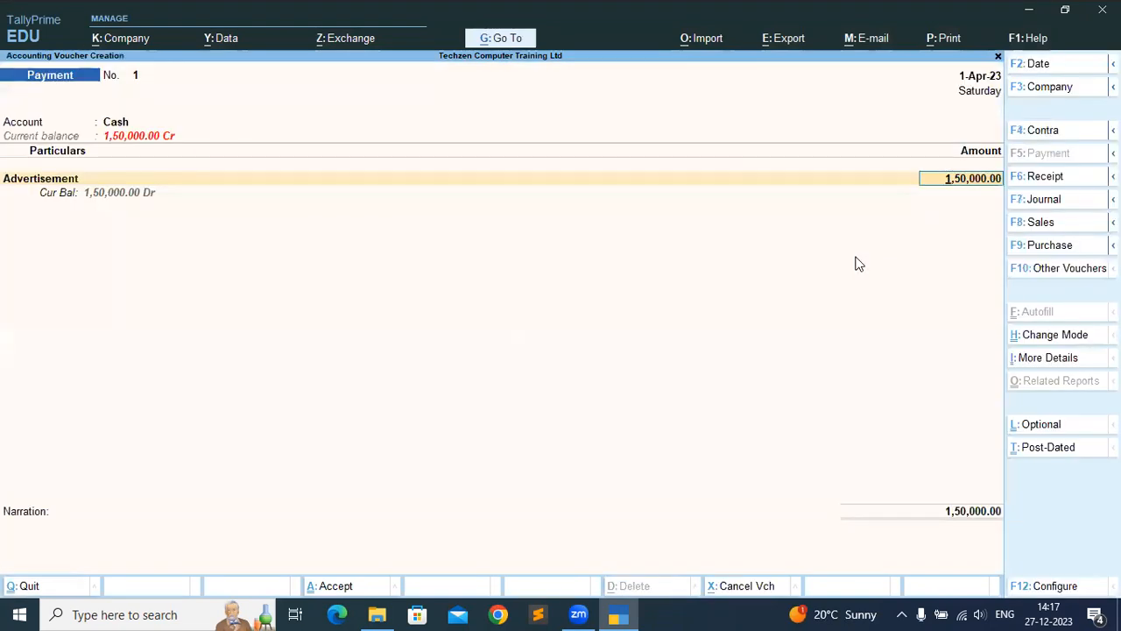
# Allocate 65,000 of the Advertisement expense to Abhishek Pvt Ltd and 25,000 to Amit Ads.
pyautogui.press('Return')
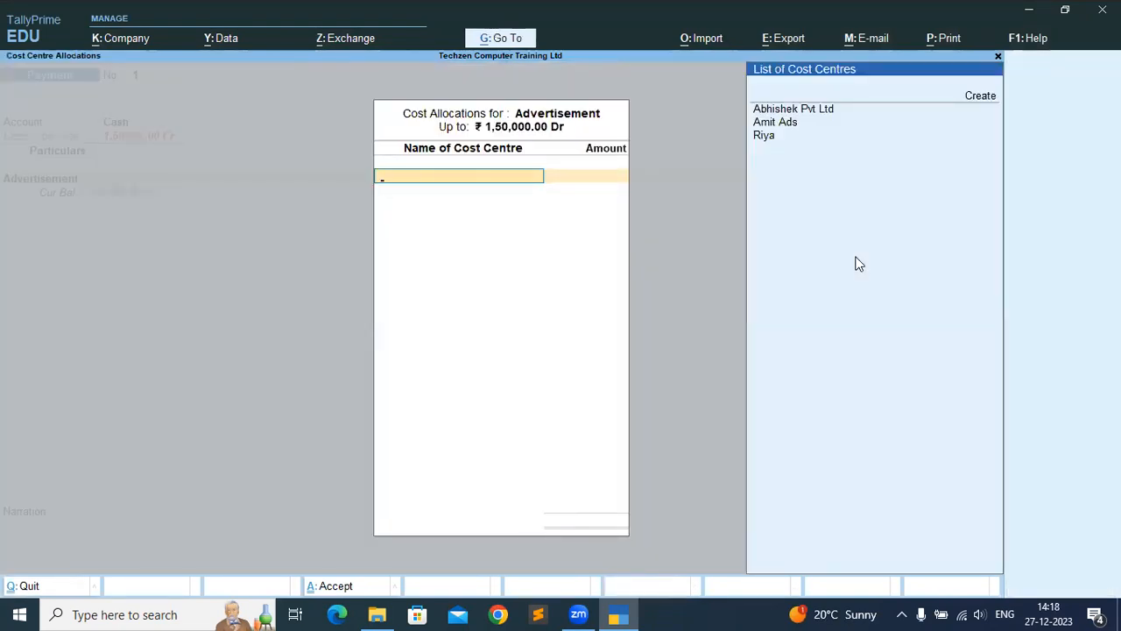
pyautogui.press('Return')
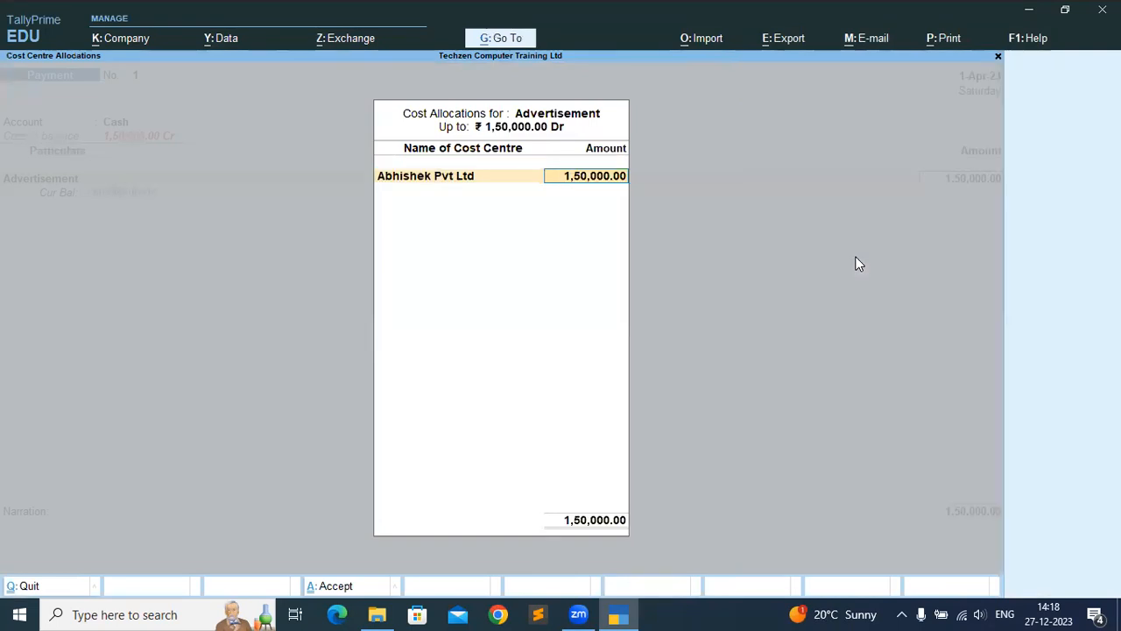
pyautogui.write('65000')
pyautogui.press('Return')
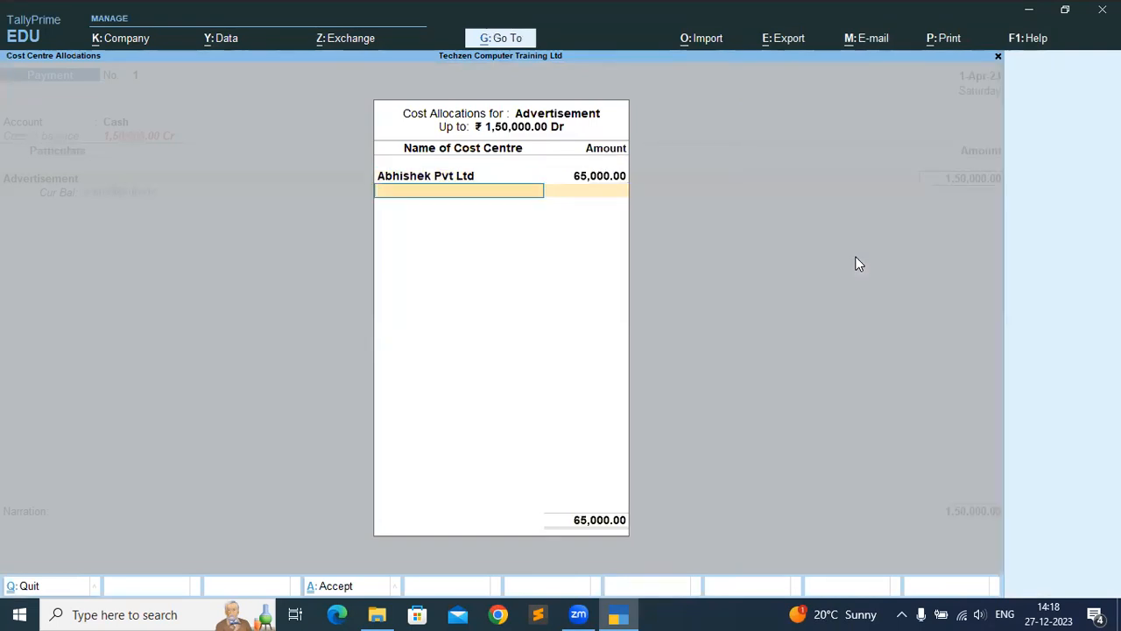
pyautogui.press('Down')
pyautogui.press('Down')
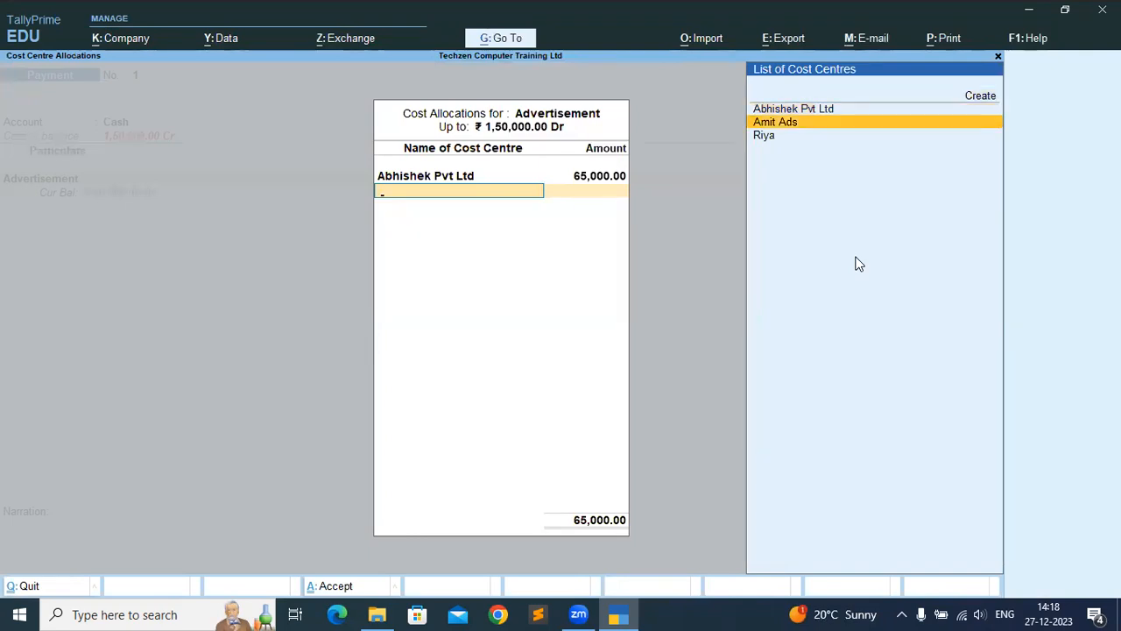
pyautogui.press('Return')
pyautogui.write('25000')
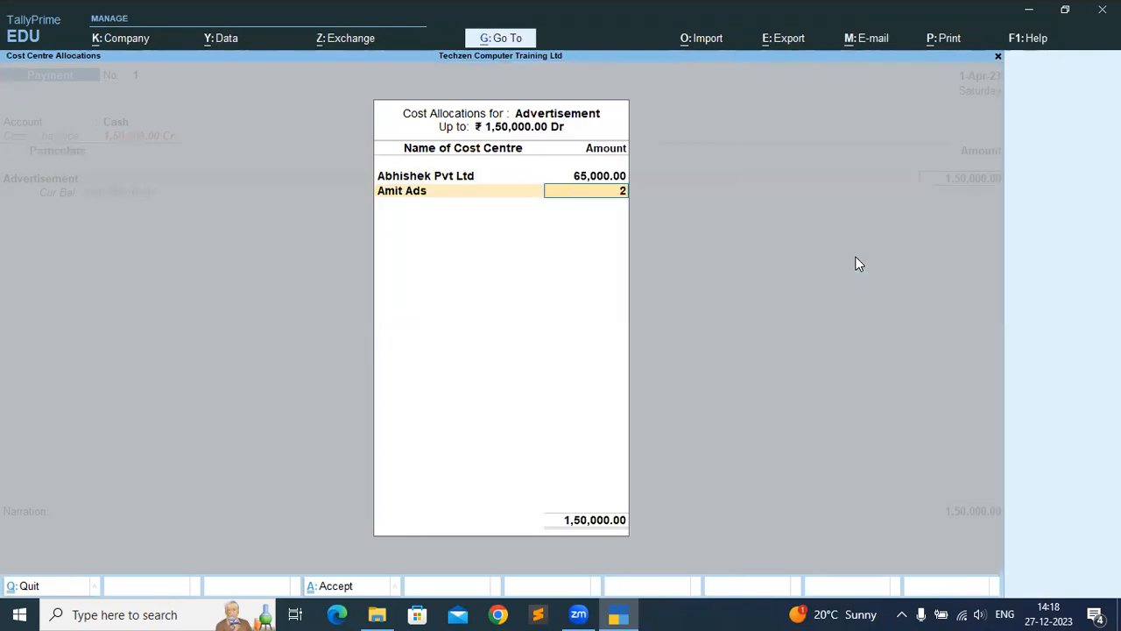
pyautogui.press('Return')
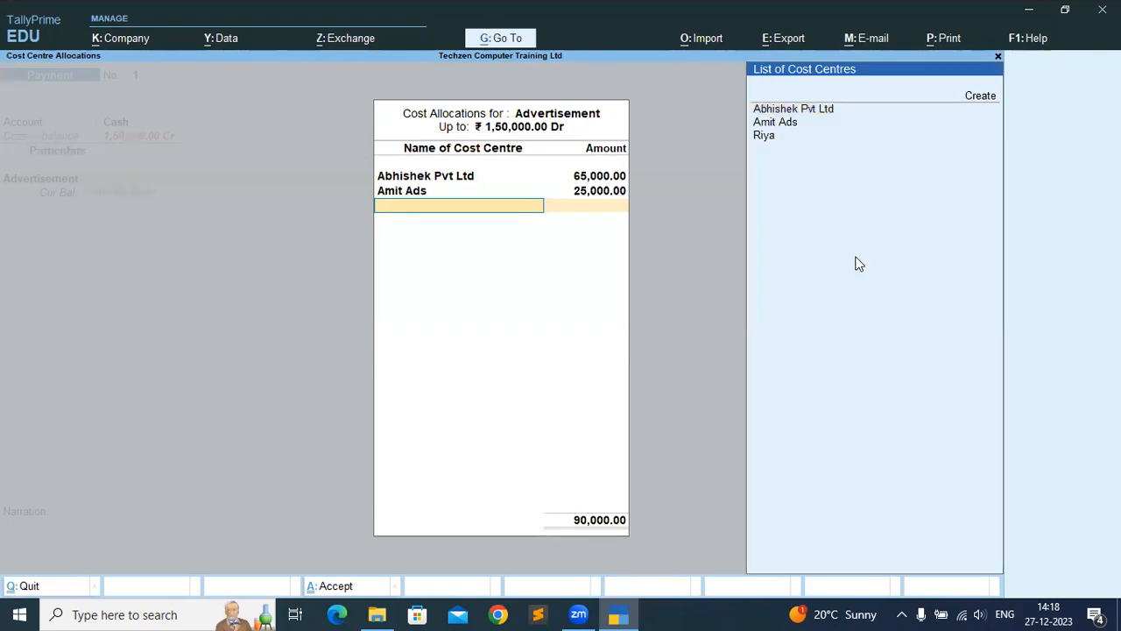
# Allocate the remaining 60,000 of the Advertisement expense to the third cost centre, the one with a person's first name.
pyautogui.press('Down')
pyautogui.press('Down')
pyautogui.press('Down')
pyautogui.press('Return')
pyautogui.press('Return')
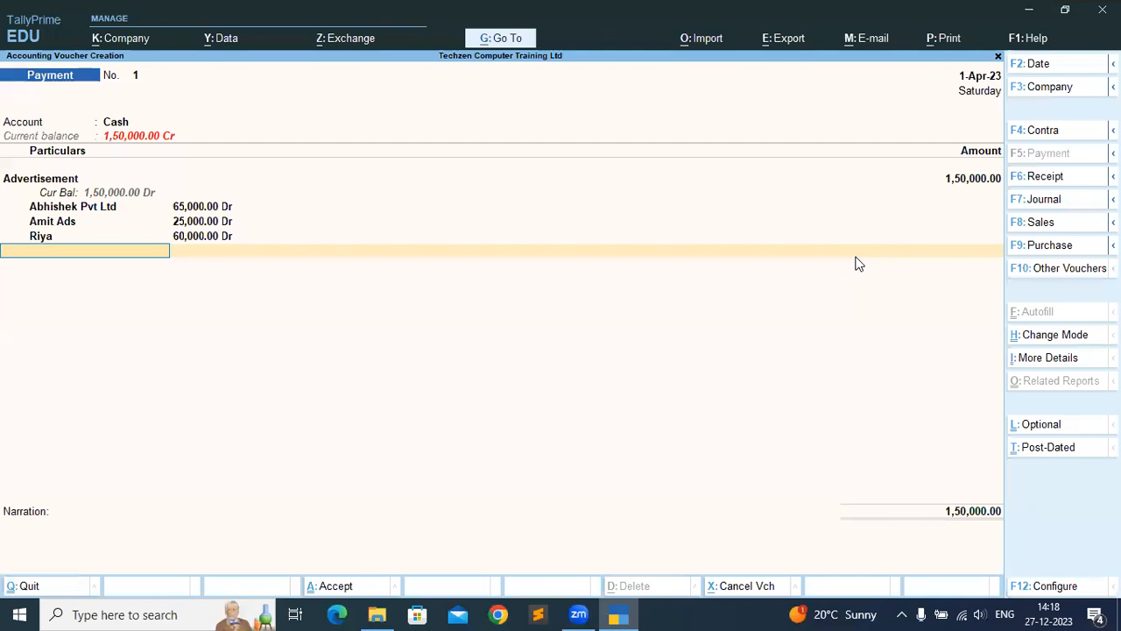
# Save the Advertisement payment voucher with an empty narration and return to the Gateway of Tally.
pyautogui.press('Return')
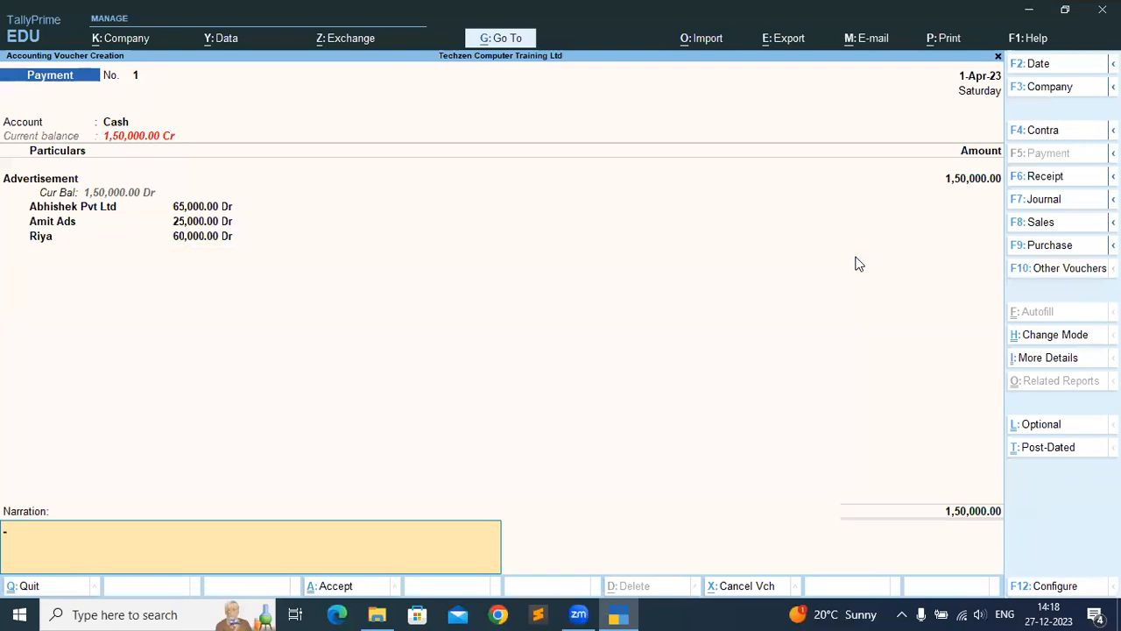
pyautogui.press('Return')
pyautogui.press('Return')
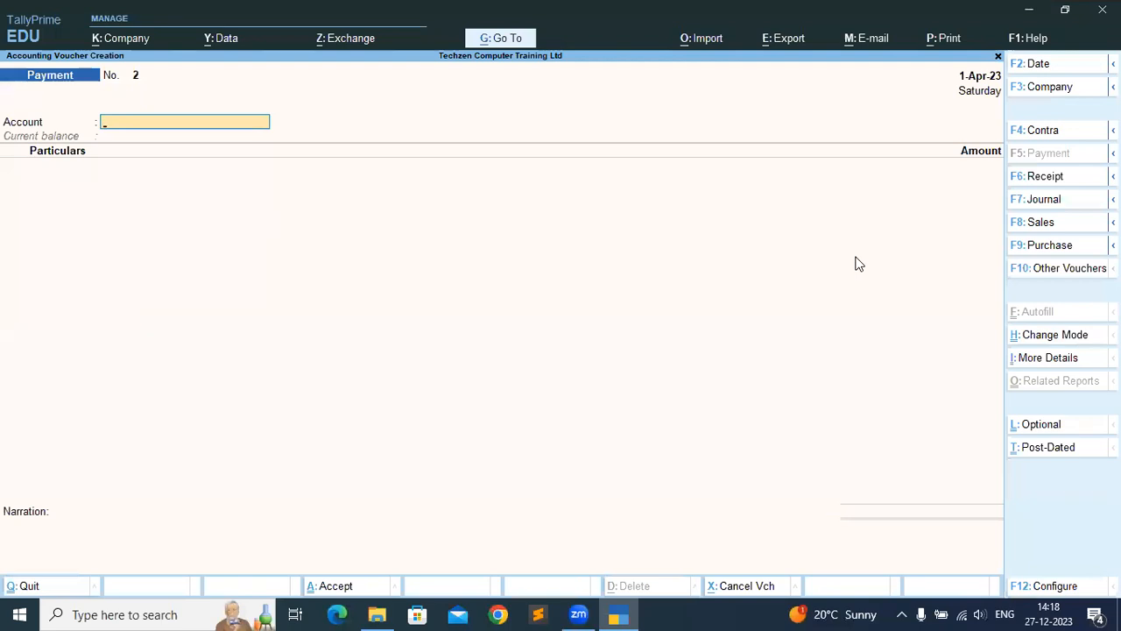
pyautogui.press('Escape')
pyautogui.press('Escape')
pyautogui.press('Escape')
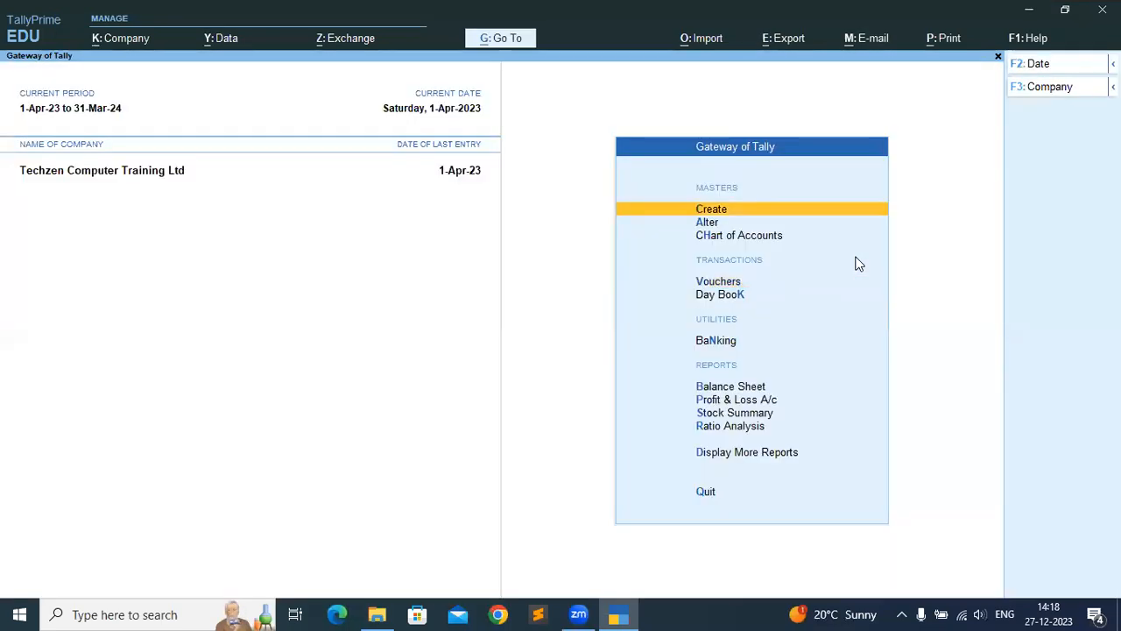
# Start a new cost centre and enter an employee's first name as its name.
pyautogui.press('Down')
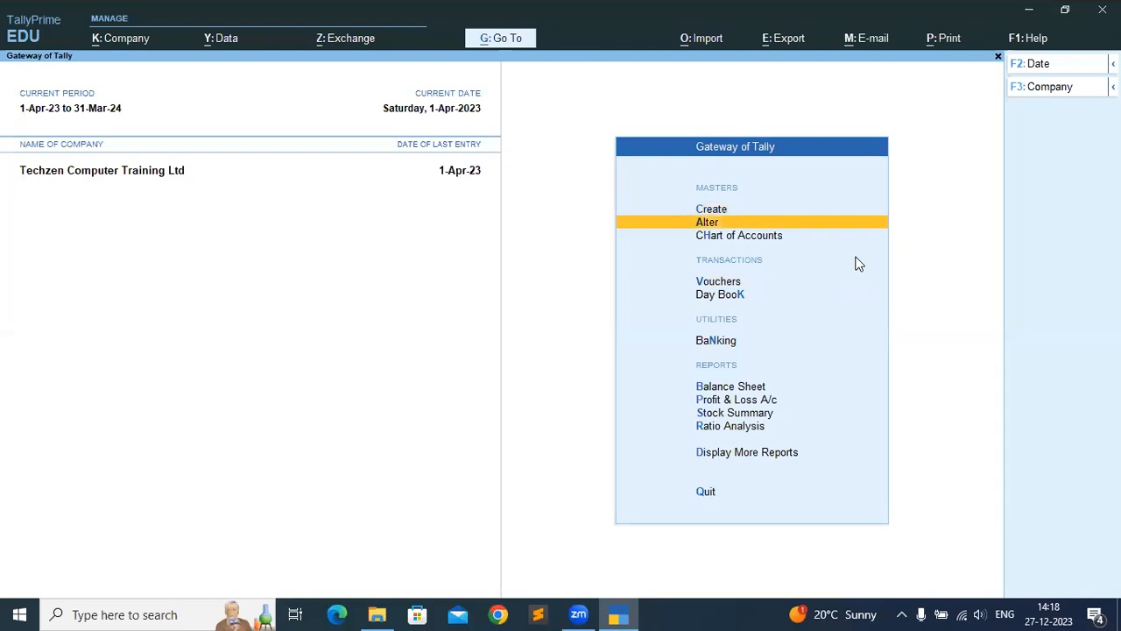
pyautogui.press('Up')
pyautogui.press('Return')
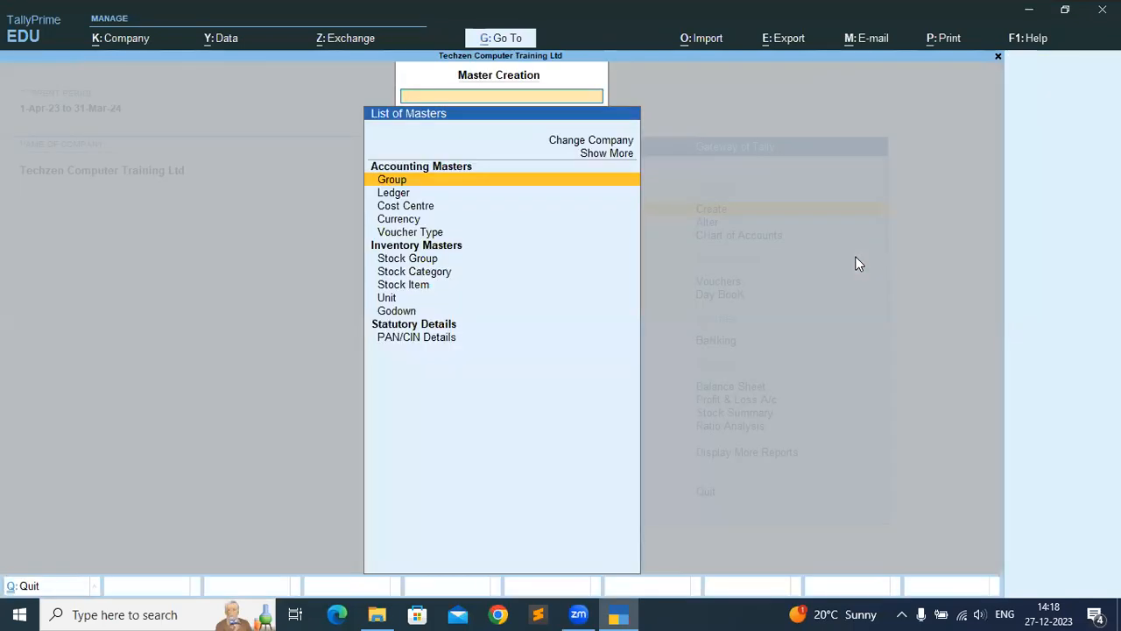
pyautogui.press('Down')
pyautogui.press('Down')
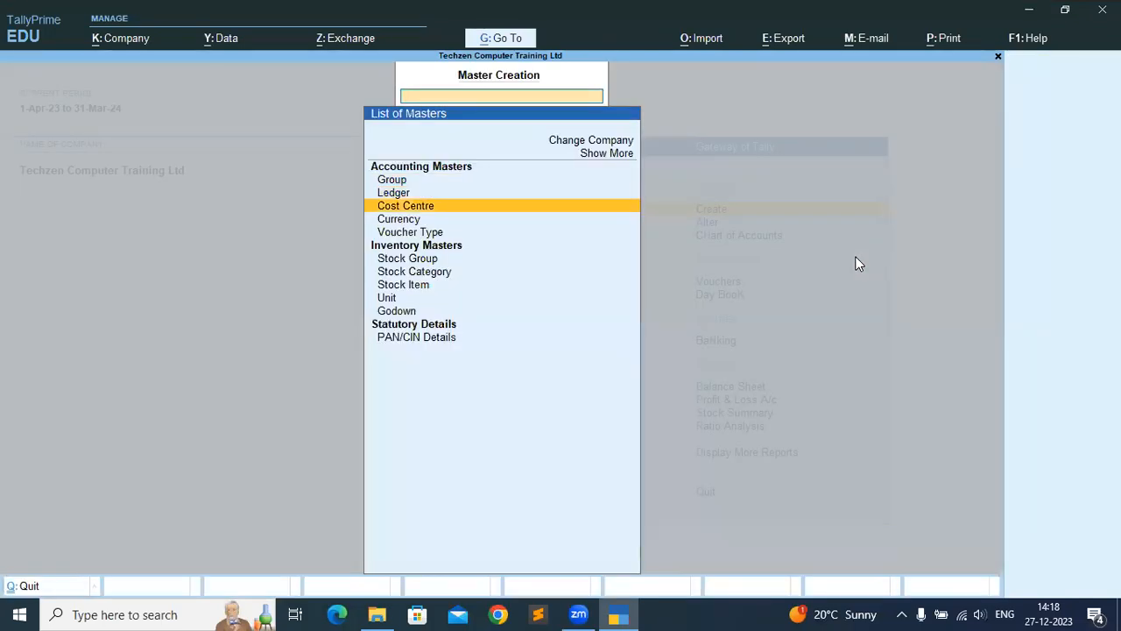
pyautogui.press('Return')
pyautogui.write('Avneet')
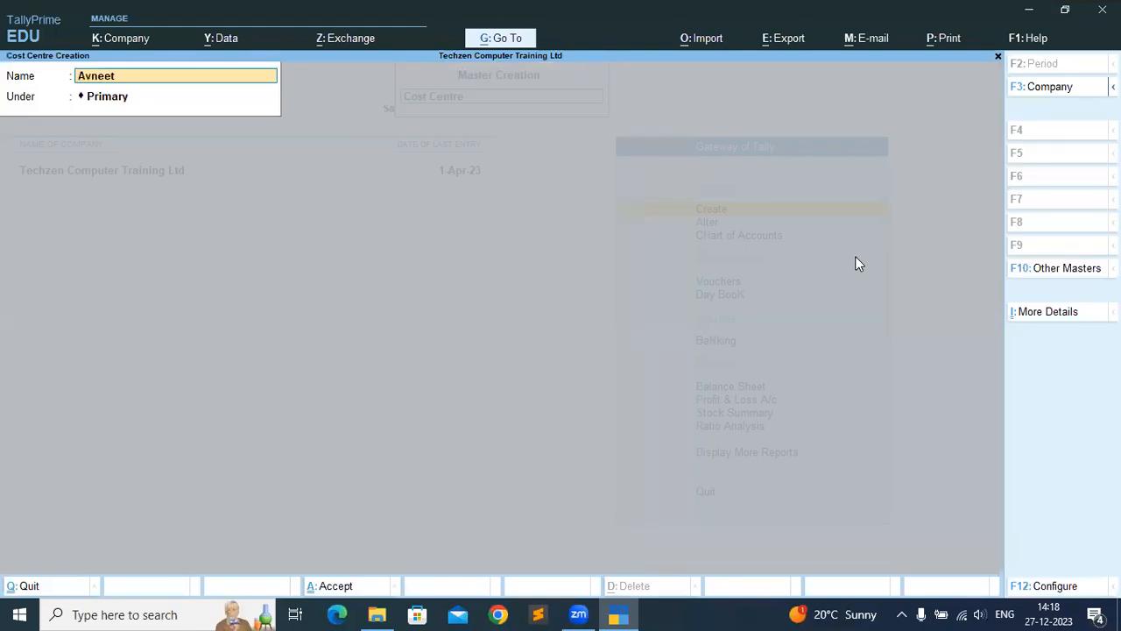
pyautogui.press('Return')
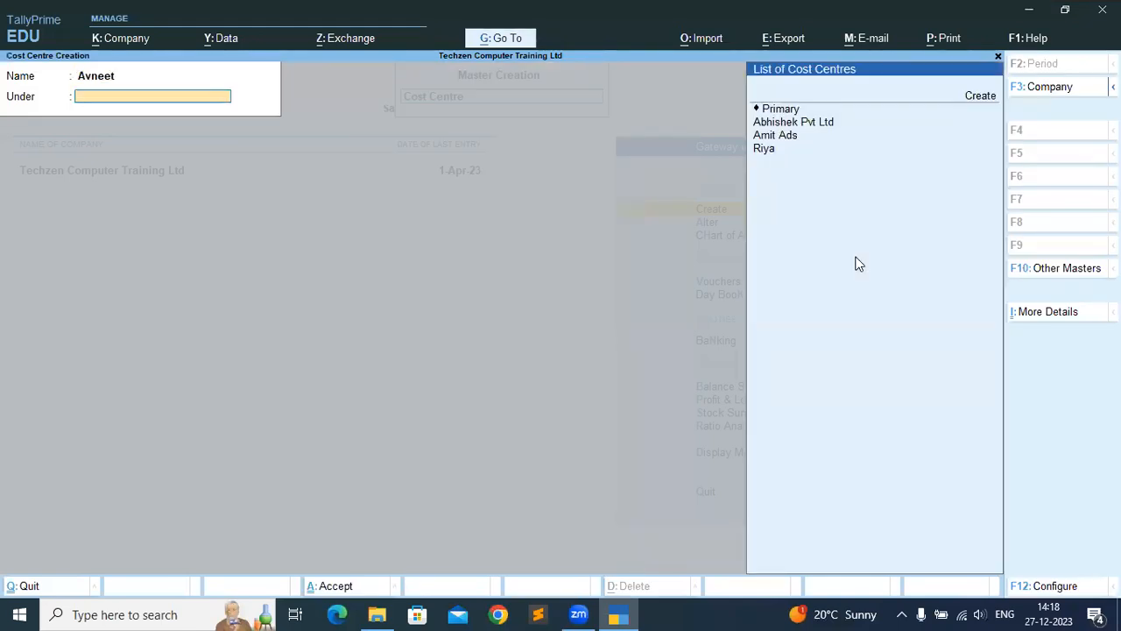
# Create Salary under Primary as the parent of the employee's cost centre, and save both.
pyautogui.press('Up')
pyautogui.press('Return')
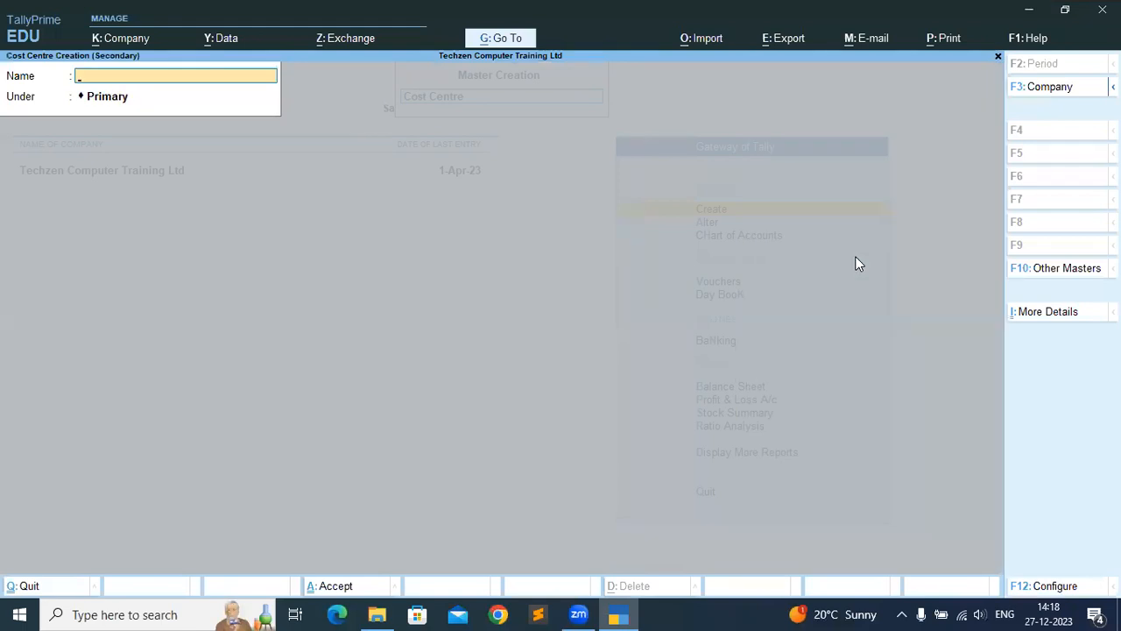
pyautogui.write('Salary')
pyautogui.press('Return')
pyautogui.press('Return')
pyautogui.press('Return')
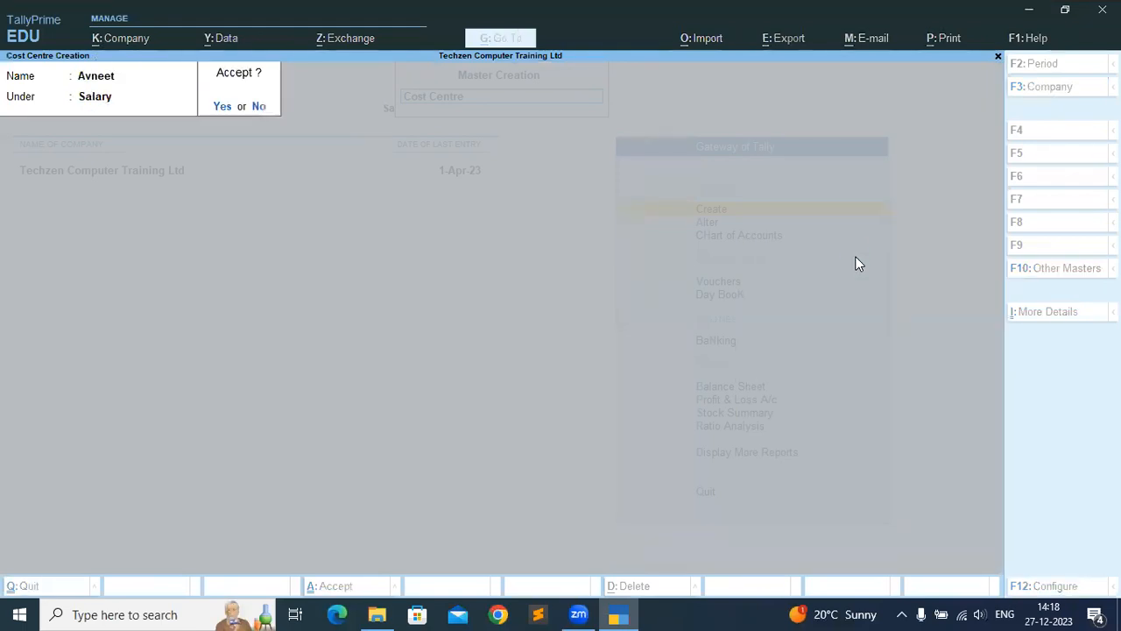
pyautogui.press('Return')
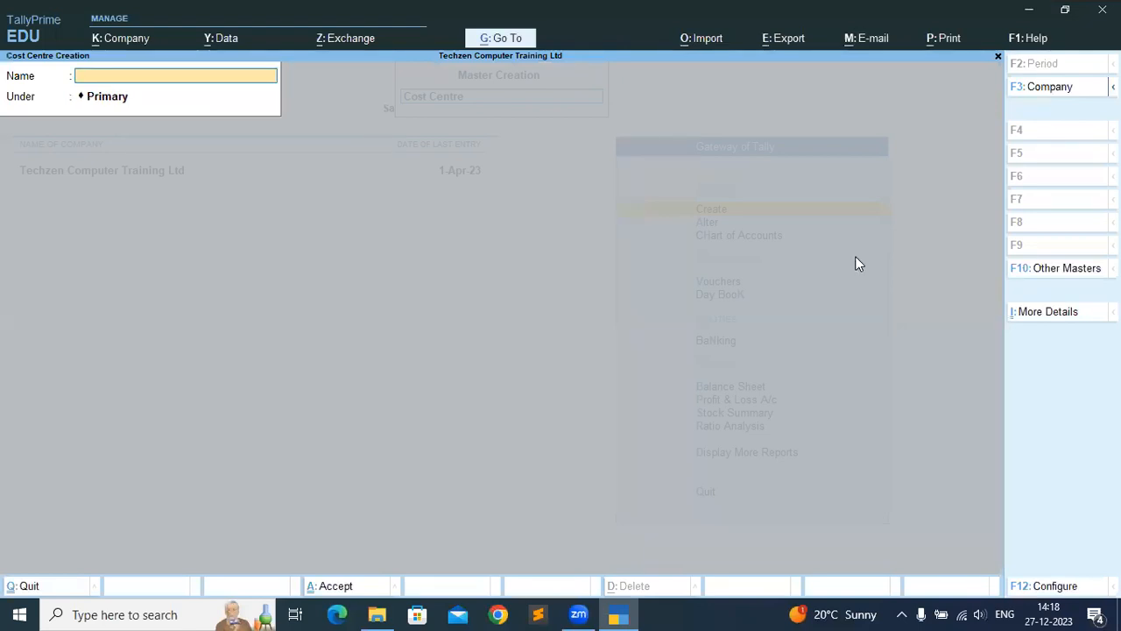
# Create a second employee cost centre with the employee's first name under Salary and save it.
pyautogui.write('Nisha')
pyautogui.press('Return')
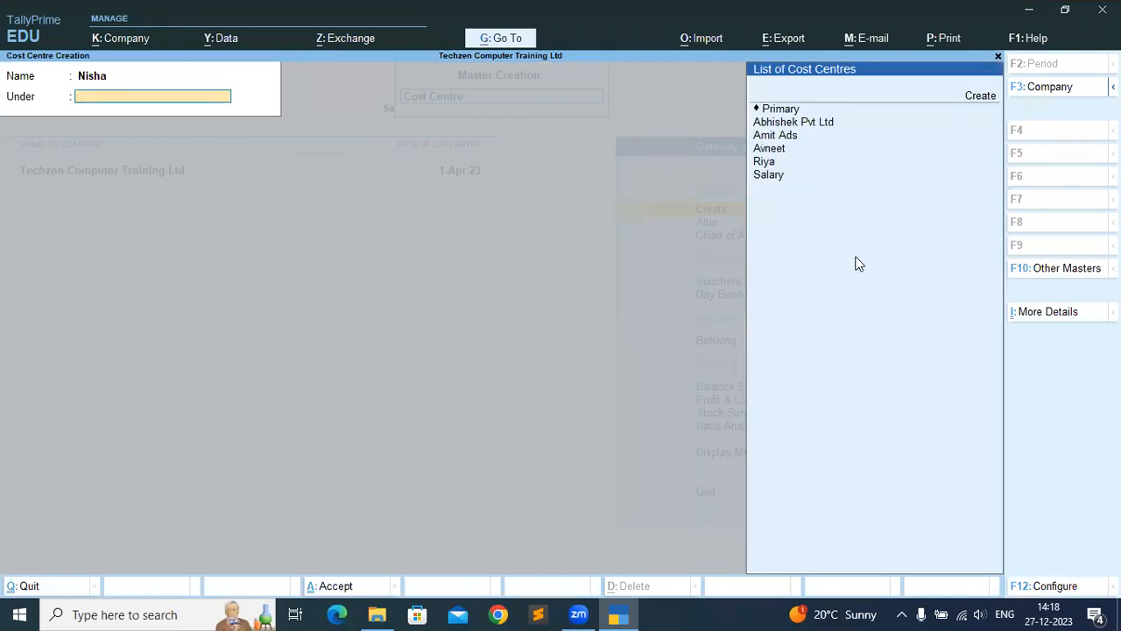
pyautogui.press('Down')
pyautogui.press('Down')
pyautogui.press('Down')
pyautogui.press('Down')
pyautogui.press('Down')
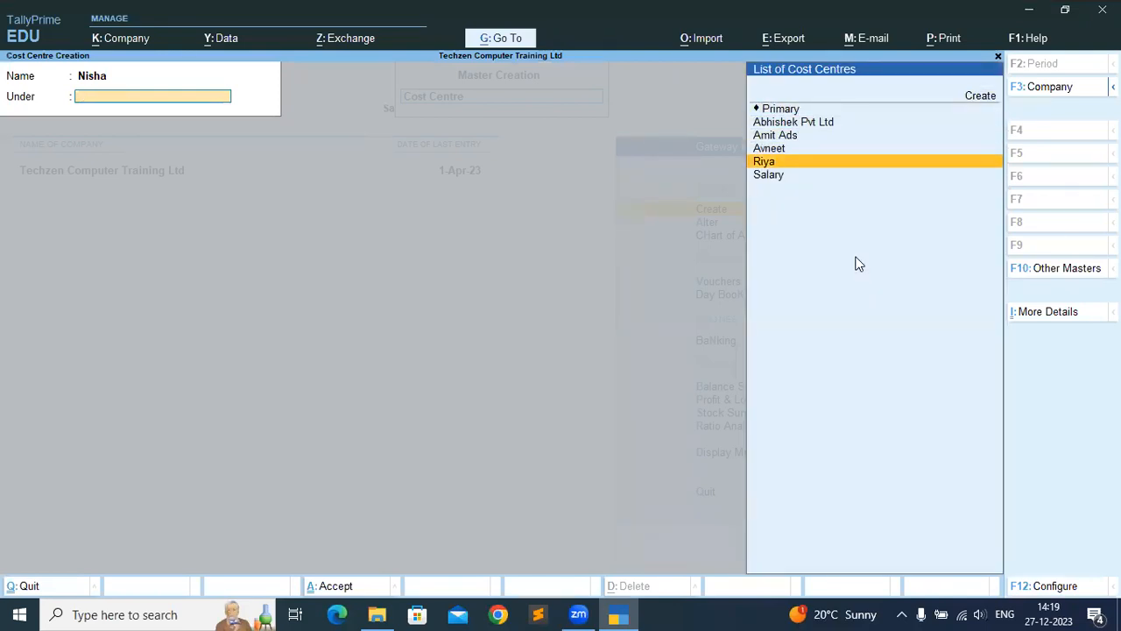
pyautogui.press('Return')
pyautogui.press('Return')
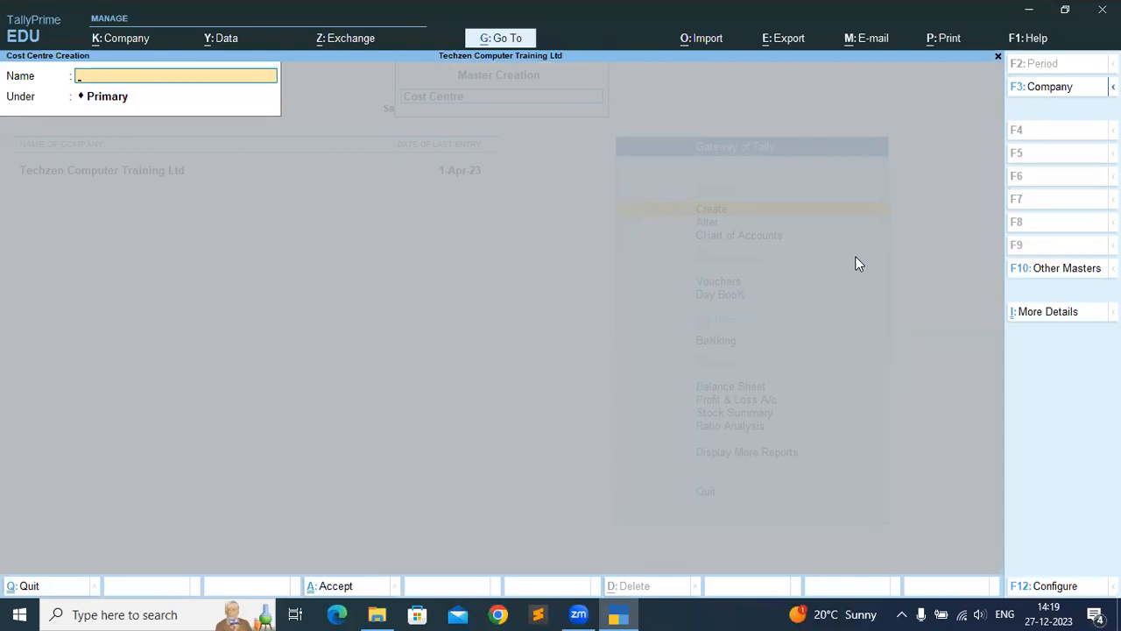
# Create a third employee cost centre with the employee's first name under Salary, save it and leave cost centre creation.
pyautogui.write('Dharam')
pyautogui.press('Return')
pyautogui.press('BackSpace')
pyautogui.press('Down')
pyautogui.press('Down')
pyautogui.press('Down')
pyautogui.press('Down')
pyautogui.press('Down')
pyautogui.press('Down')
pyautogui.press('Down')
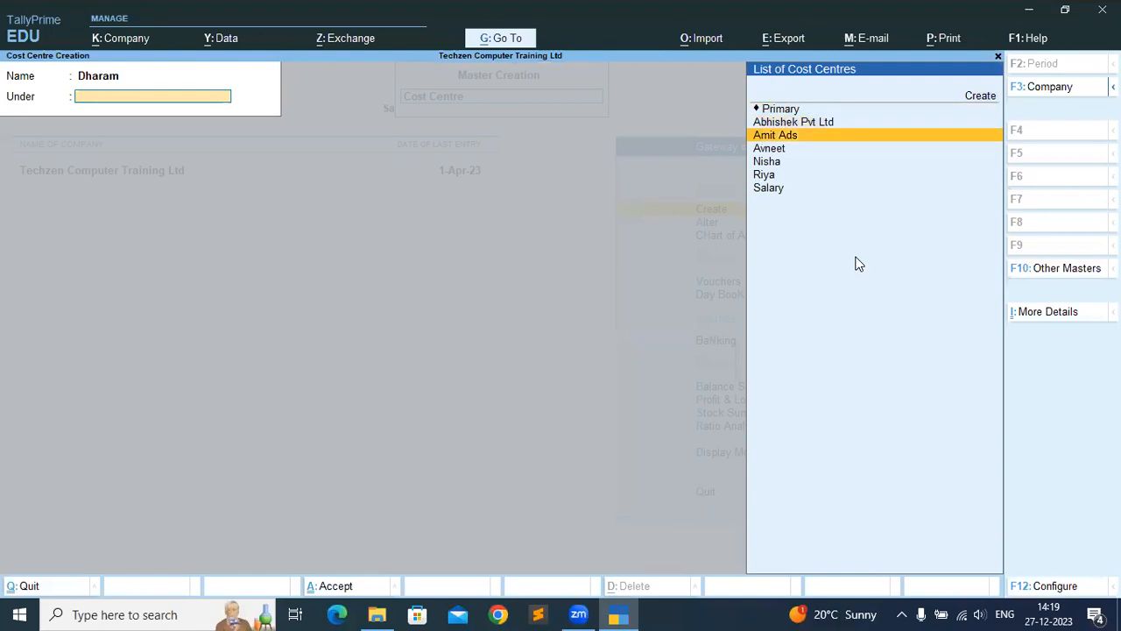
pyautogui.press('Down')
pyautogui.press('Return')
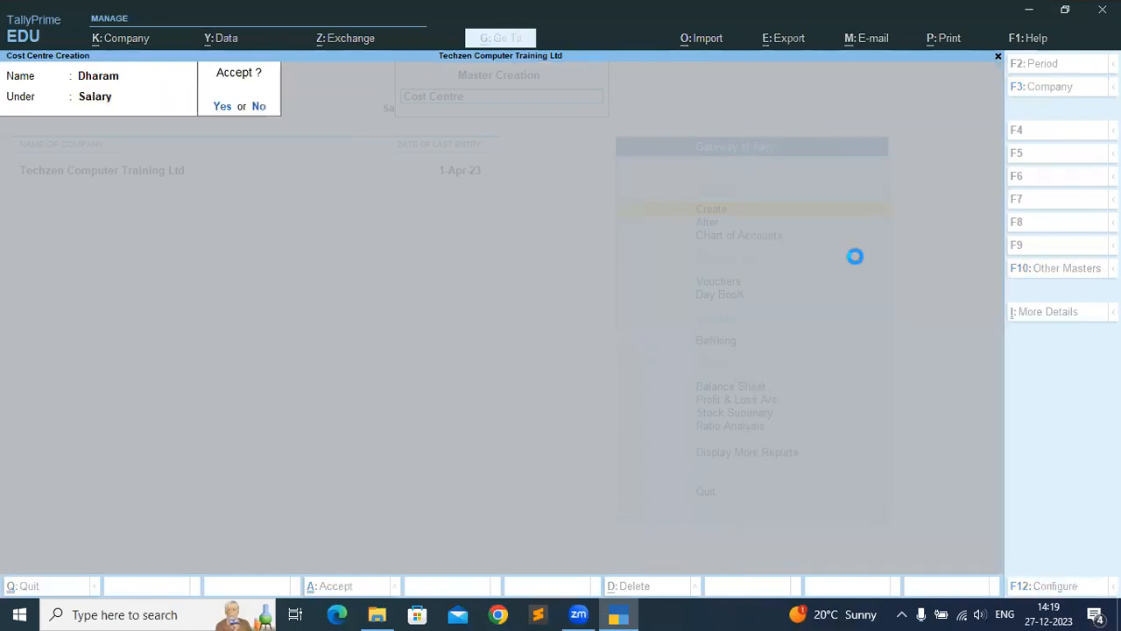
pyautogui.press('Return')
pyautogui.press('Escape')
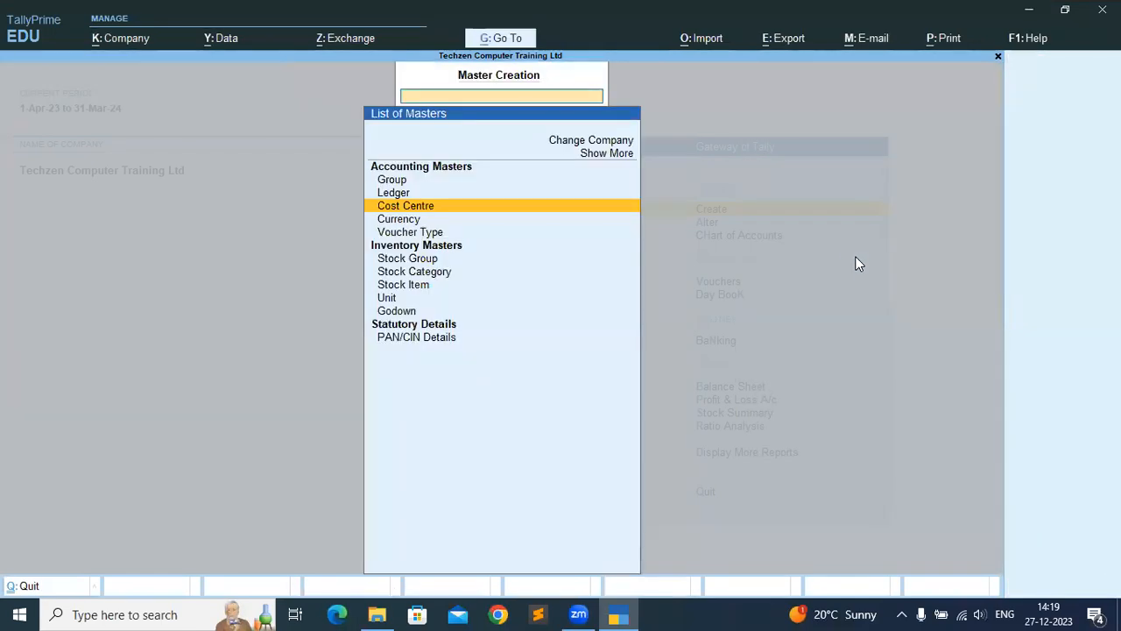
# Return to the Gateway of Tally and open another payment voucher.
pyautogui.press('Down')
pyautogui.press('Escape')
pyautogui.press('Down')
pyautogui.press('Down')
pyautogui.press('Down')
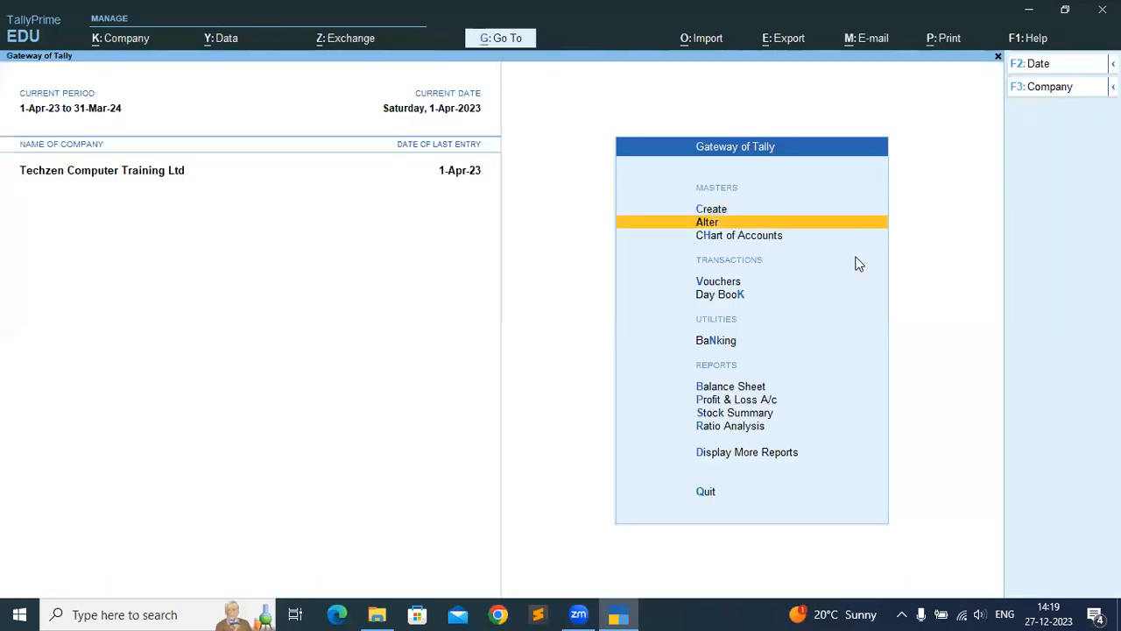
pyautogui.press('Return')
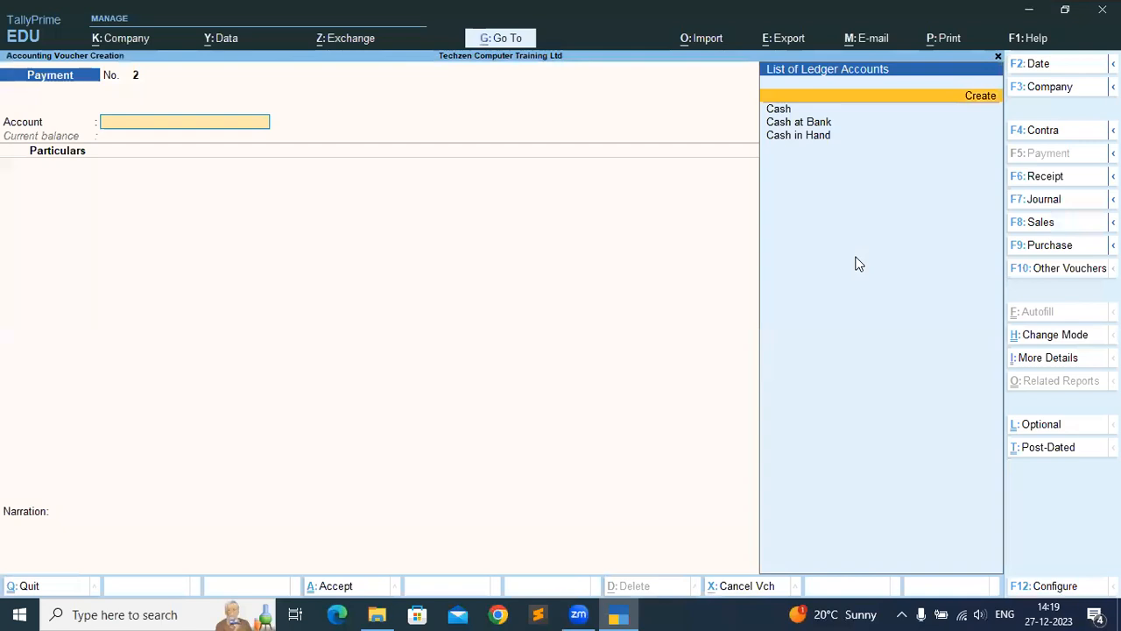
# Enter the payment from the Cash account against the Salary ledger with an amount of 5,00,000.
pyautogui.press('Return')
pyautogui.write('Sa')
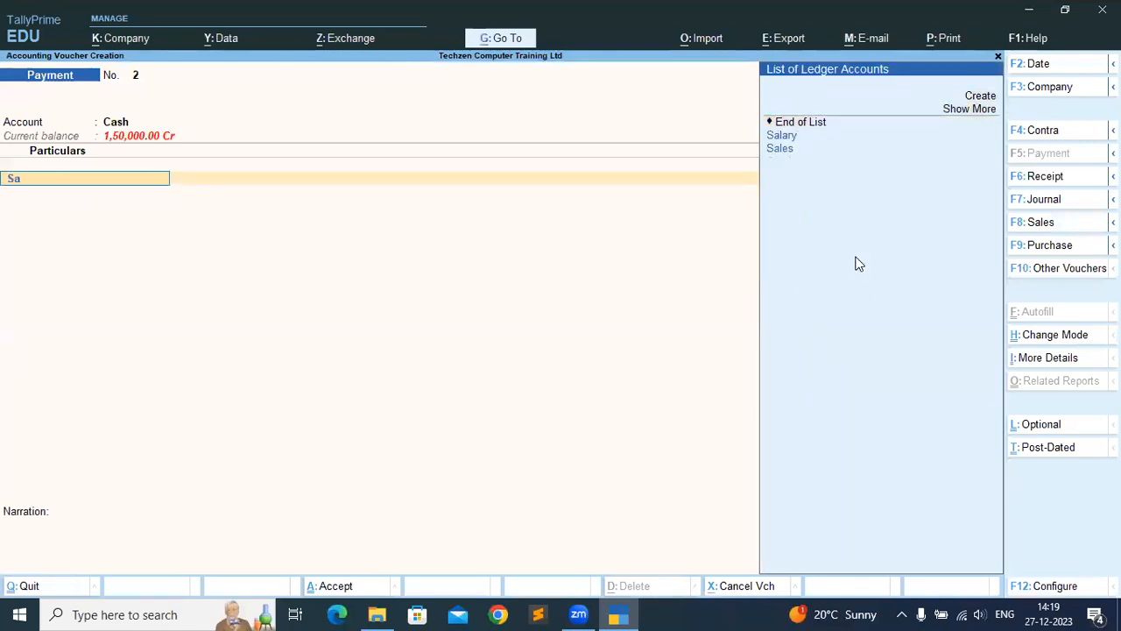
pyautogui.press('Return')
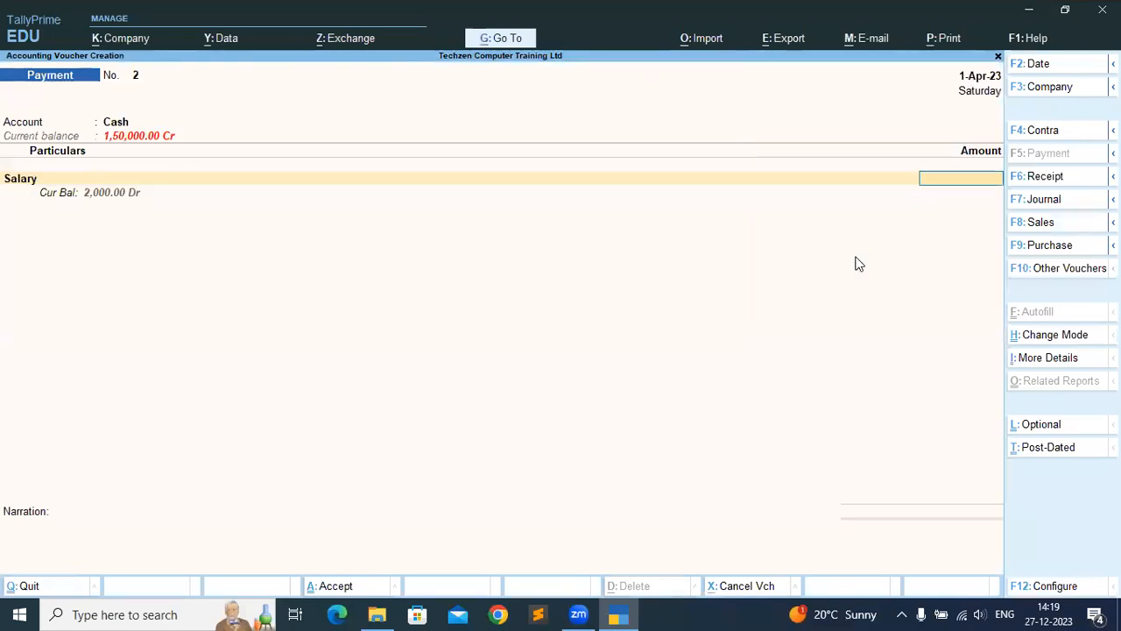
pyautogui.write('50000')
pyautogui.press('Return')
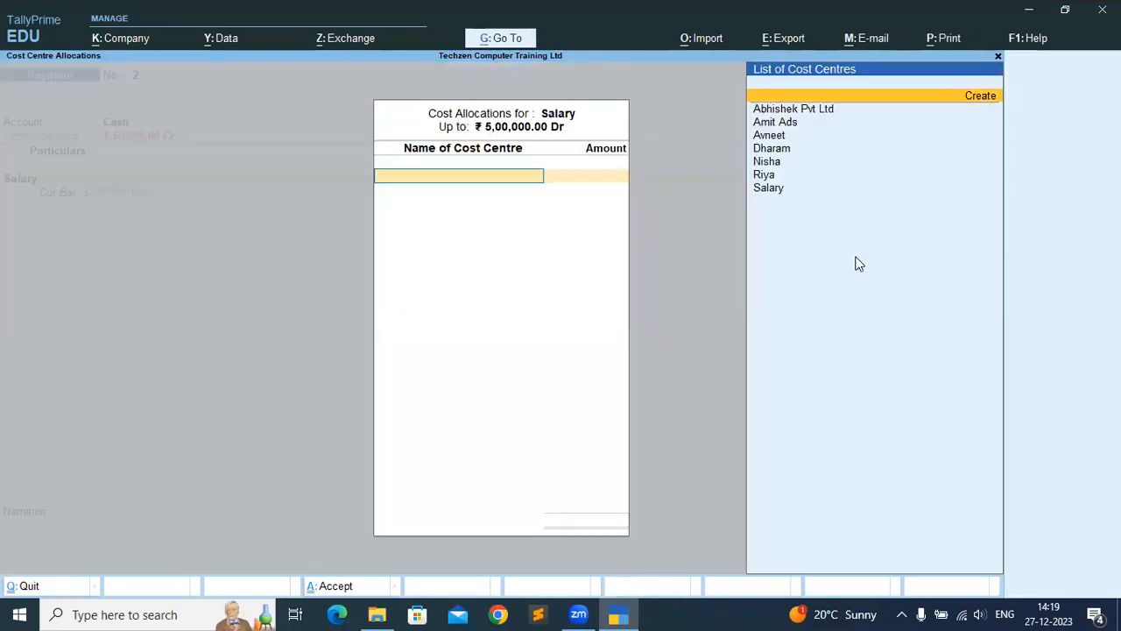
# Allocate 3,00,000 of the Salary payment to the first employee's cost centre.
pyautogui.press('Down')
pyautogui.press('Down')
pyautogui.press('Down')
pyautogui.press('Down')
pyautogui.press('Down')
pyautogui.press('Return')
pyautogui.write('3,00,00')
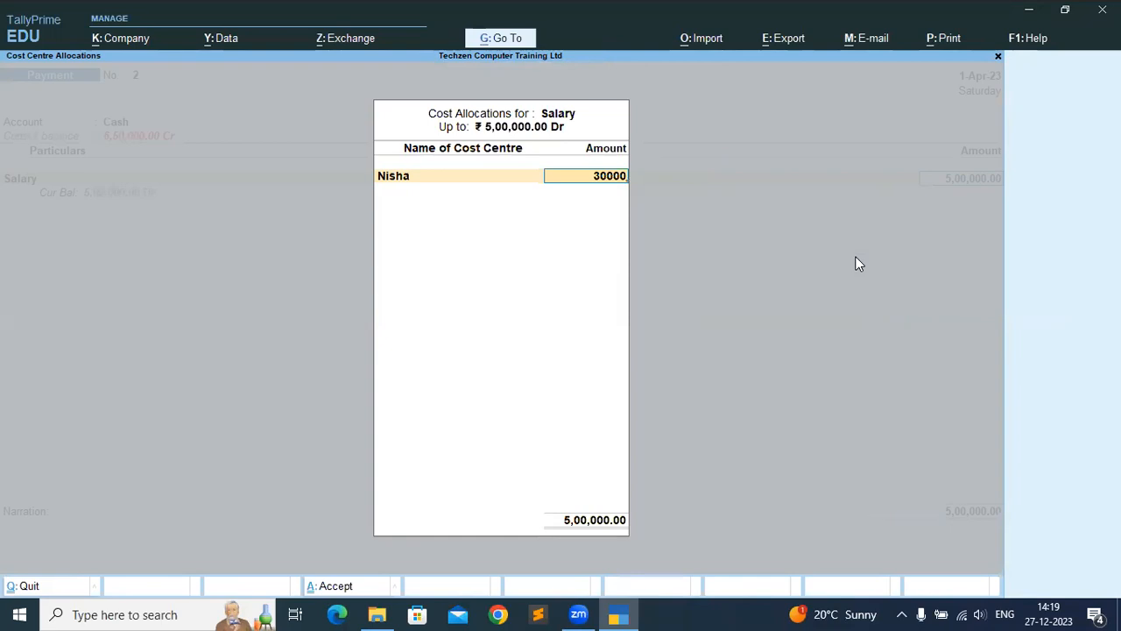
pyautogui.write('0')
pyautogui.press('Return')
# Allocate 1,50,000 of the Salary payment to a second employee's cost centre.
pyautogui.press('Down')
pyautogui.press('Down')
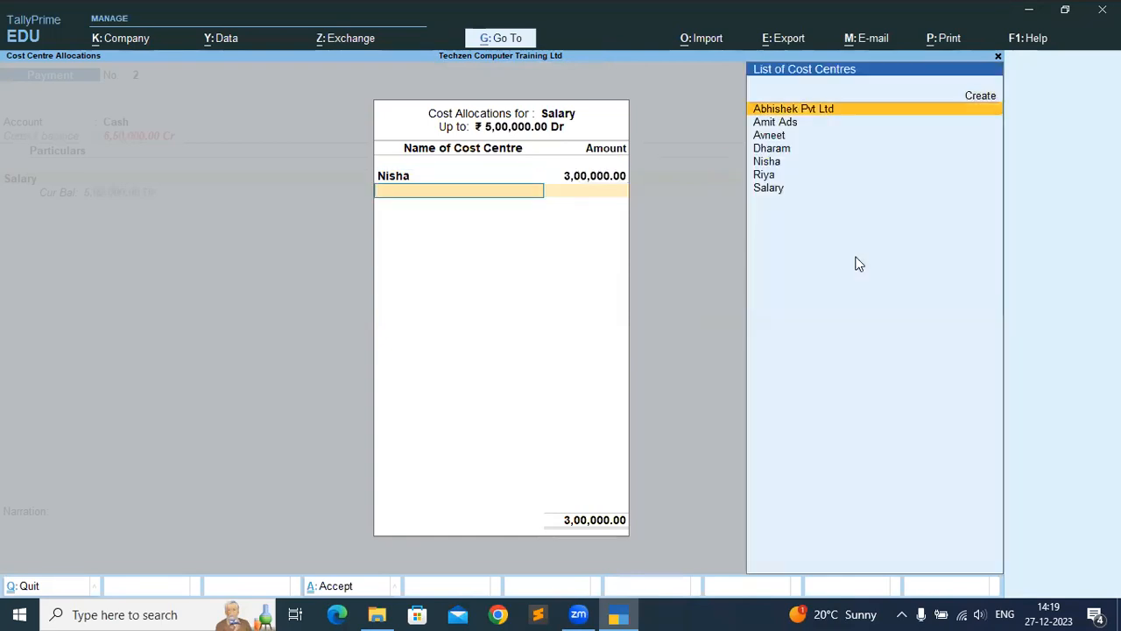
pyautogui.press('Down')
pyautogui.press('Down')
pyautogui.press('Down')
pyautogui.press('Down')
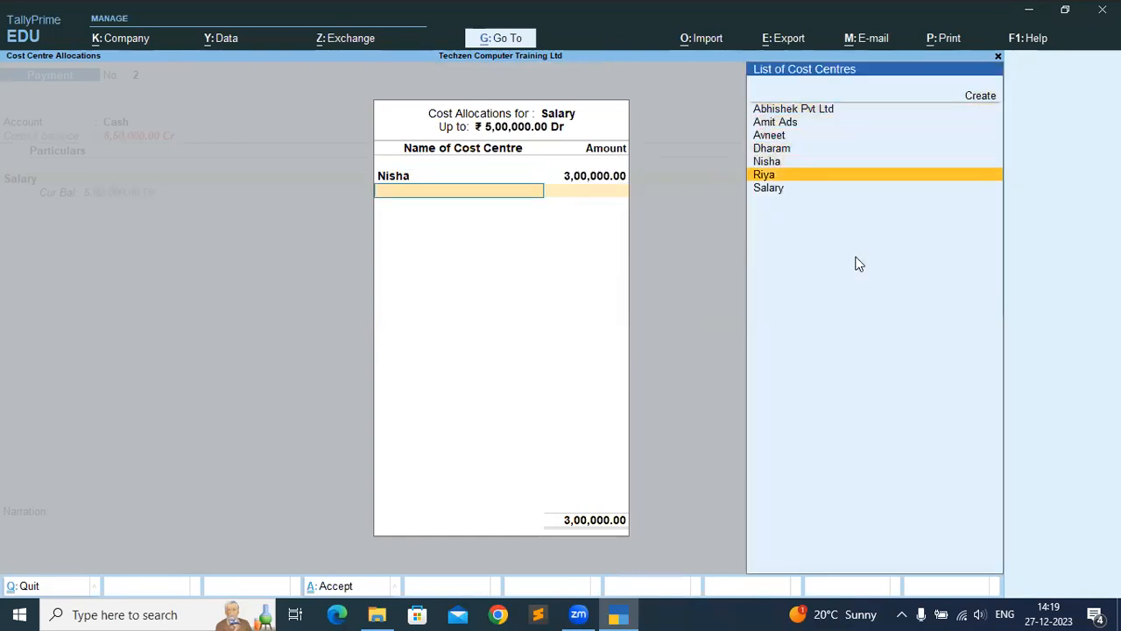
pyautogui.press('Return')
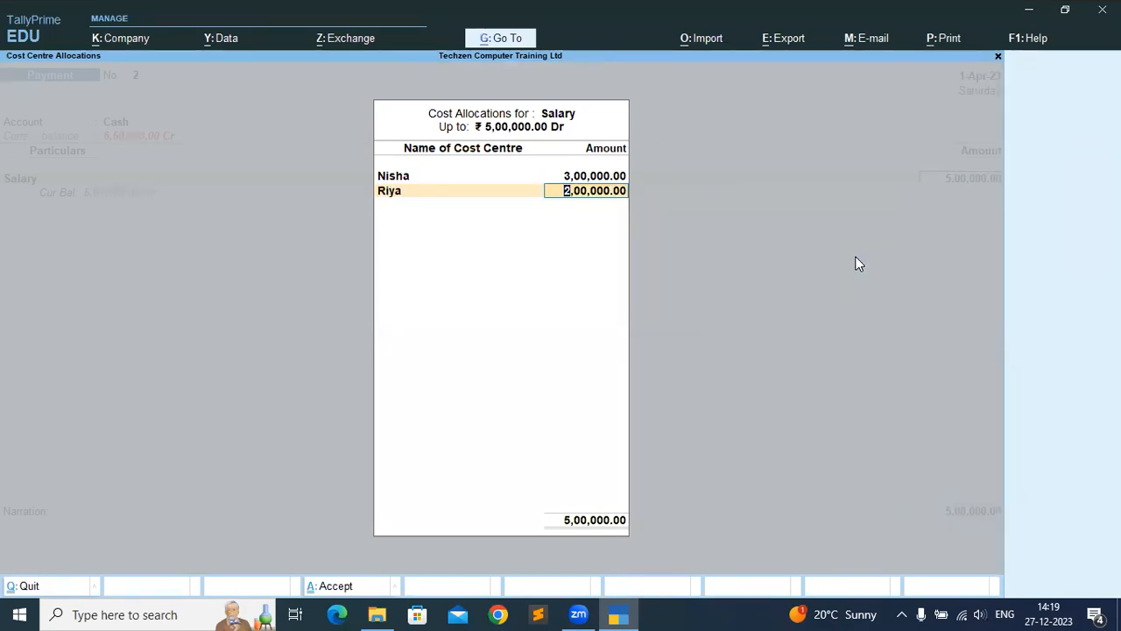
pyautogui.write('1,50,000')
pyautogui.press('Return')
# Allocate the remaining 50,000 to a third employee's cost centre, save the payment voucher and leave voucher entry.
pyautogui.press('Return')
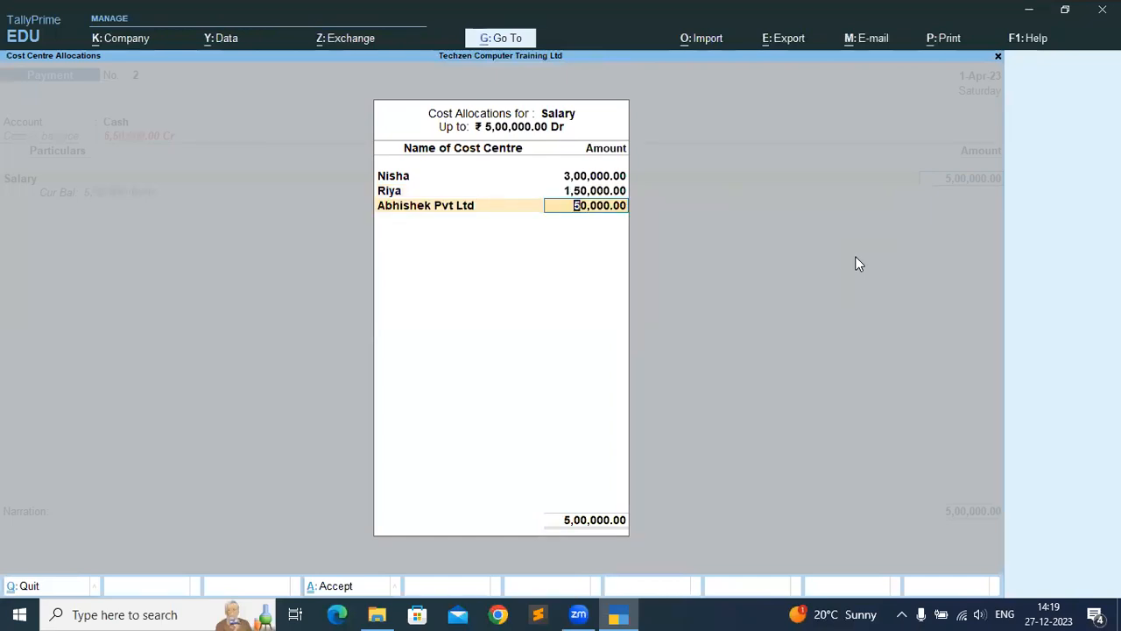
pyautogui.press('BackSpace')
pyautogui.press('Down')
pyautogui.press('Down')
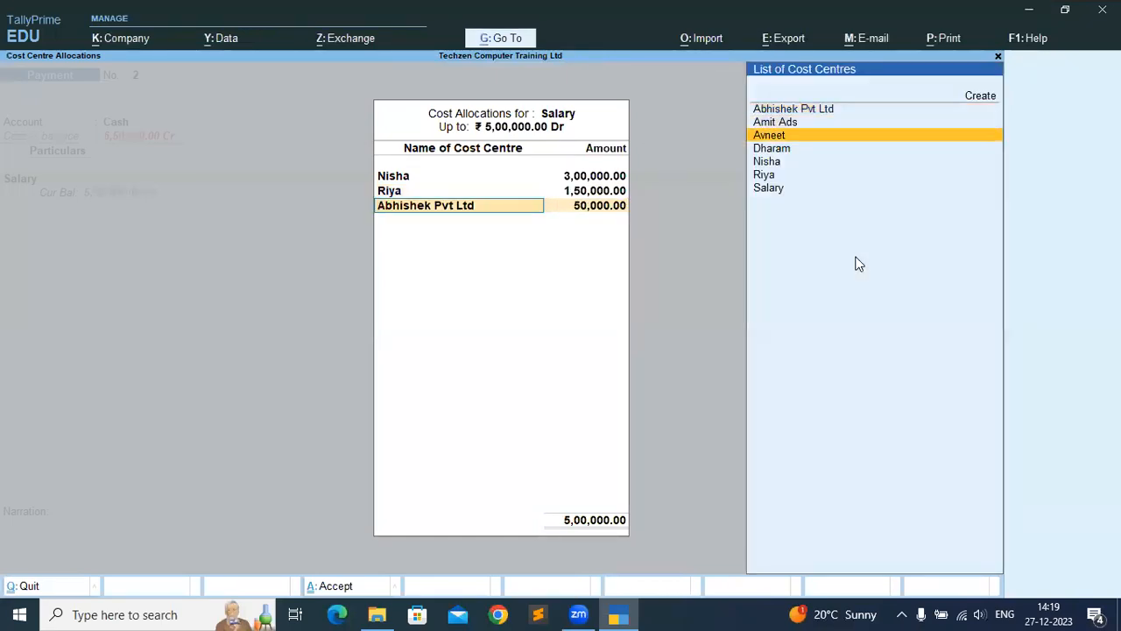
pyautogui.press('Return')
pyautogui.press('Return')
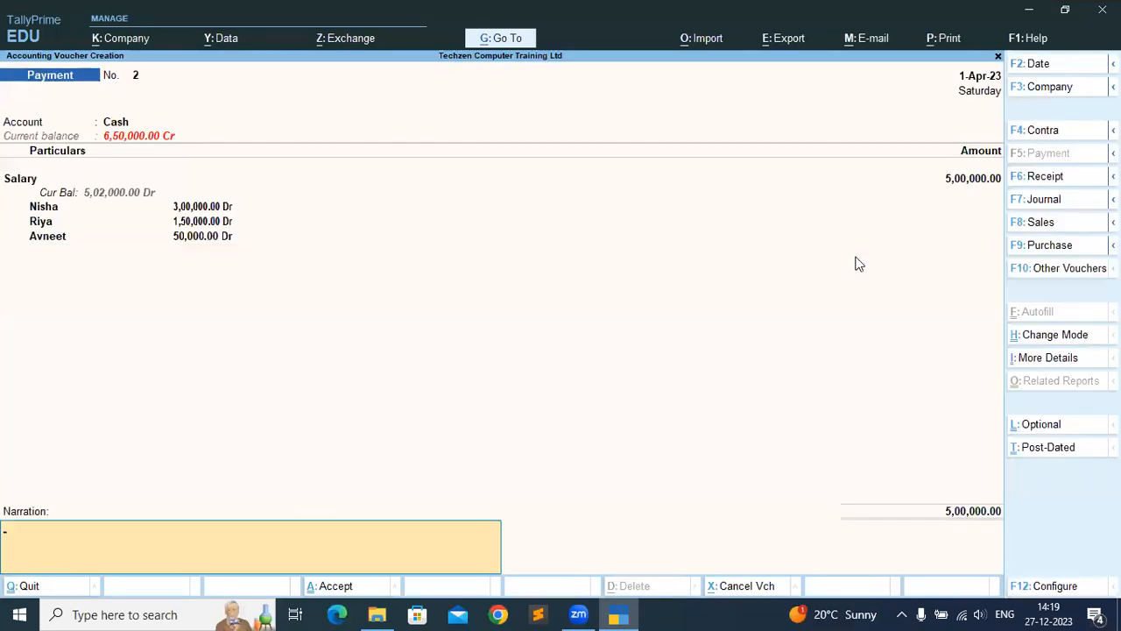
pyautogui.press('Return')
pyautogui.press('Return')
pyautogui.press('Escape')
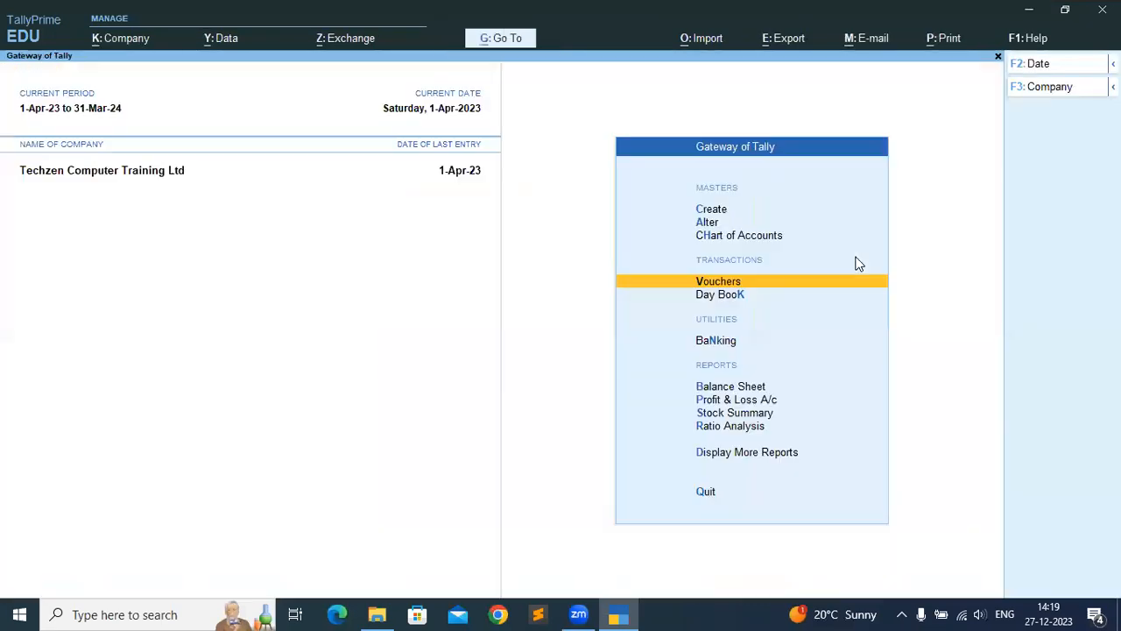
# Go to the Cost Centres reports within the Statements of Accounts.
pyautogui.press('Down')
pyautogui.press('Down')
pyautogui.press('Down')
pyautogui.press('Down')
pyautogui.press('Down')
pyautogui.press('Down')
pyautogui.press('Down')
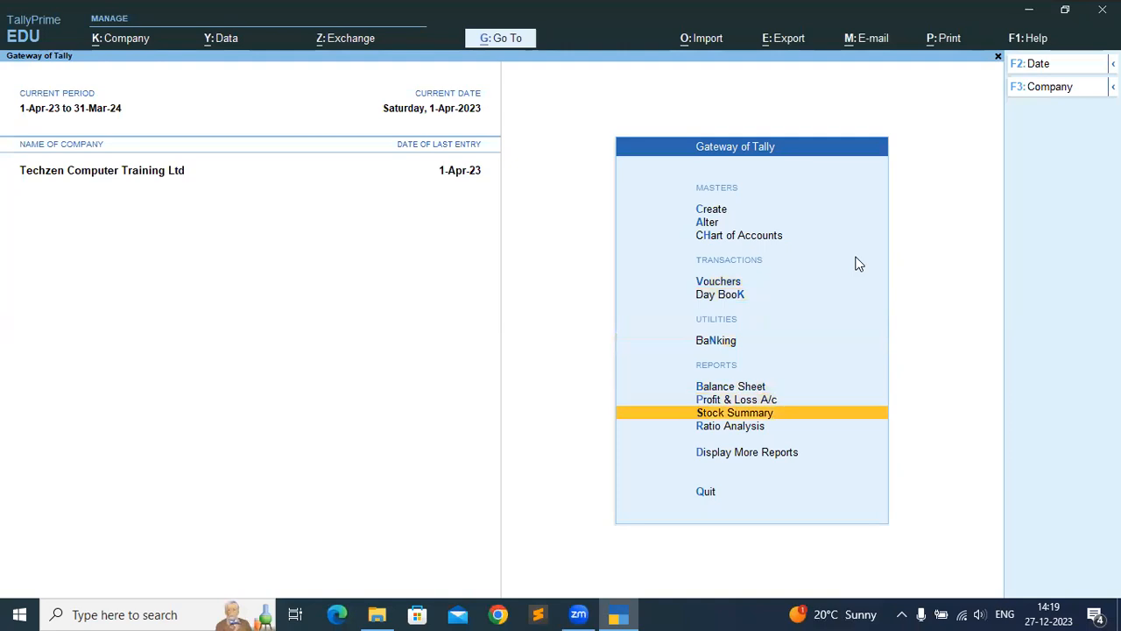
pyautogui.press('Return')
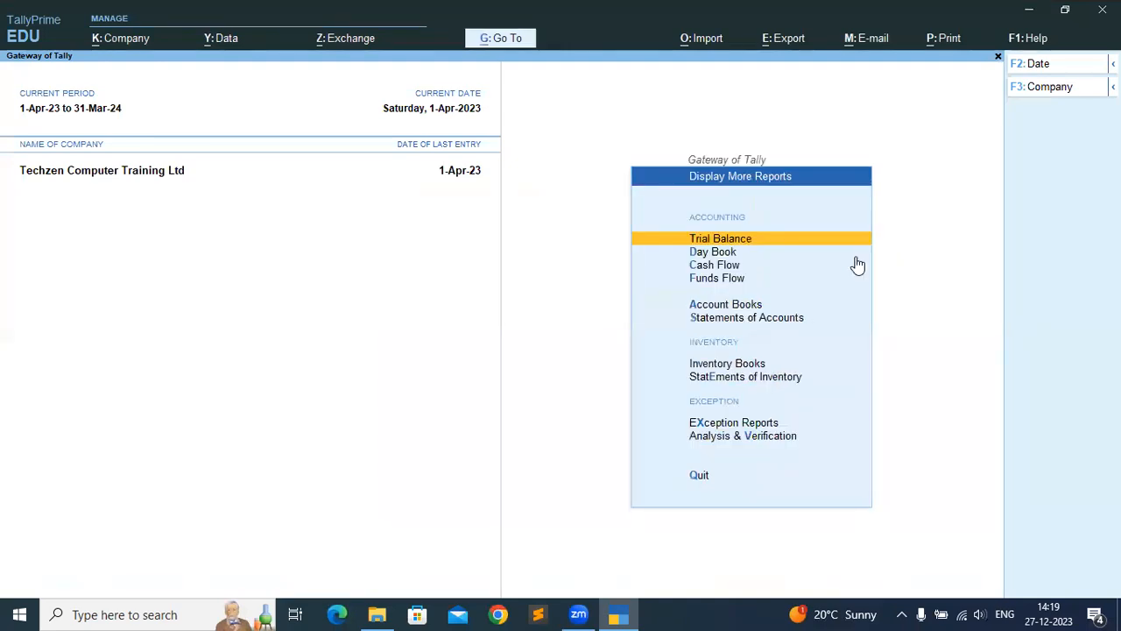
pyautogui.press('Down')
pyautogui.press('Down')
pyautogui.press('Down')
pyautogui.press('Down')
pyautogui.press('Down')
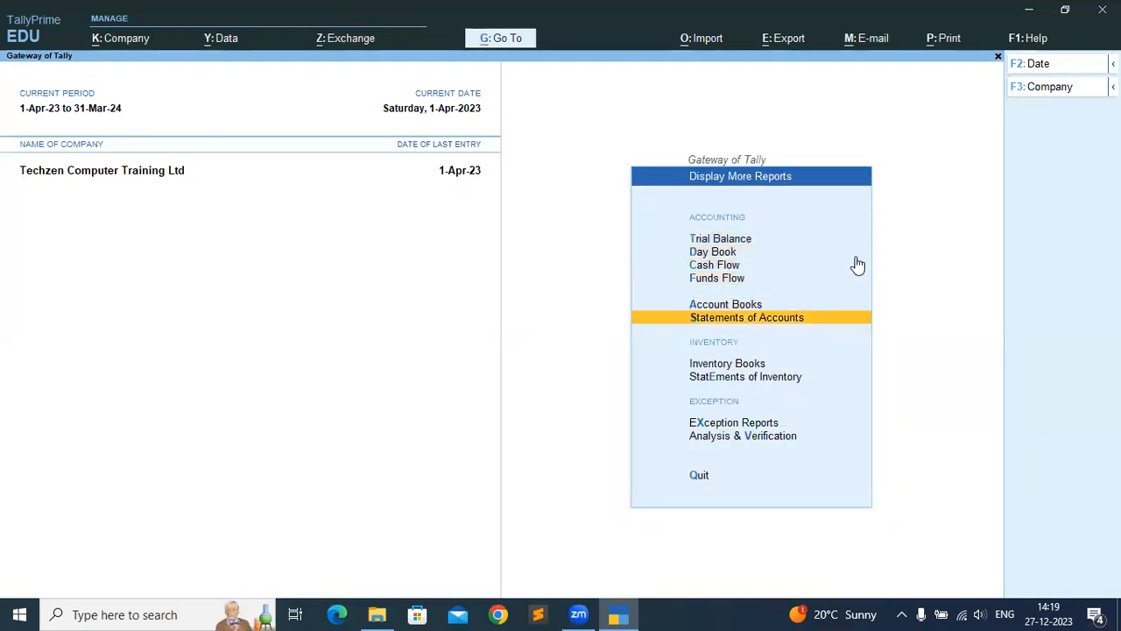
pyautogui.press('Return')
pyautogui.press('Down')
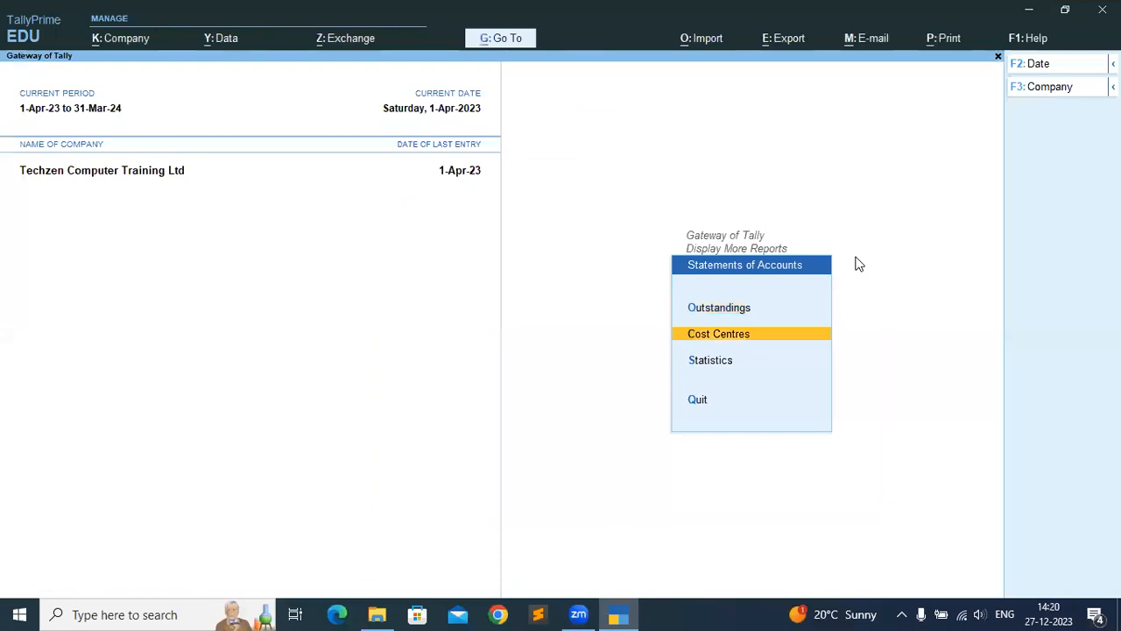
pyautogui.press('Return')
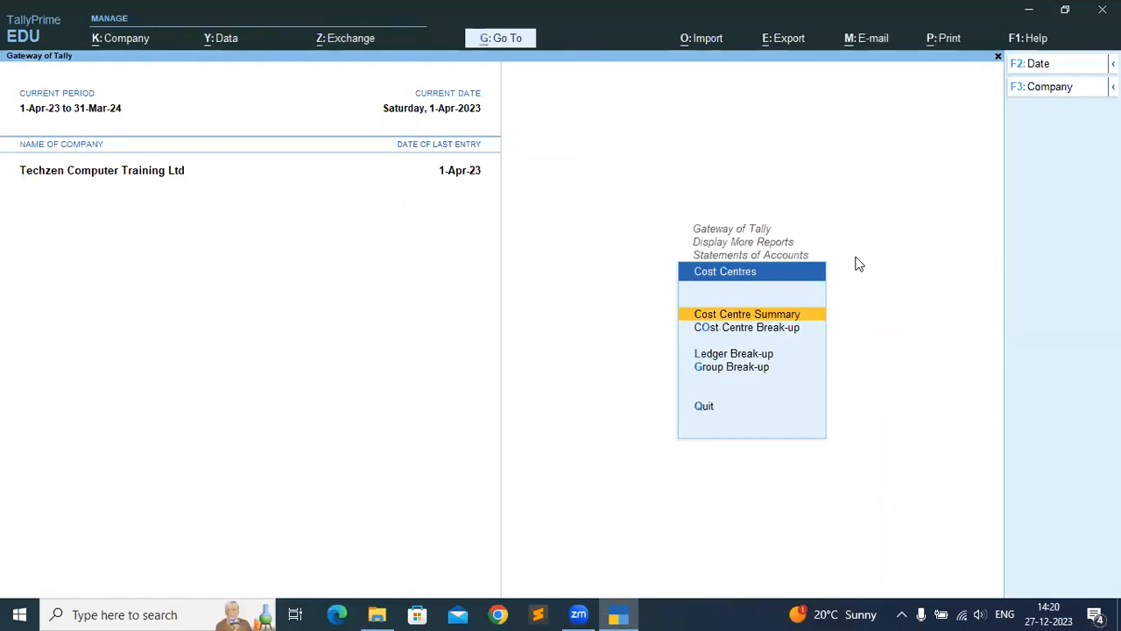
# Open the Cost Centre Summary and view the breakdown of the Salary cost centre.
pyautogui.press('Down')
pyautogui.press('Down')
pyautogui.press('Up')
pyautogui.press('Up')
pyautogui.press('Return')
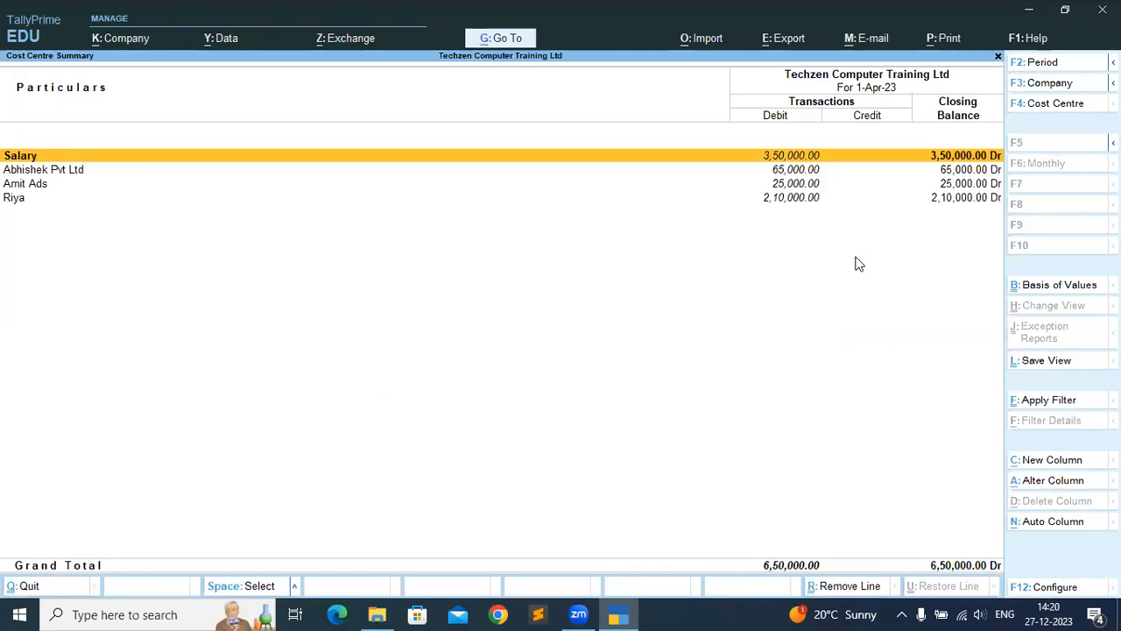
pyautogui.press('Return')
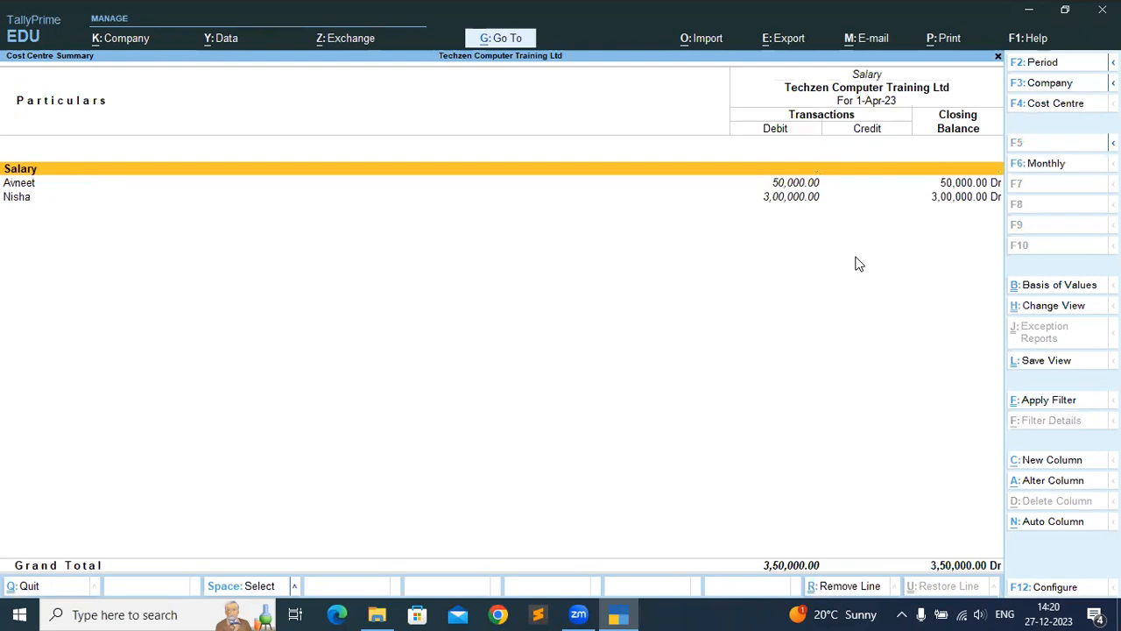
pyautogui.press('Escape')
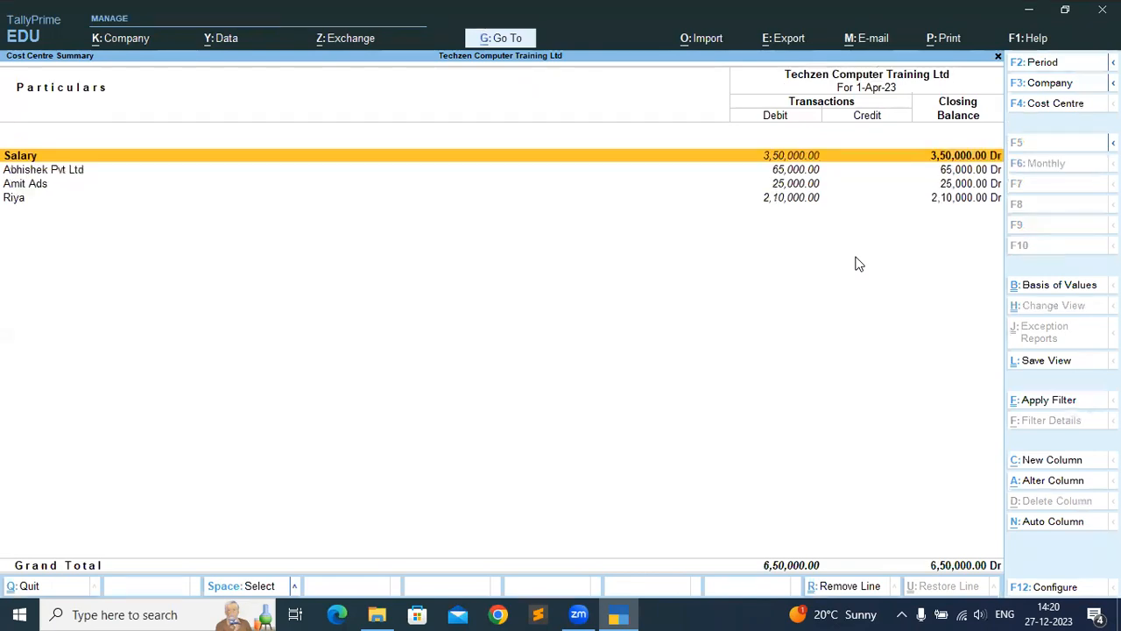
# Review the other cost centres in the Cost Centre Summary and close the report.
pyautogui.press('Down')
pyautogui.press('Down')
pyautogui.press('Down')
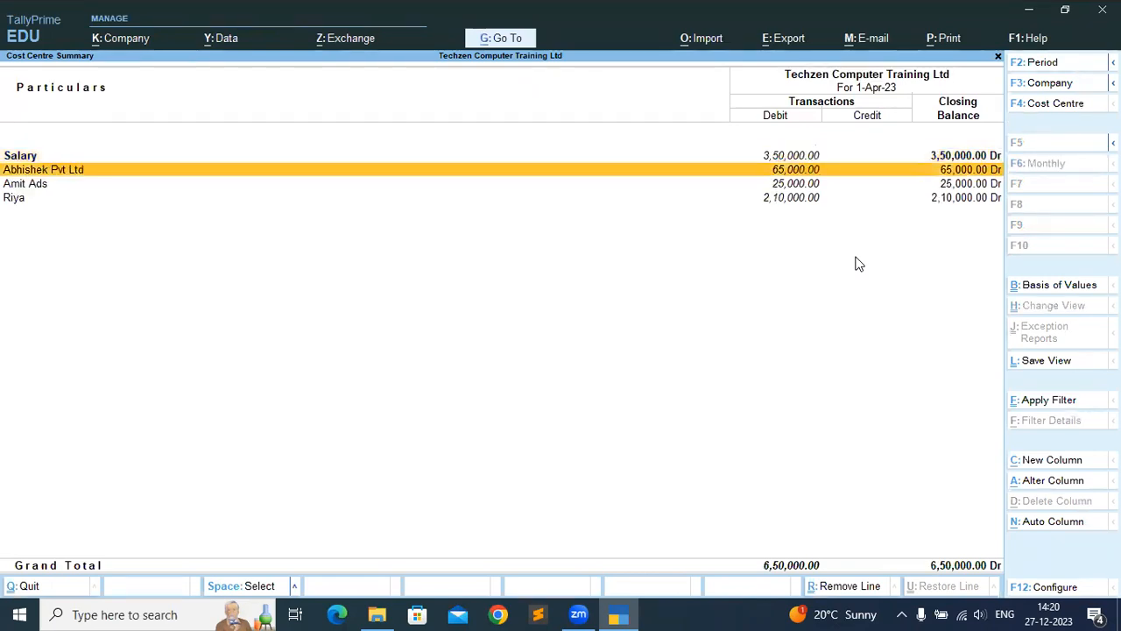
pyautogui.press('Up')
pyautogui.press('Up')
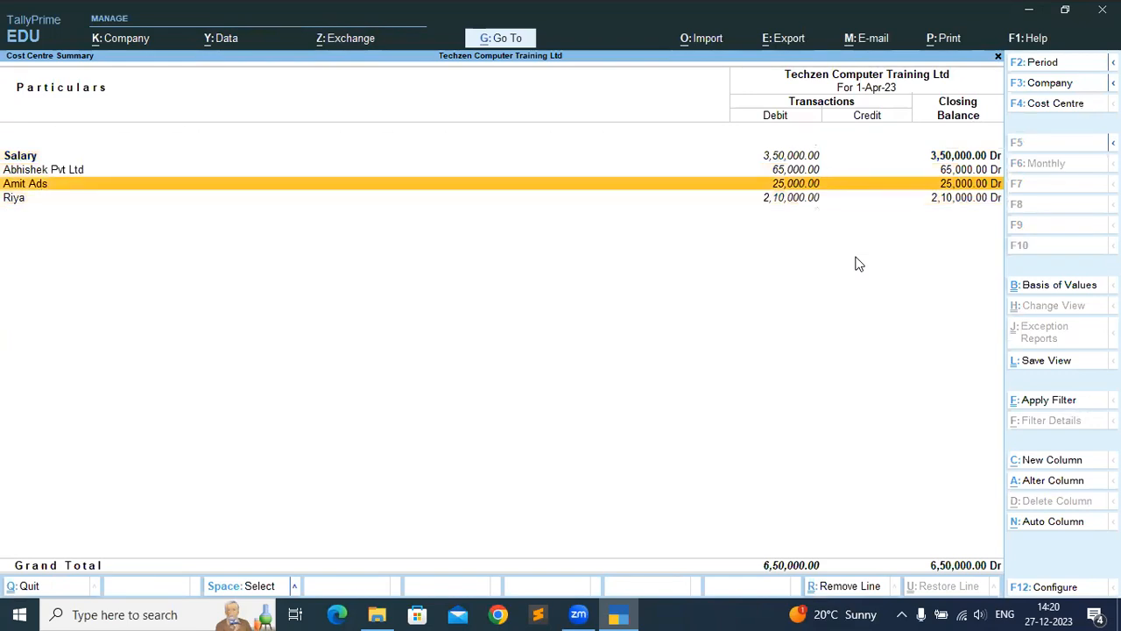
pyautogui.press('Down')
pyautogui.press('Down')
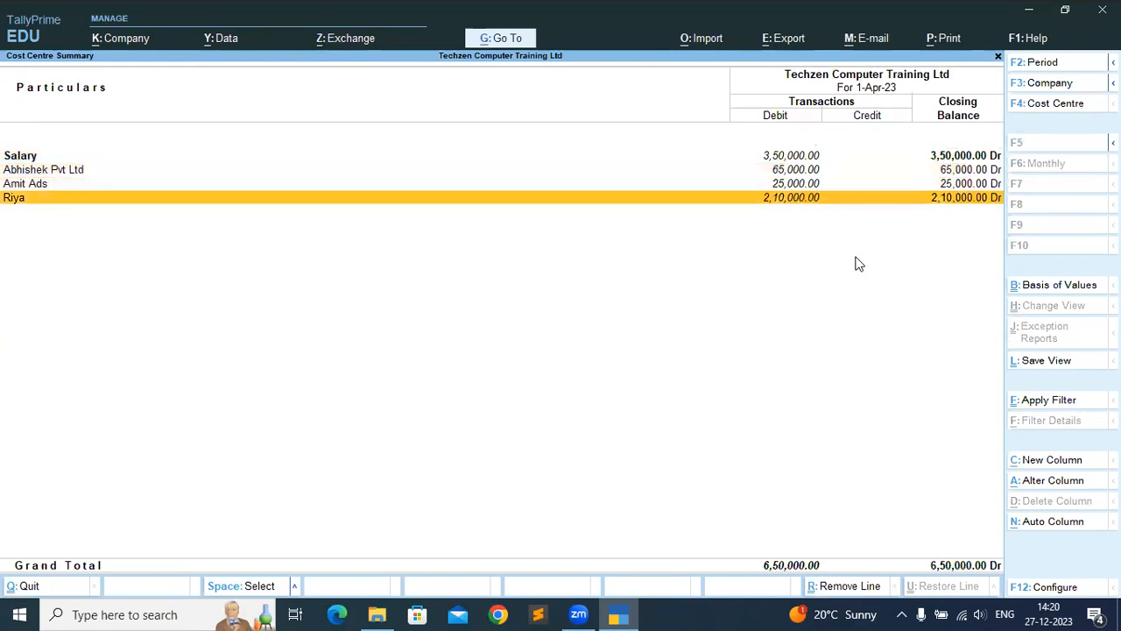
pyautogui.press('Escape')
# View the Cost Centre Break-up for Abhishek Pvt Ltd and for Amit Ads.
pyautogui.press('Down')
pyautogui.press('Return')
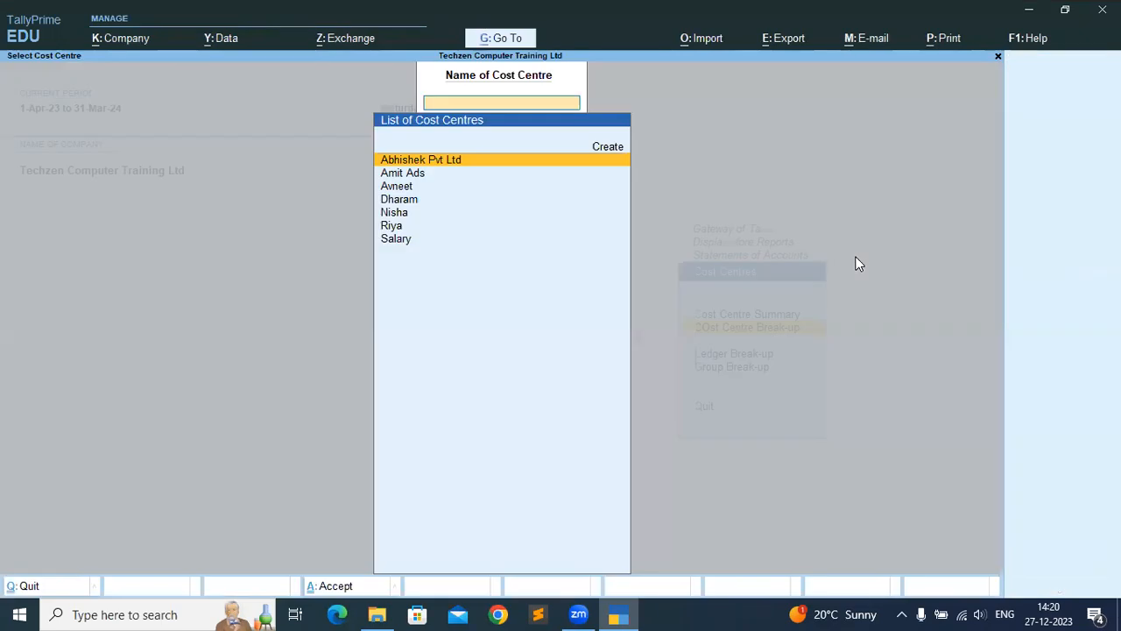
pyautogui.press('Return')
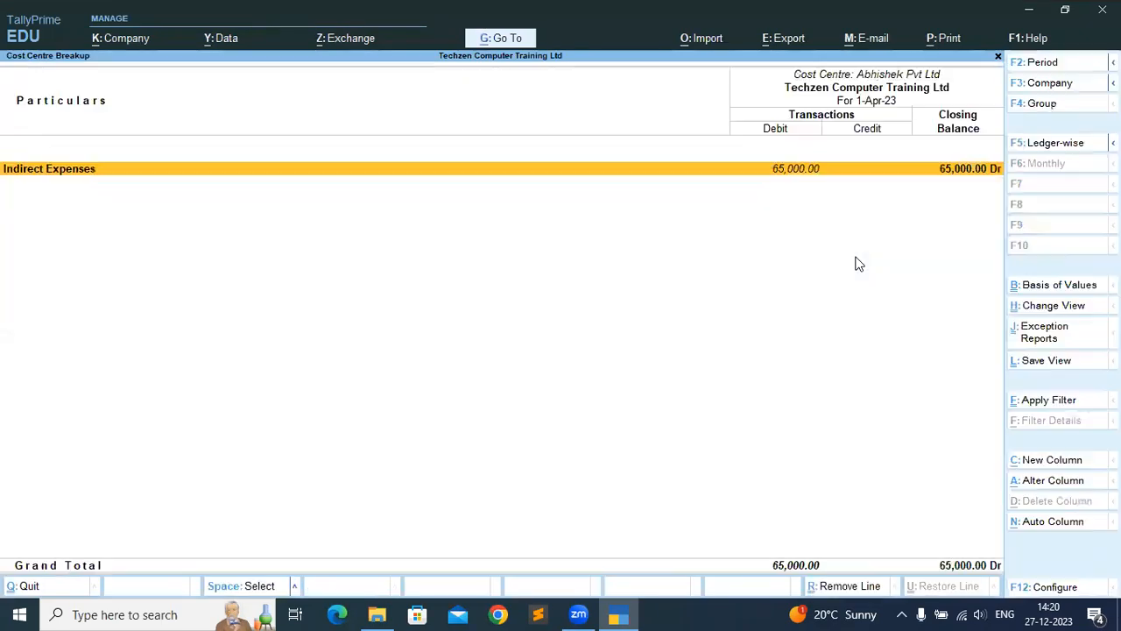
pyautogui.press('Escape')
pyautogui.press('Down')
pyautogui.press('Return')
pyautogui.press('Escape')
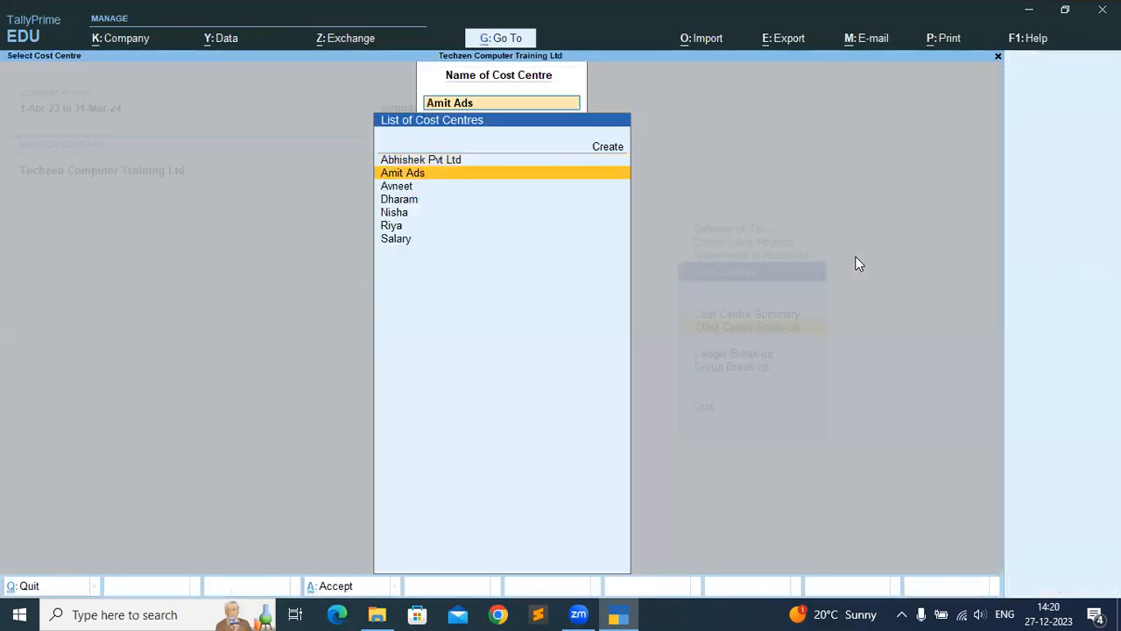
pyautogui.press('Return')
pyautogui.press('Escape')
pyautogui.press('BackSpace')
pyautogui.press('Escape')
# Open the cost centre Group Break-up for the Indirect Expenses group.
pyautogui.press('Down')
pyautogui.press('Down')
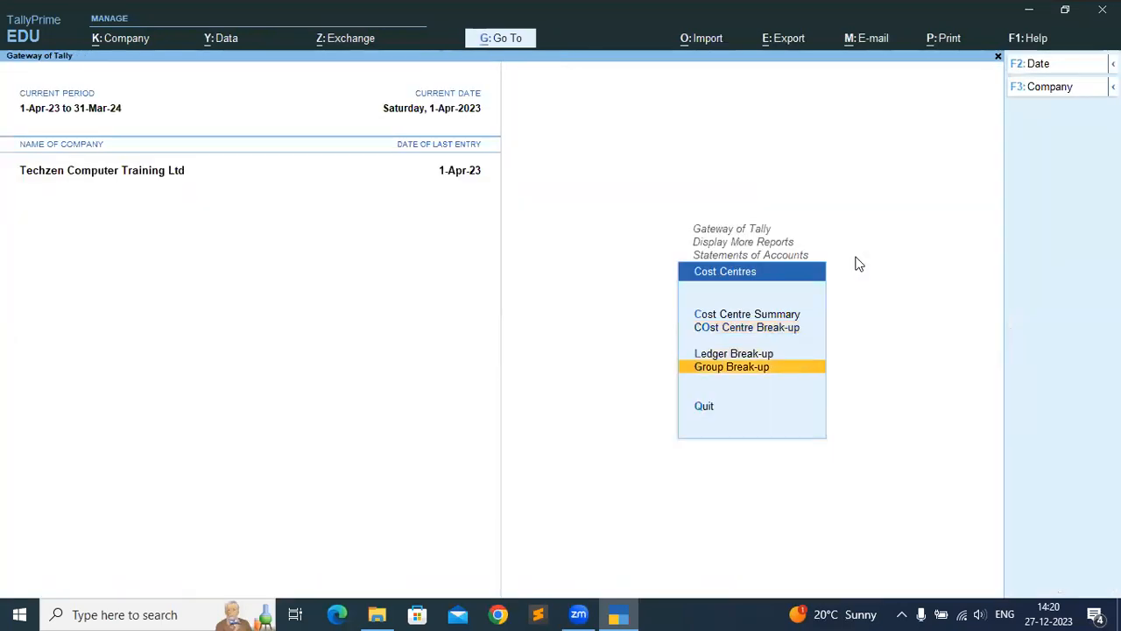
pyautogui.press('Return')
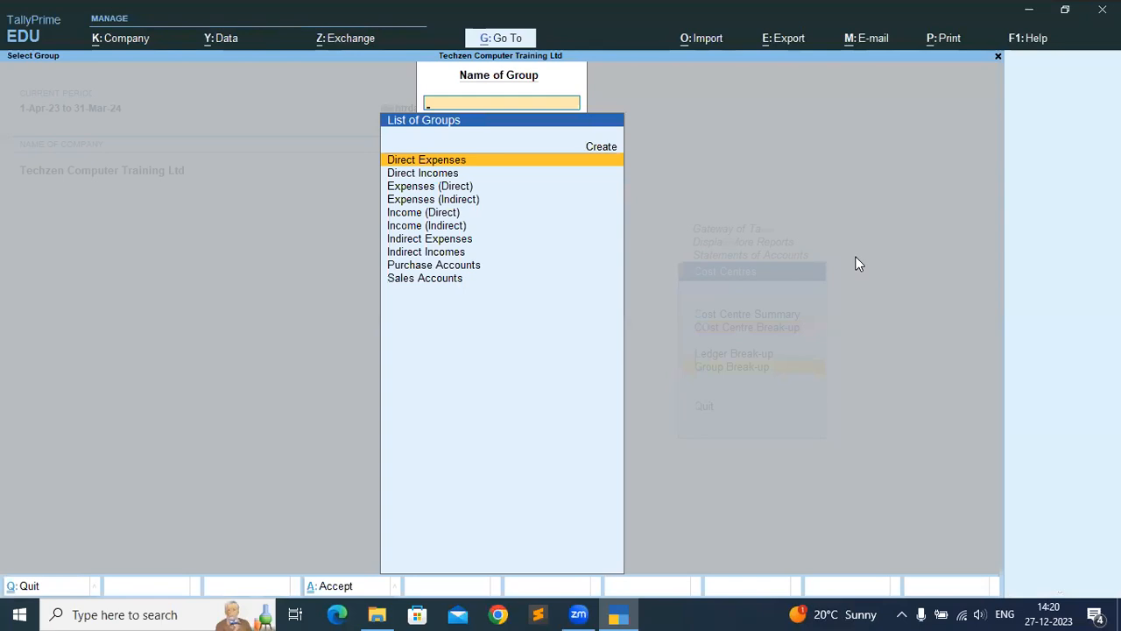
pyautogui.write('In')
pyautogui.press('Down')
pyautogui.press('Down')
pyautogui.press('Down')
pyautogui.press('Down')
pyautogui.press('Down')
pyautogui.press('Up')
pyautogui.press('Return')
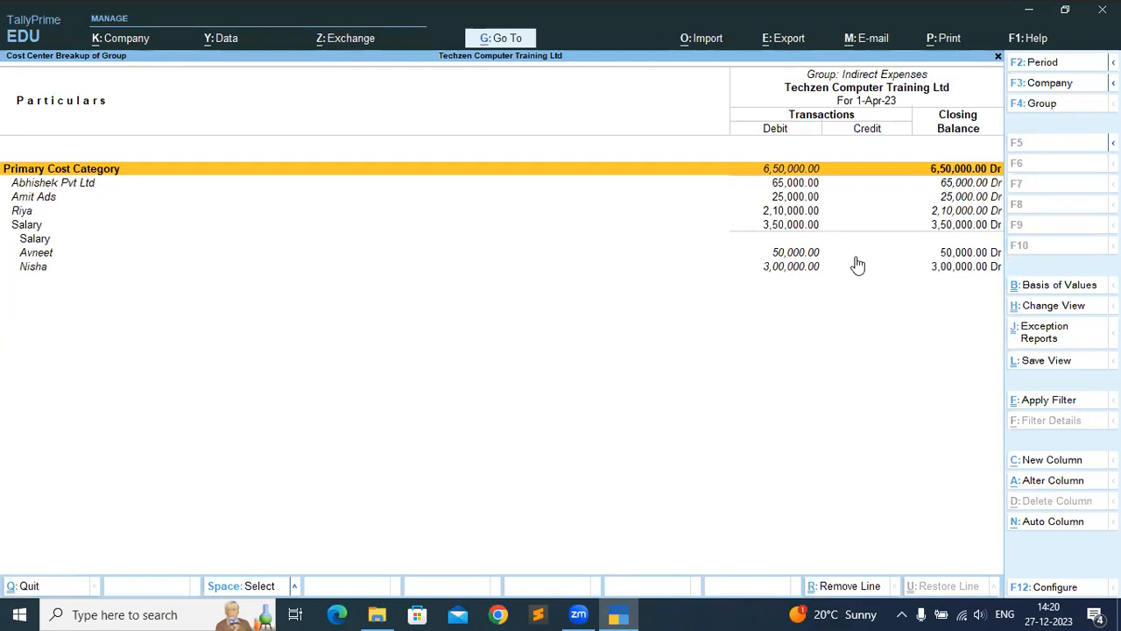
# Examine the cost centre amounts listed under Indirect Expenses and return to the cost centre reports.
pyautogui.press('Down')
pyautogui.press('Down')
pyautogui.press('Down')
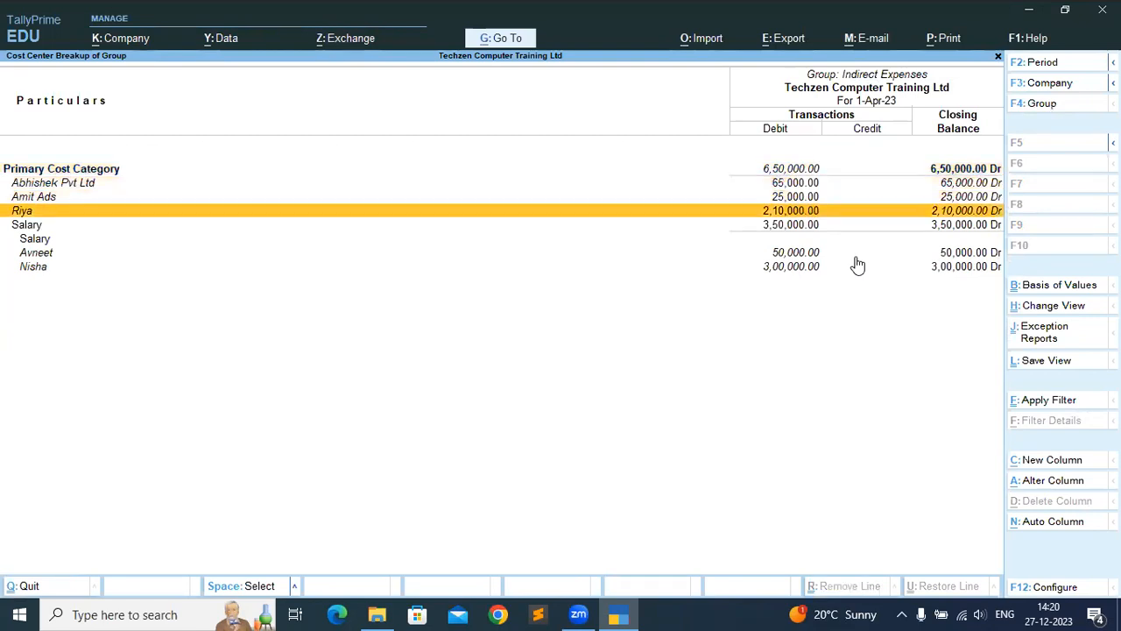
pyautogui.press('Down')
pyautogui.press('Down')
pyautogui.press('Down')
pyautogui.press('Down')
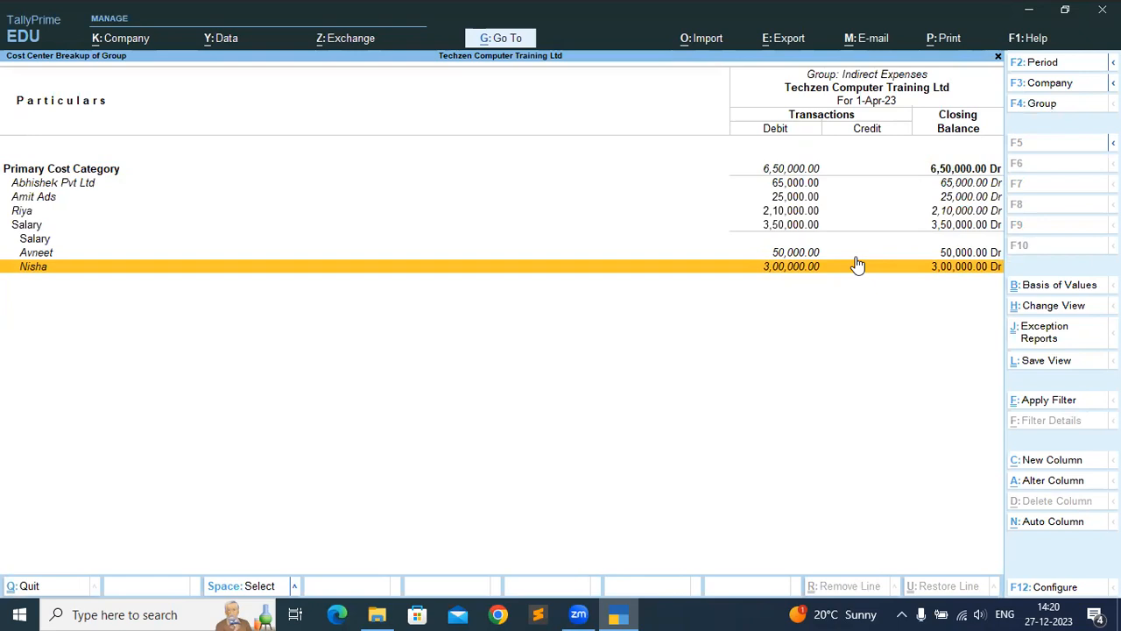
pyautogui.press('Escape')
pyautogui.press('Escape')
pyautogui.press('Escape')
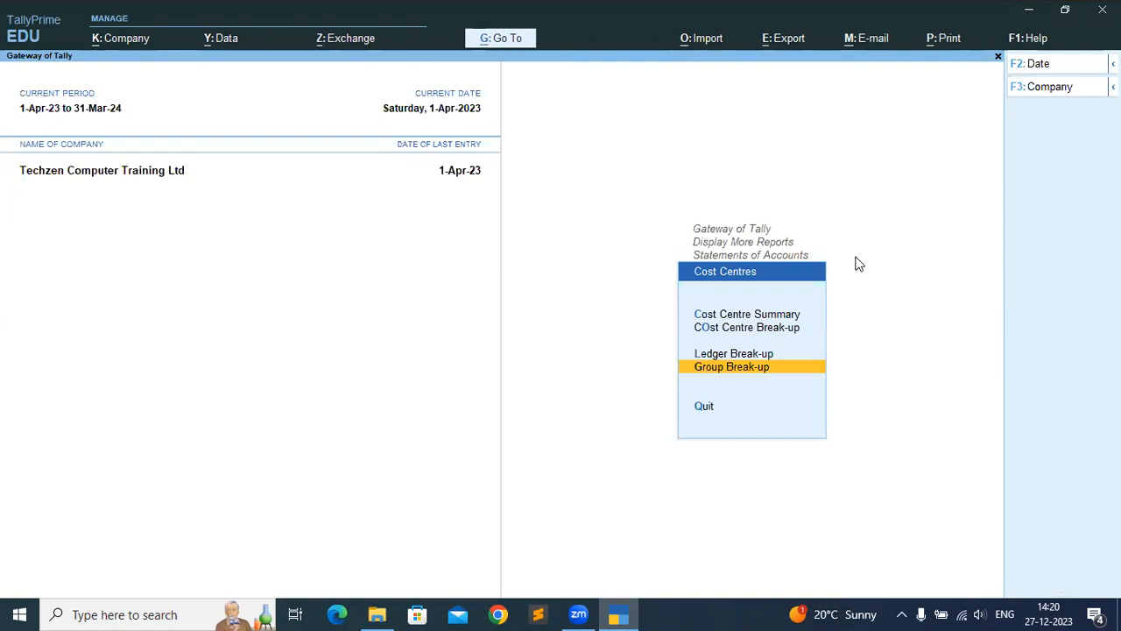
# Set Enable Interest Calculation to Yes in the company features.
pyautogui.press('F11')
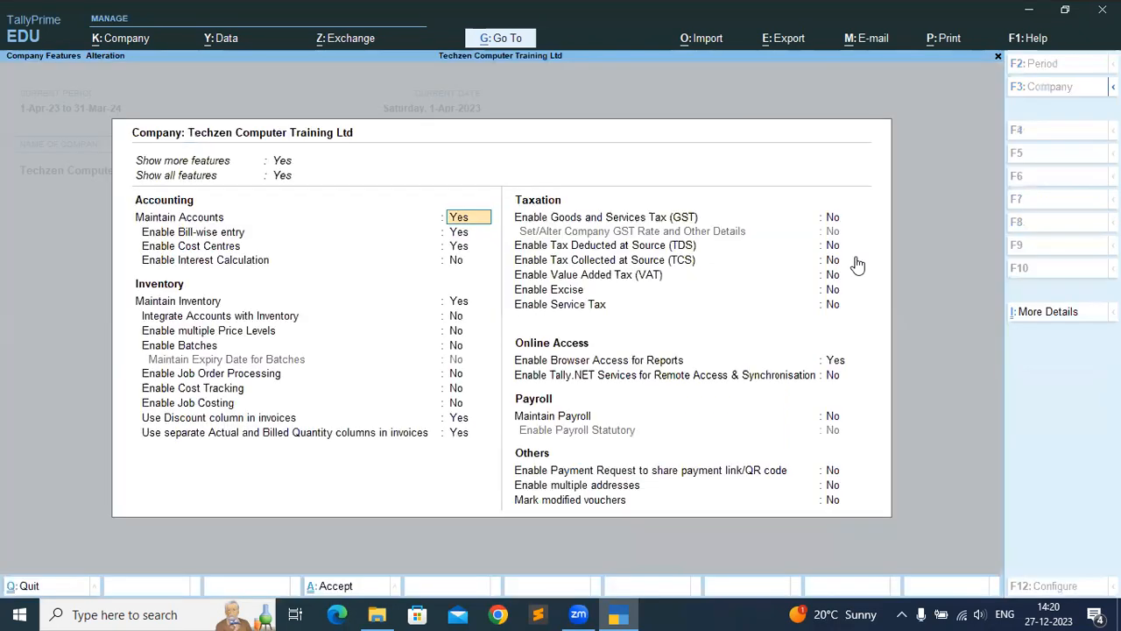
pyautogui.press('Return')
pyautogui.press('Return')
pyautogui.press('Return')
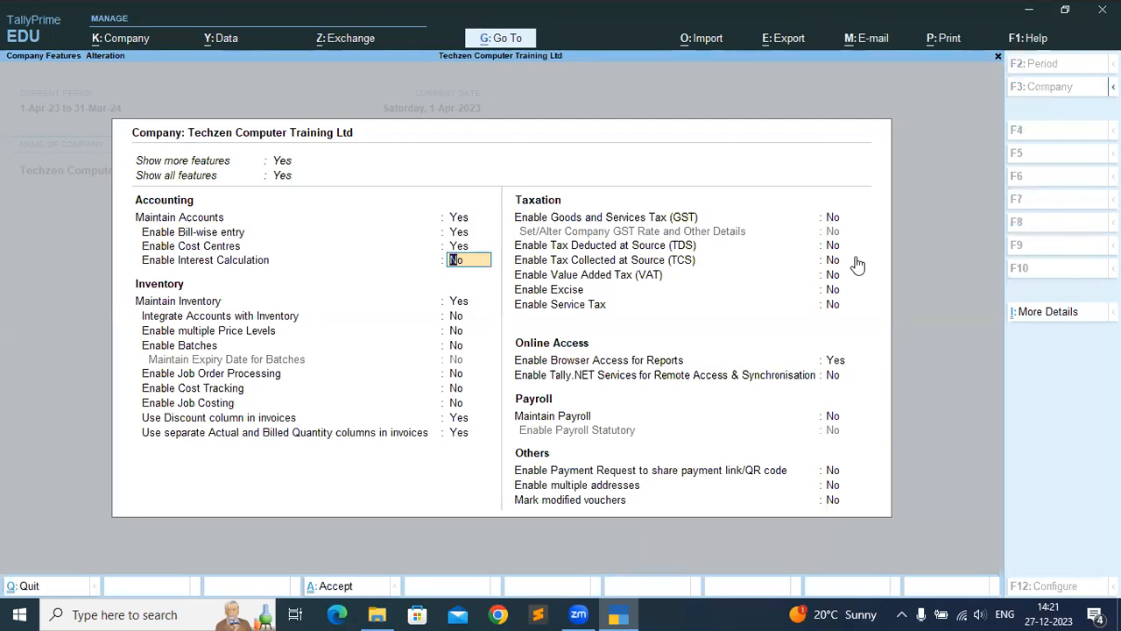
pyautogui.write('yes')
pyautogui.press('Return')
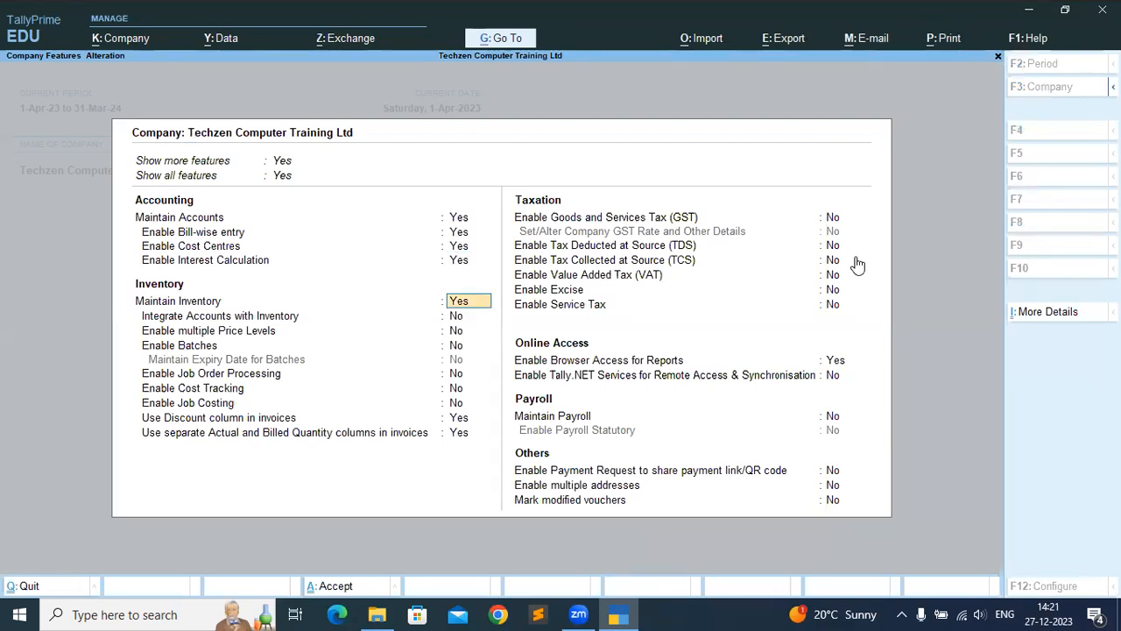
# Keep the remaining company features as they are, save them and return to the Gateway of Tally.
pyautogui.press('Return')
pyautogui.press('Return')
pyautogui.press('Return')
pyautogui.press('Return')
pyautogui.press('Return')
pyautogui.press('Return')
pyautogui.press('Return')
pyautogui.press('Return')
pyautogui.press('Return')
pyautogui.press('Return')
pyautogui.press('Return')
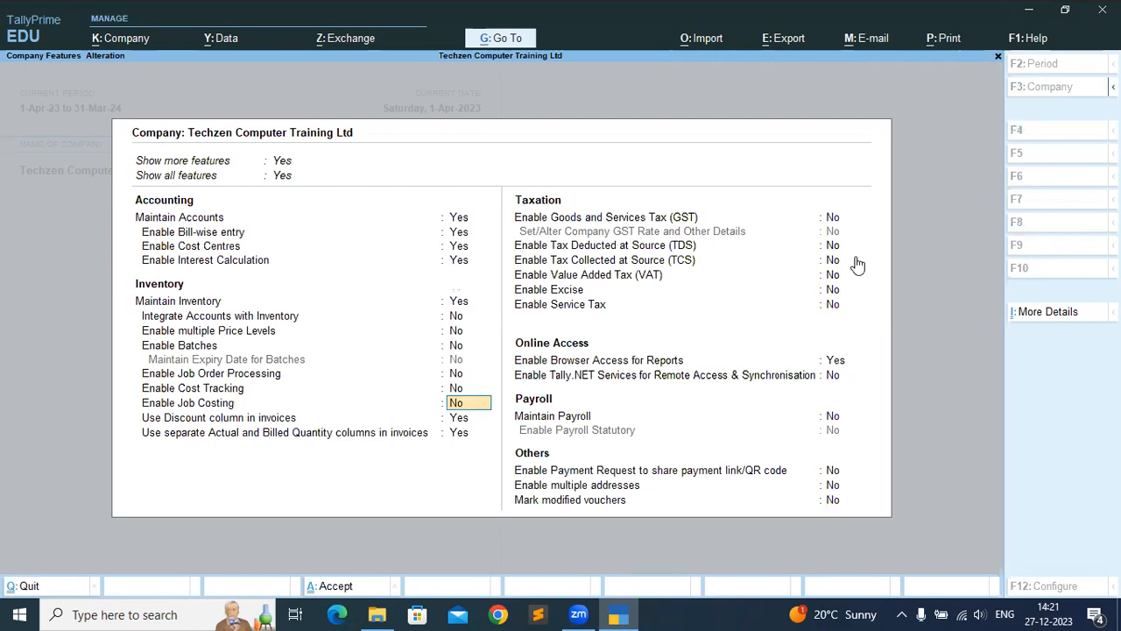
pyautogui.press('Return')
pyautogui.press('Return')
pyautogui.press('Return')
pyautogui.press('Return')
pyautogui.press('Return')
pyautogui.press('Return')
pyautogui.press('Return')
pyautogui.press('Return')
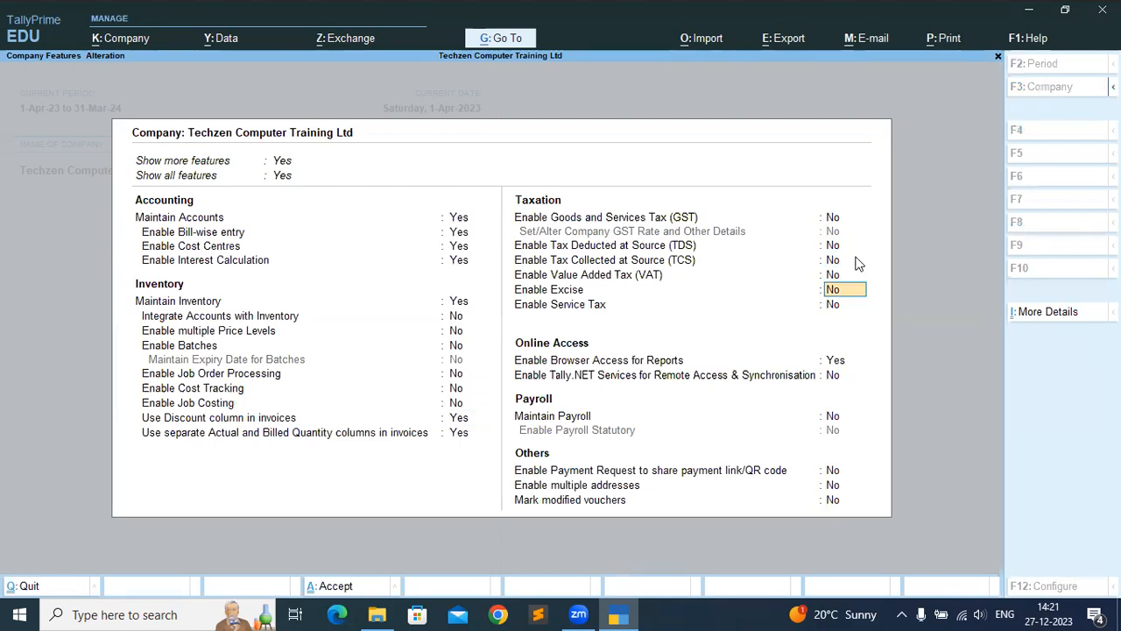
pyautogui.press('Return')
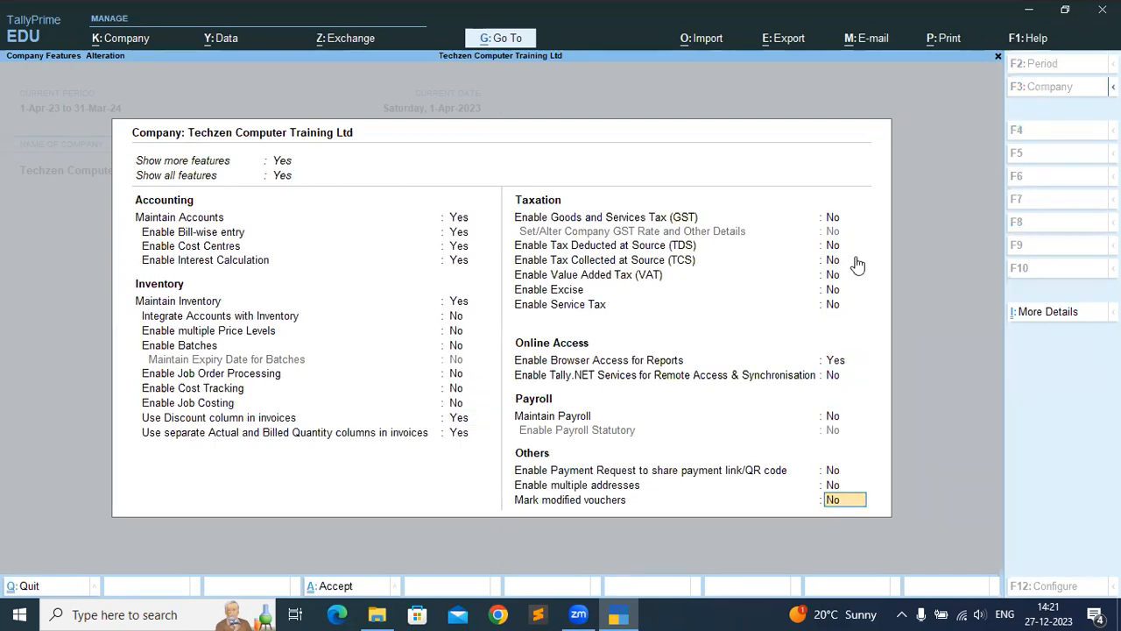
pyautogui.press('Return')
pyautogui.press('Return')
pyautogui.press('Escape')
pyautogui.press('Escape')
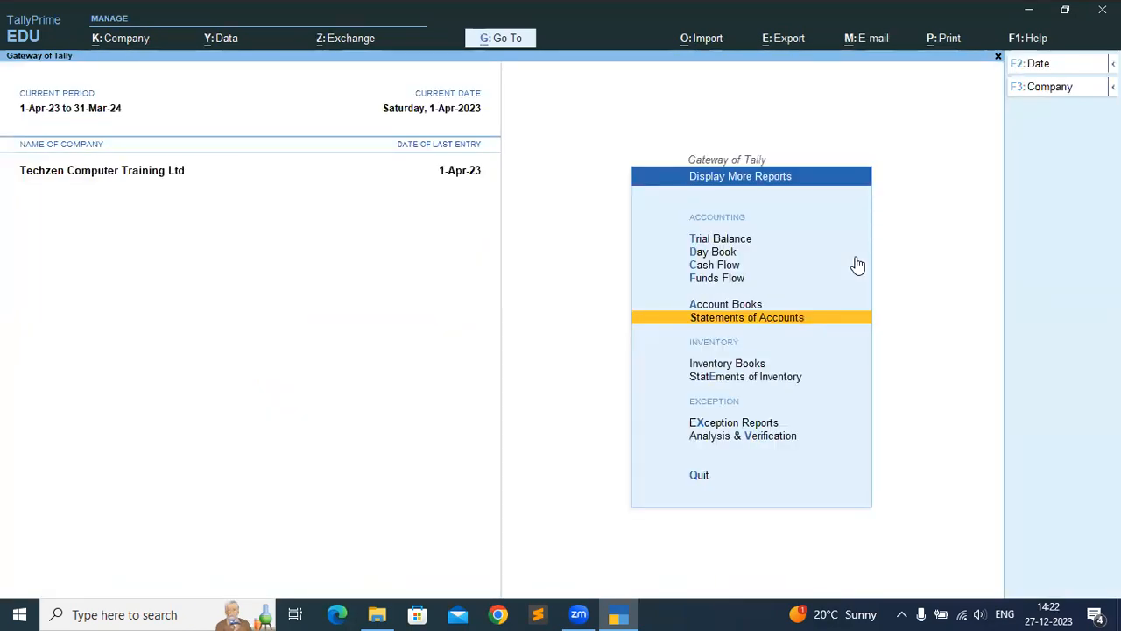
pyautogui.press('Escape')
# Start a new ledger in the supplier's name under Sundry Creditors with interest calculation activated.
pyautogui.press('Up')
pyautogui.press('Up')
pyautogui.press('Up')
pyautogui.press('Up')
pyautogui.press('Up')
pyautogui.press('Up')
pyautogui.press('Up')
pyautogui.press('Up')
pyautogui.press('Up')
pyautogui.press('Up')
pyautogui.press('Return')
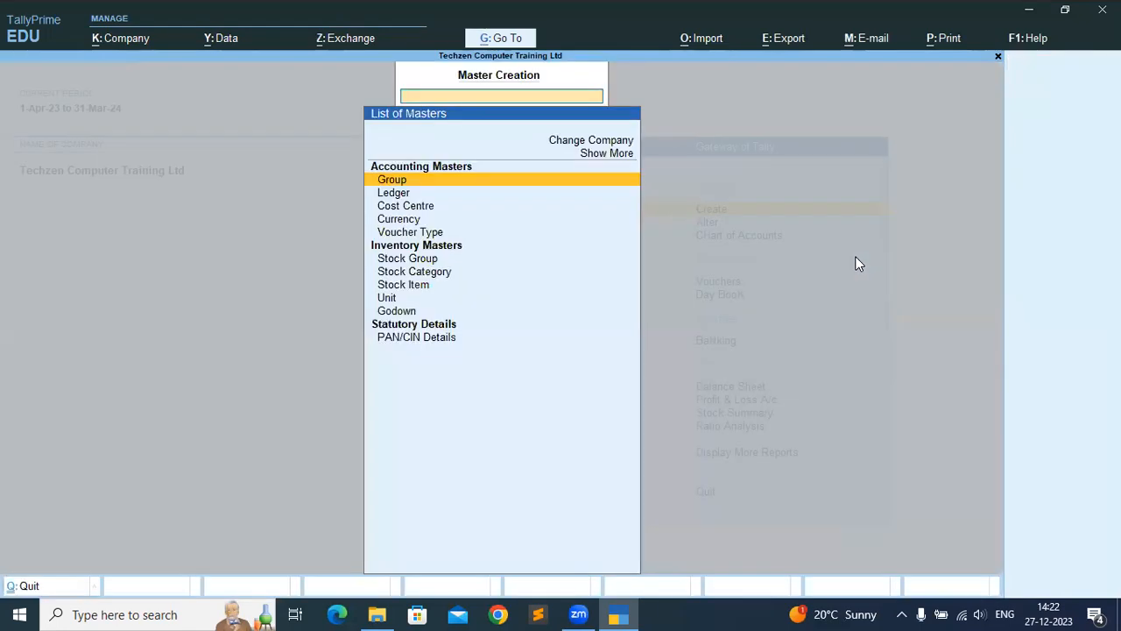
pyautogui.press('Down')
pyautogui.press('Return')
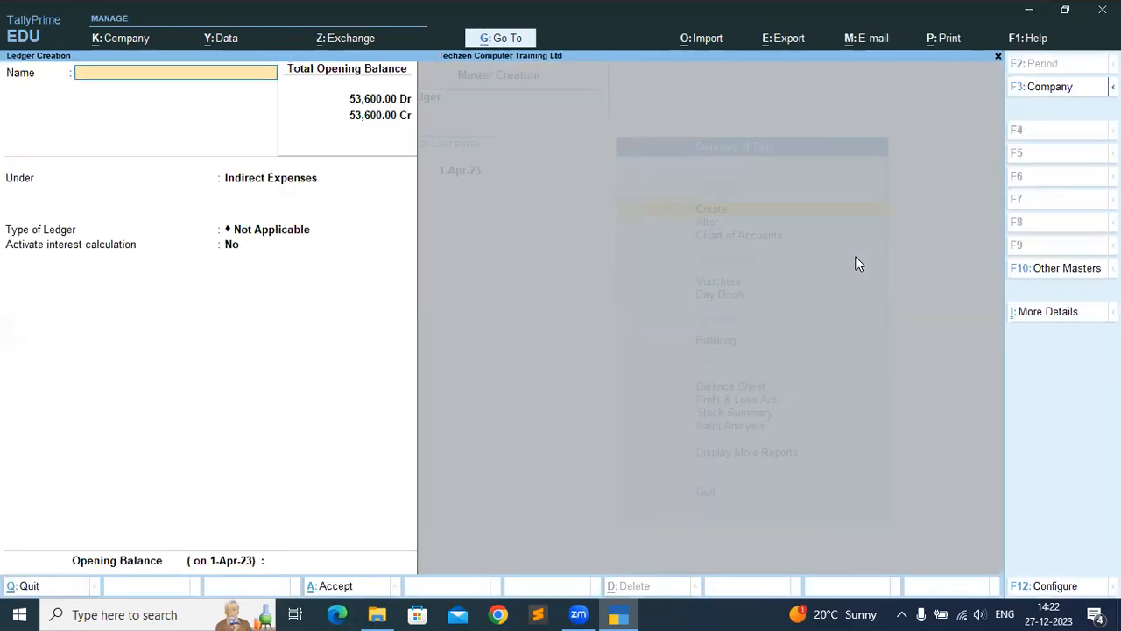
pyautogui.write('Amit')
pyautogui.press('Return')
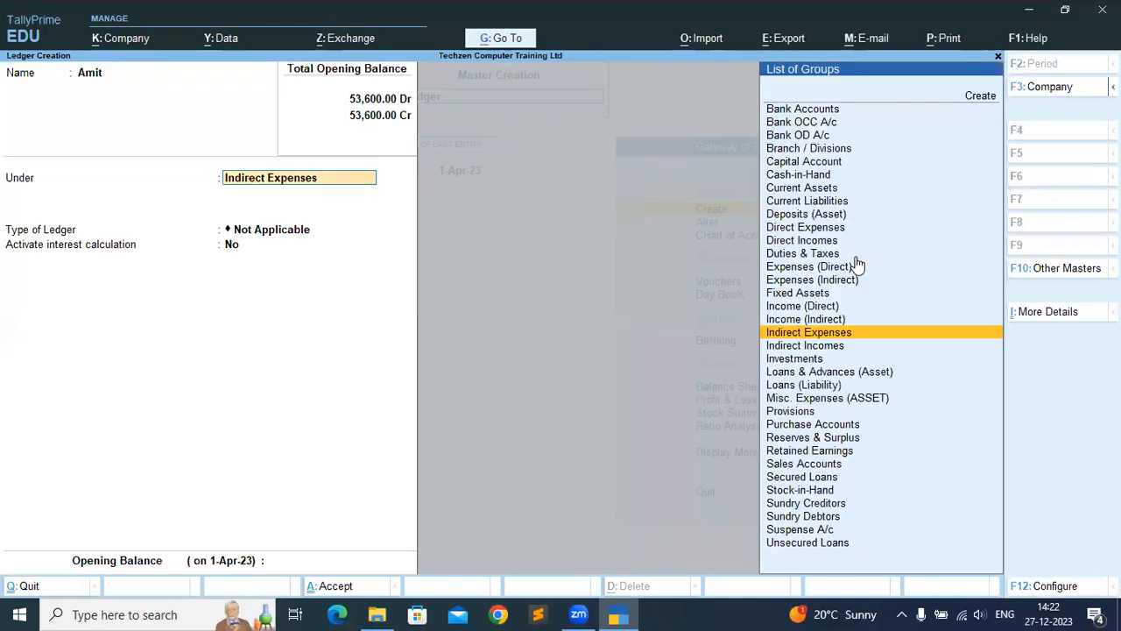
pyautogui.write('sund')
pyautogui.press('Return')
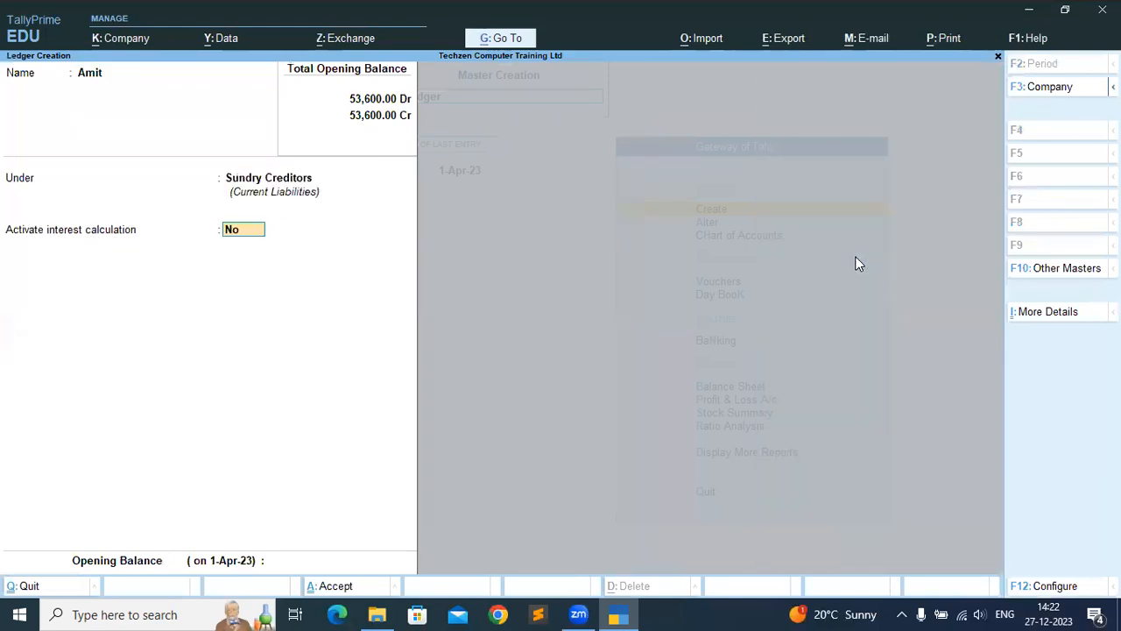
pyautogui.write('yes')
pyautogui.press('Return')
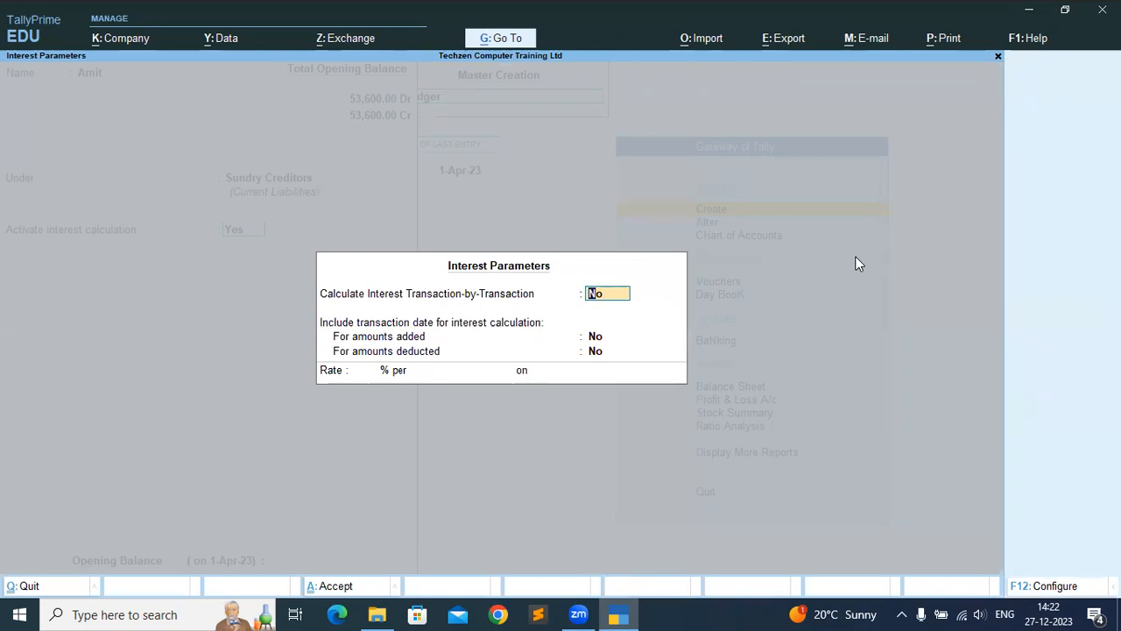
# Set the supplier's interest to transaction-by-transaction at 5% per 30-Day Month on All Balances, and save the ledger.
pyautogui.write('yes')
pyautogui.press('Return')
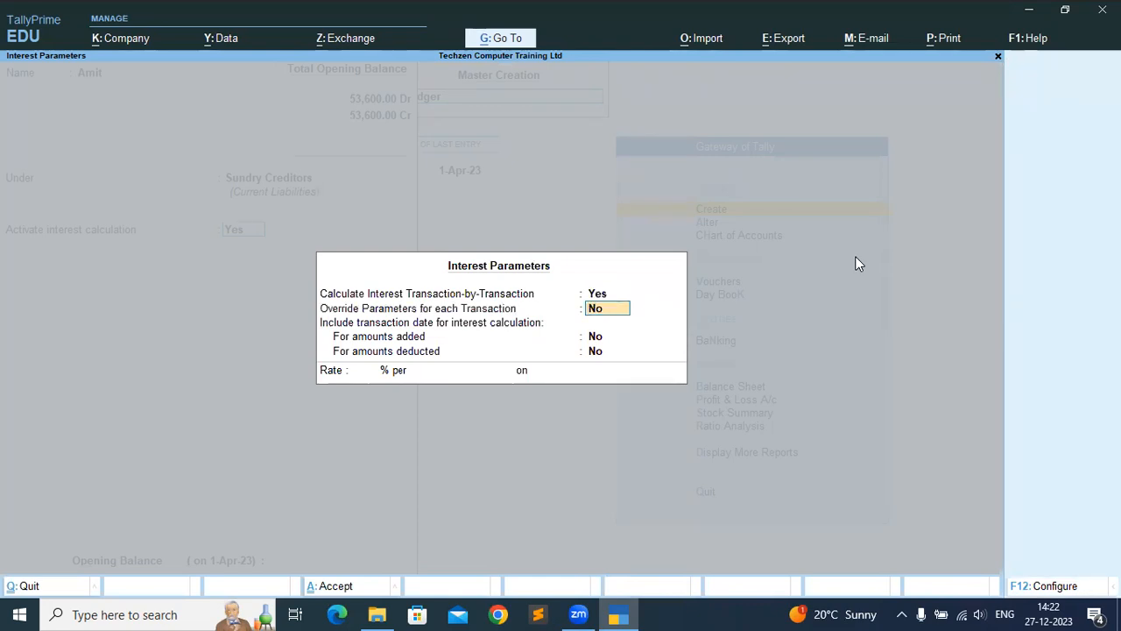
pyautogui.press('Return')
pyautogui.press('Return')
pyautogui.press('Return')
pyautogui.write('5')
pyautogui.press('Return')
pyautogui.press('Return')
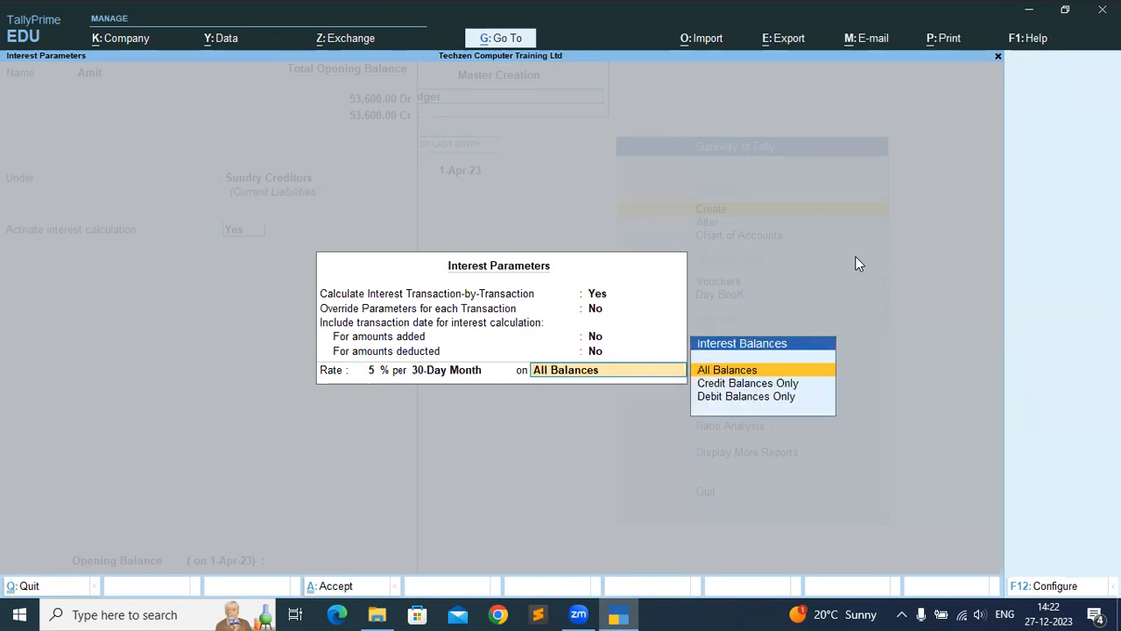
pyautogui.press('Return')
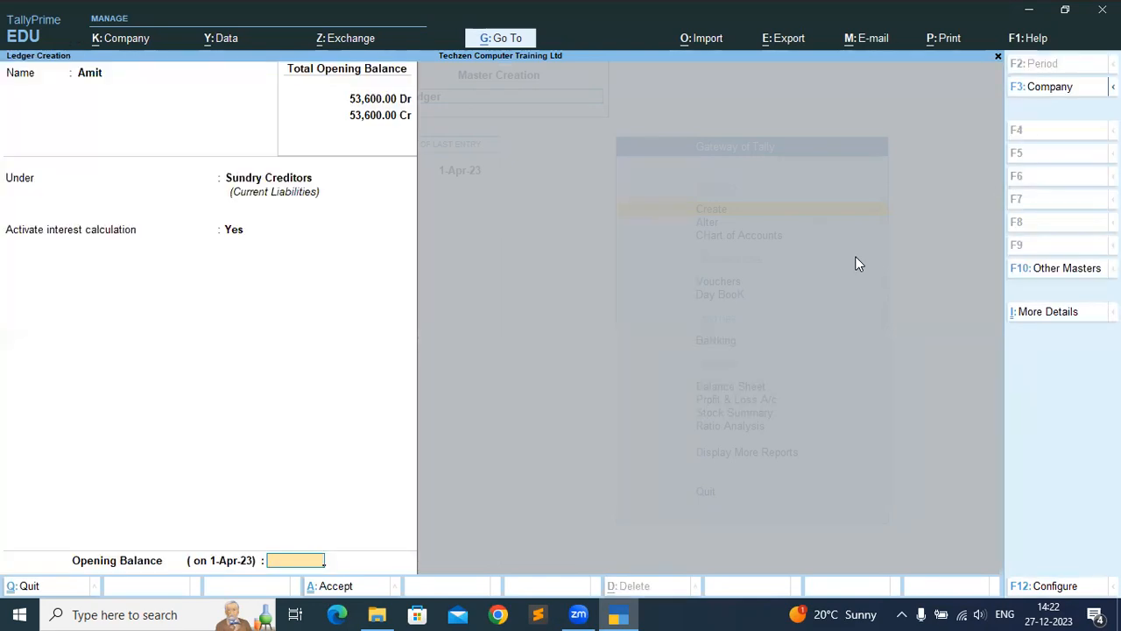
pyautogui.press('Return')
pyautogui.press('Return')
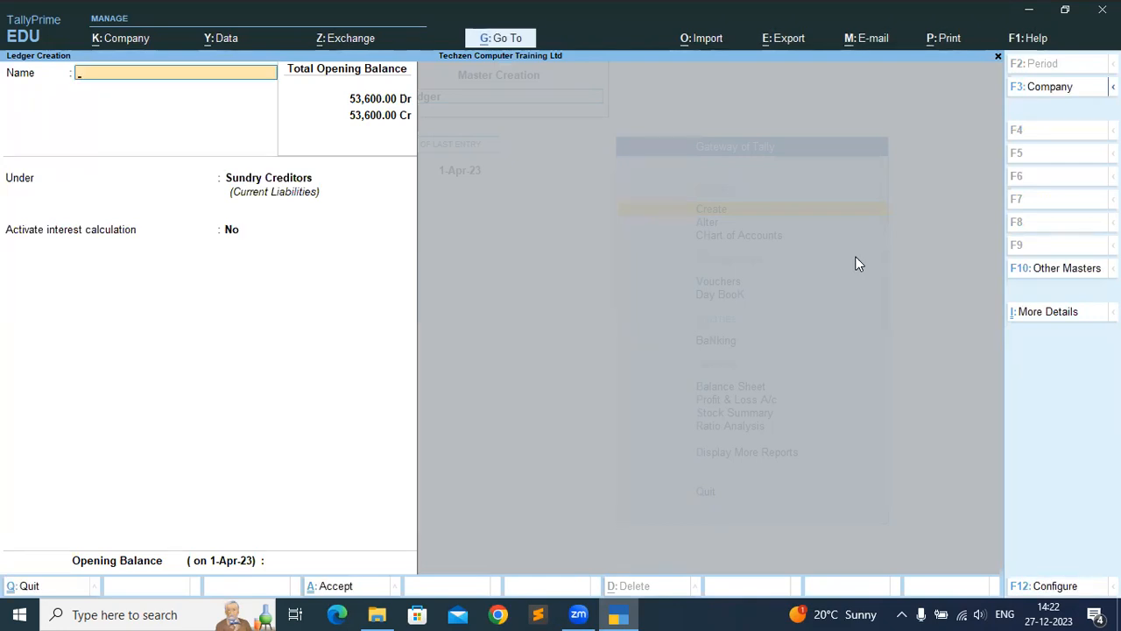
# Start a second ledger in the customer's name under Sundry Debtors with interest calculation activated.
pyautogui.write('Nisha')
pyautogui.press('Return')
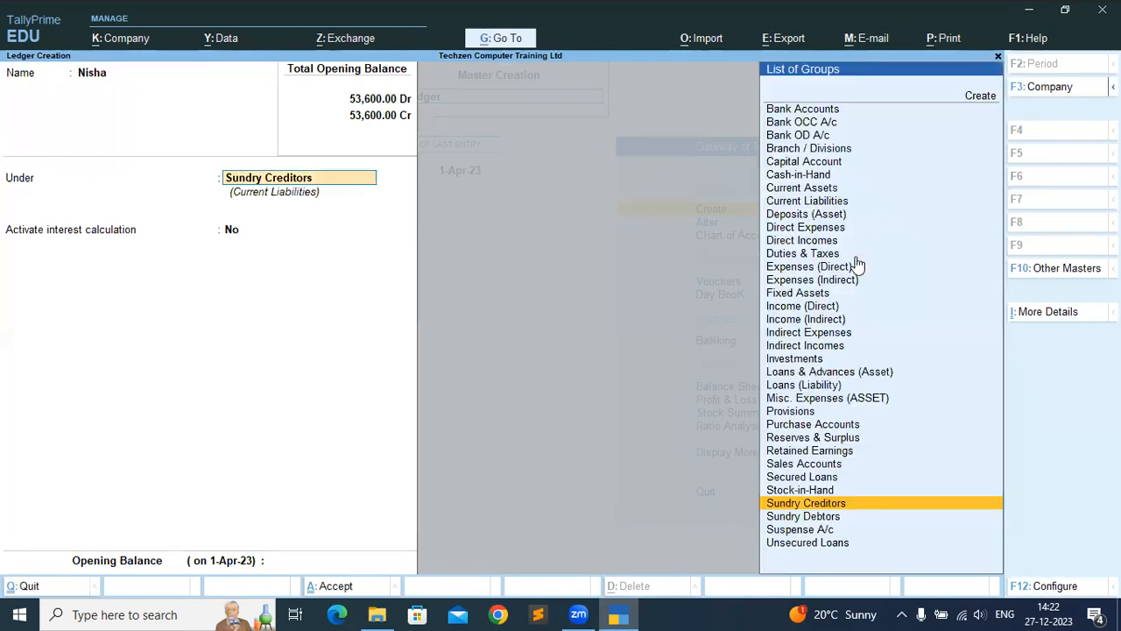
pyautogui.write('sund')
pyautogui.press('Down')
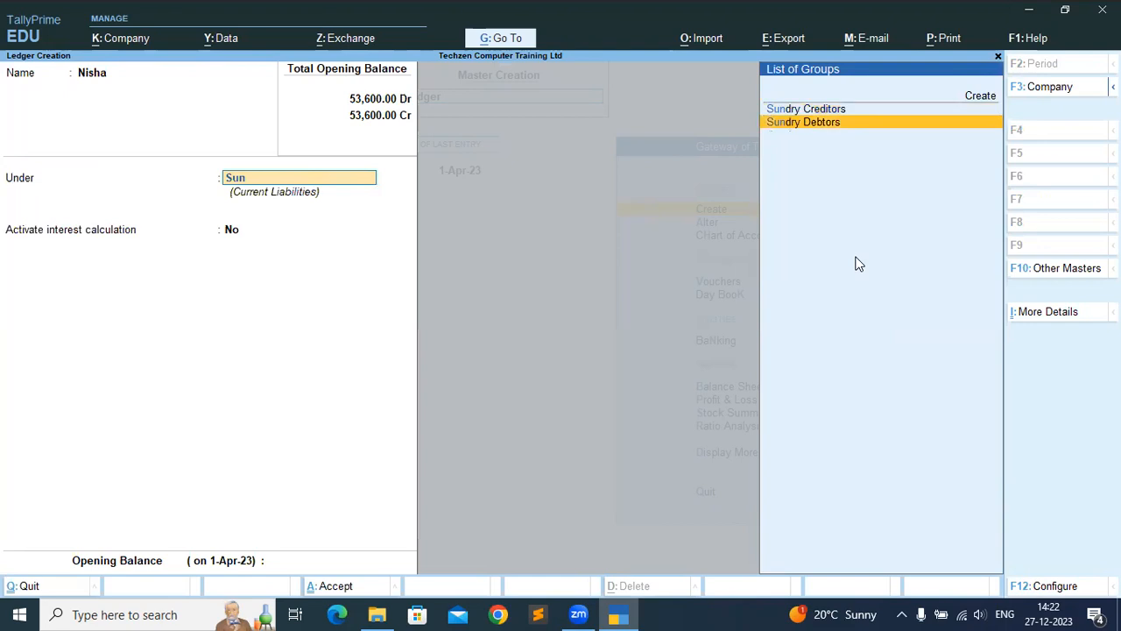
pyautogui.press('Return')
pyautogui.write('yes')
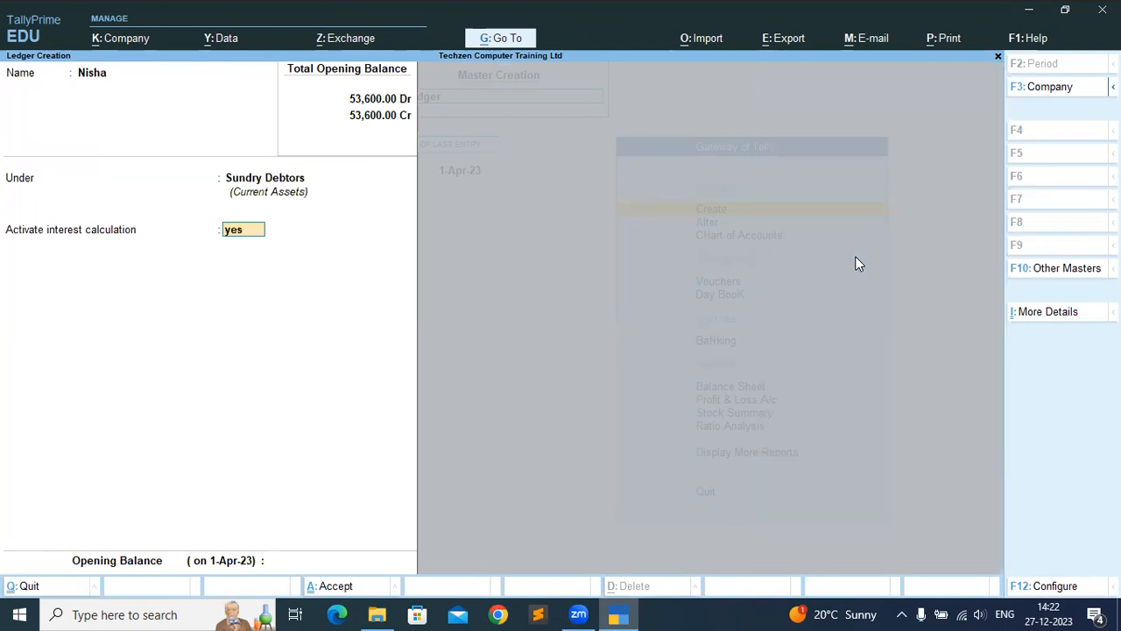
pyautogui.press('Return')
# Set the customer's interest to transaction-by-transaction at 6% per 30-Day Month on All Balances, save the ledger and leave ledger creation.
pyautogui.press('Return')
pyautogui.press('Up')
pyautogui.write('yes')
pyautogui.press('Return')
pyautogui.press('Return')
pyautogui.press('Return')
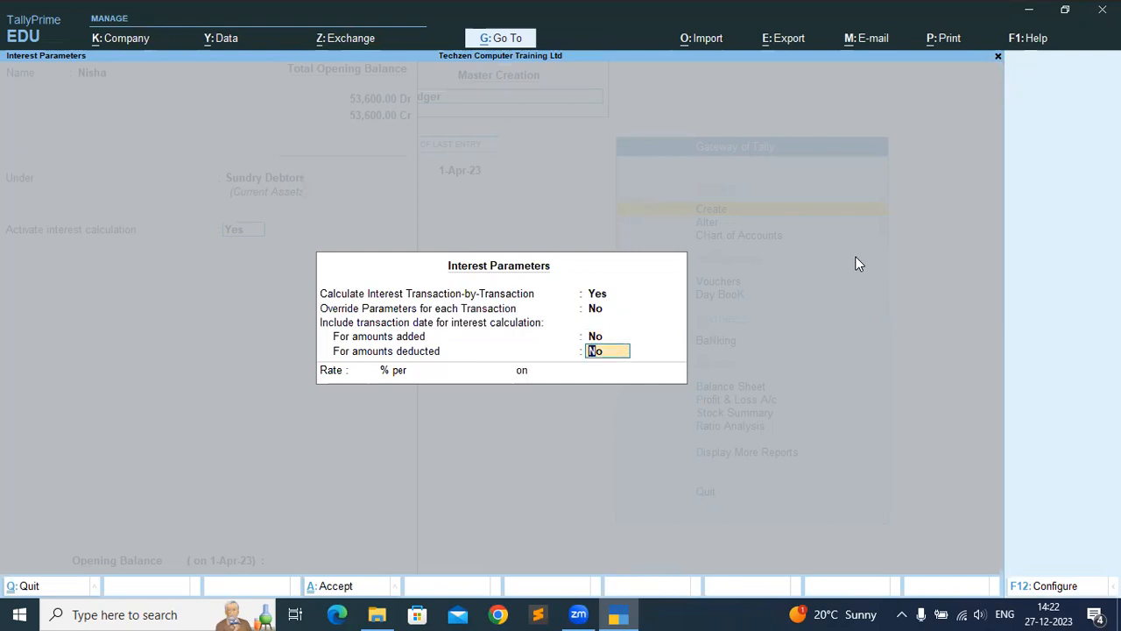
pyautogui.press('Return')
pyautogui.write('6')
pyautogui.press('Return')
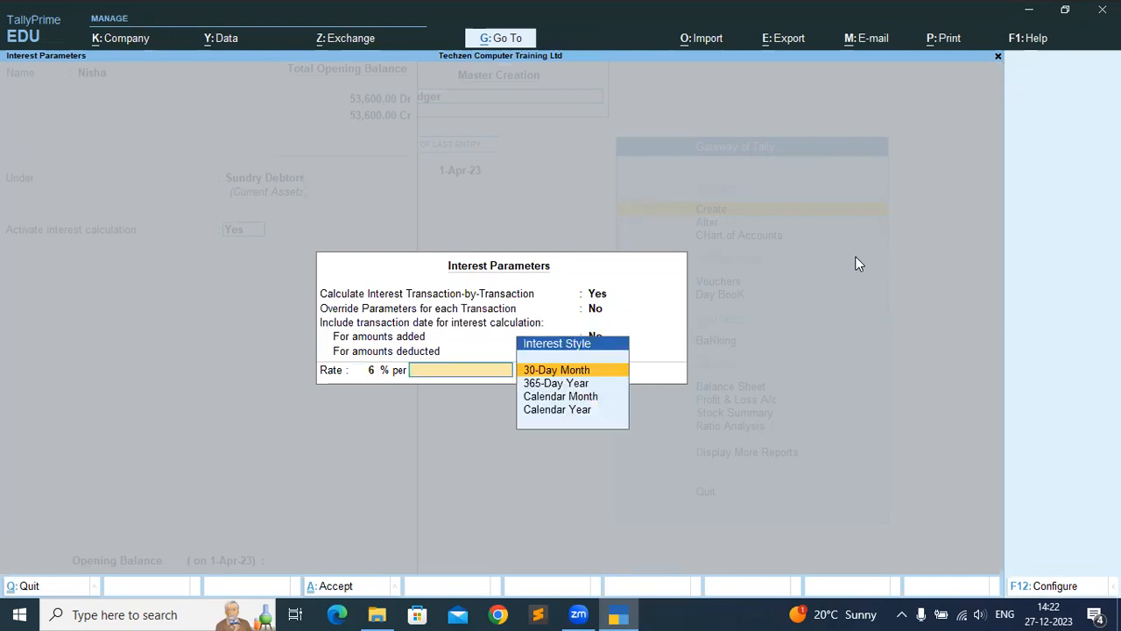
pyautogui.press('Return')
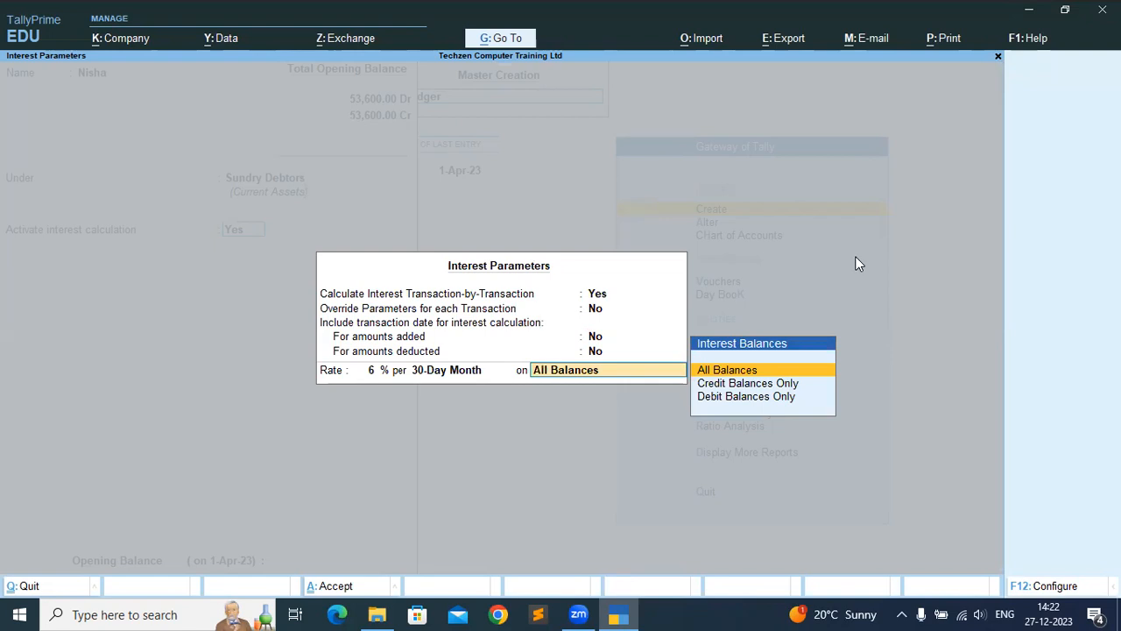
pyautogui.press('Return')
pyautogui.press('Return')
pyautogui.press('Return')
pyautogui.press('Escape')
pyautogui.press('Escape')
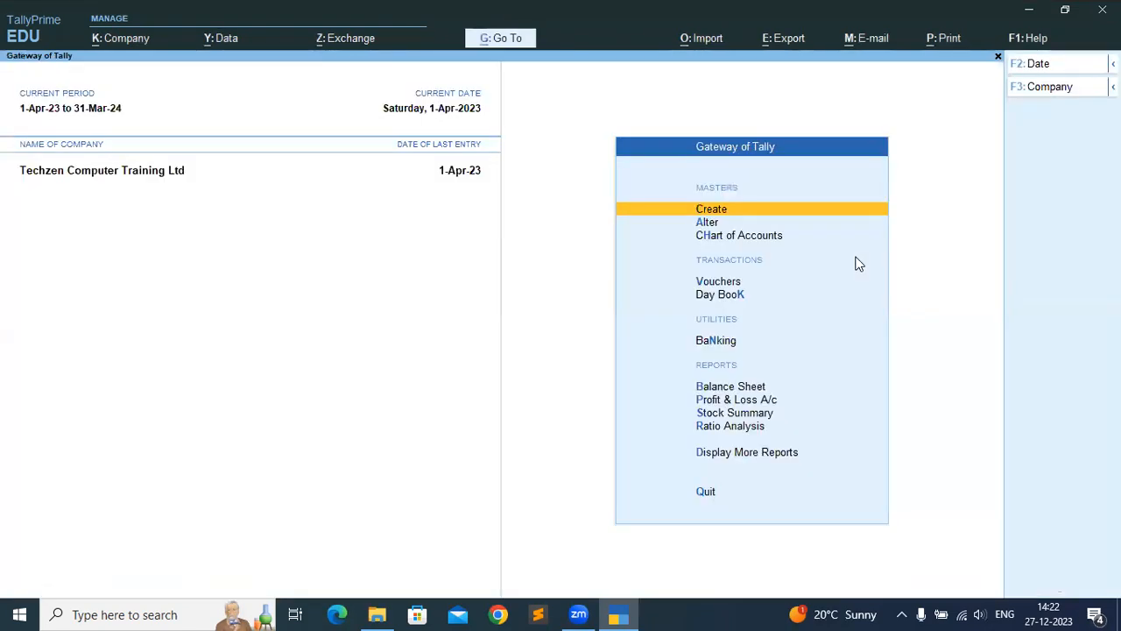
# Start a purchase voucher without a supplier invoice number and choose the new supplier ledger as the party account.
pyautogui.press('Down')
pyautogui.press('Down')
pyautogui.press('Down')
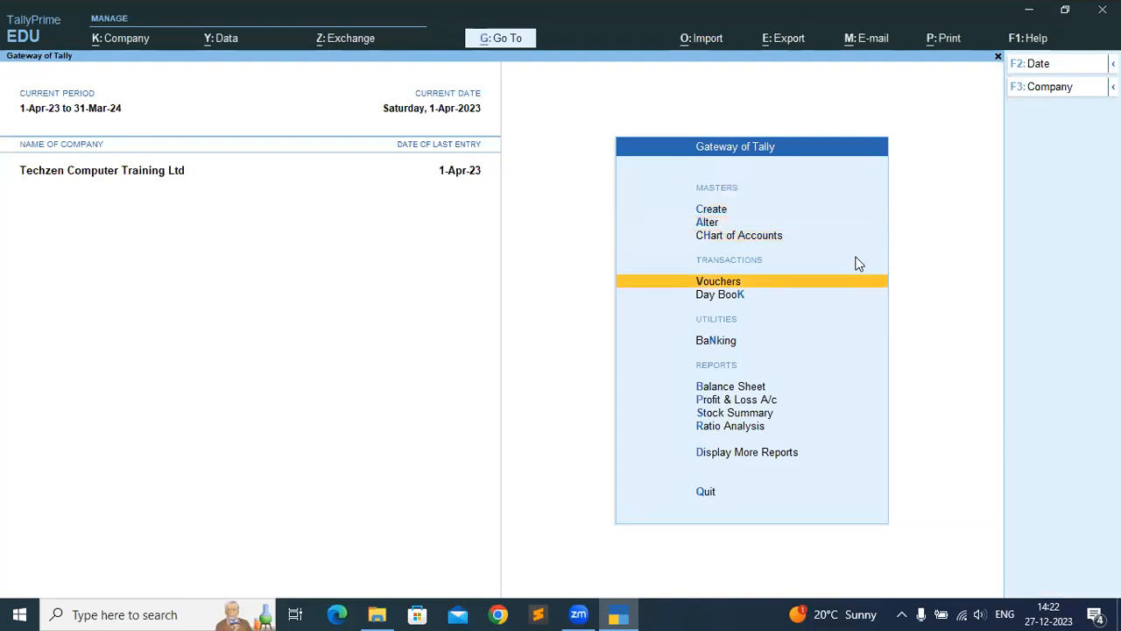
pyautogui.press('Return')
pyautogui.press('F9')
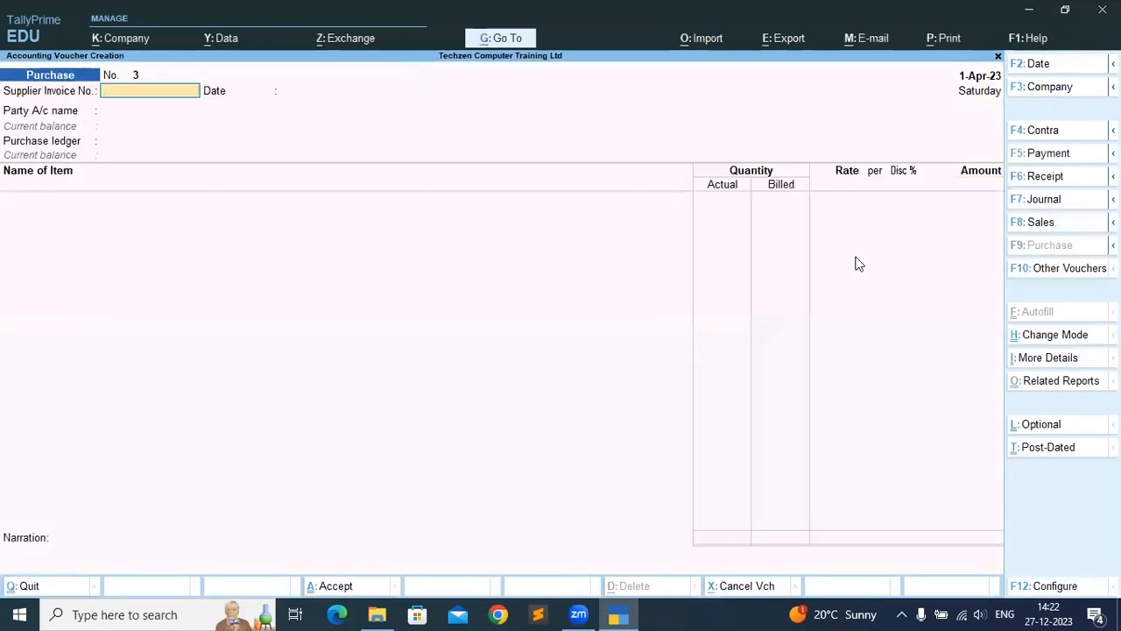
pyautogui.press('Return')
pyautogui.press('Return')
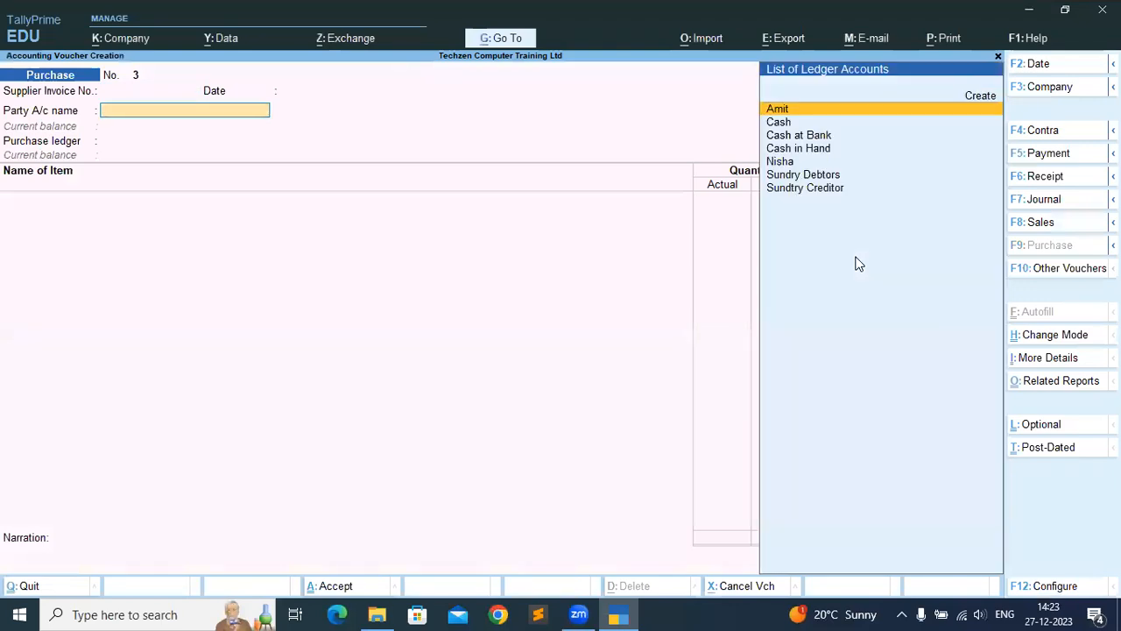
pyautogui.press('Down')
pyautogui.press('Down')
pyautogui.press('Down')
pyautogui.press('Up')
pyautogui.press('Up')
pyautogui.press('Up')
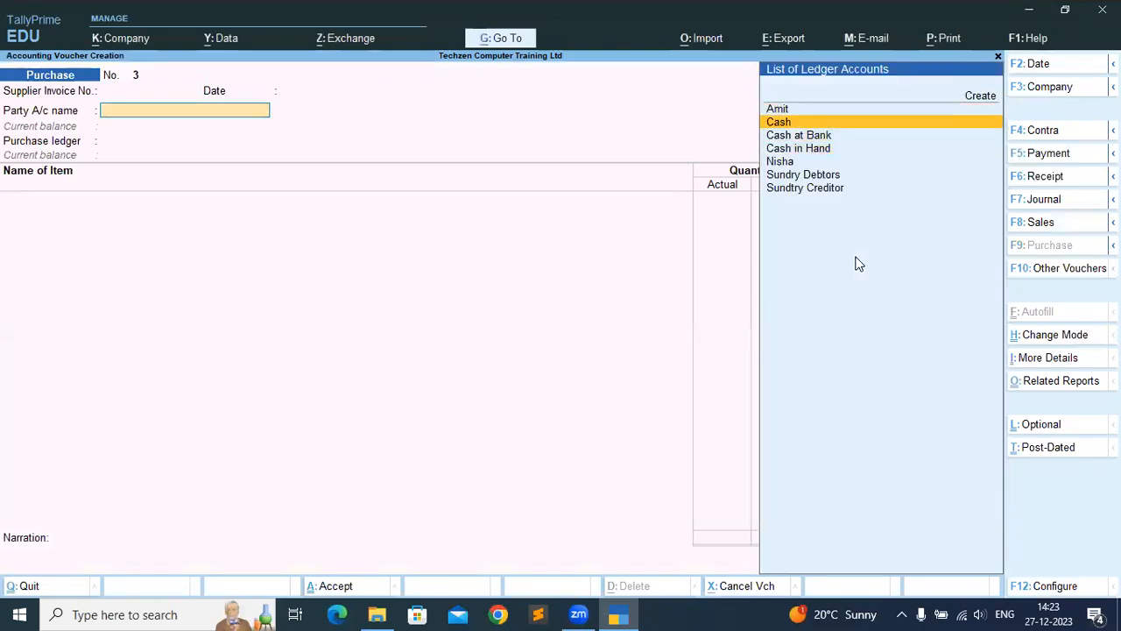
pyautogui.press('Return')
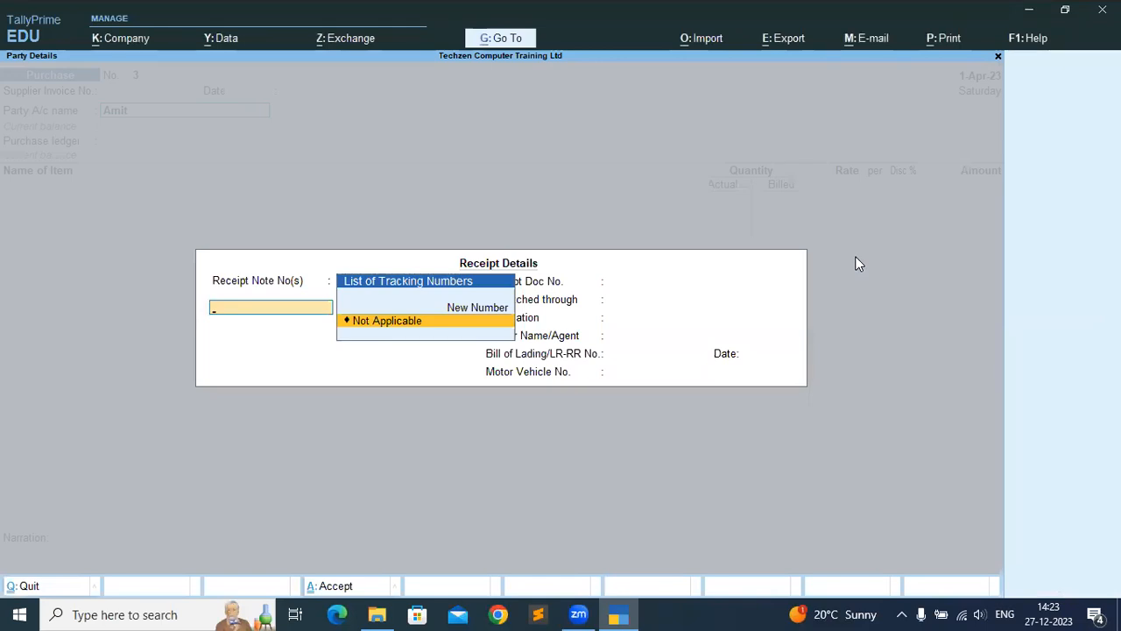
# Set the receipt note number to Not Applicable, leave the other receipt and party details unfilled, and choose Purchase as the purchase ledger.
pyautogui.press('Return')
pyautogui.press('Return')
pyautogui.press('Return')
pyautogui.press('Return')
pyautogui.press('Return')
pyautogui.press('Return')
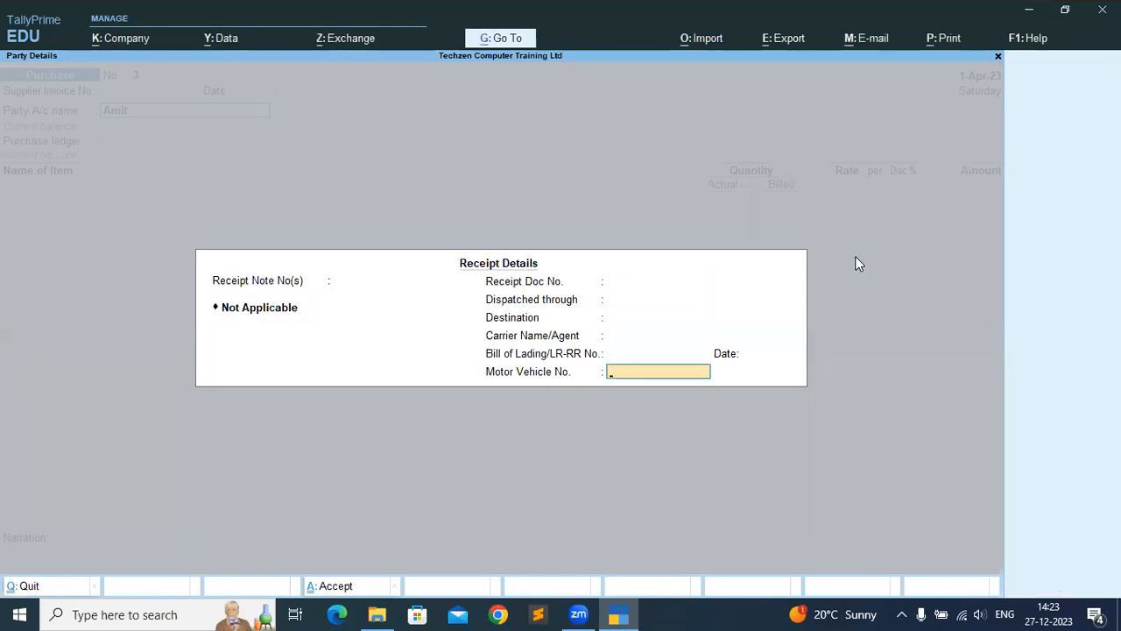
pyautogui.press('Return')
pyautogui.press('Return')
pyautogui.press('Return')
pyautogui.press('Return')
pyautogui.press('Return')
pyautogui.press('Return')
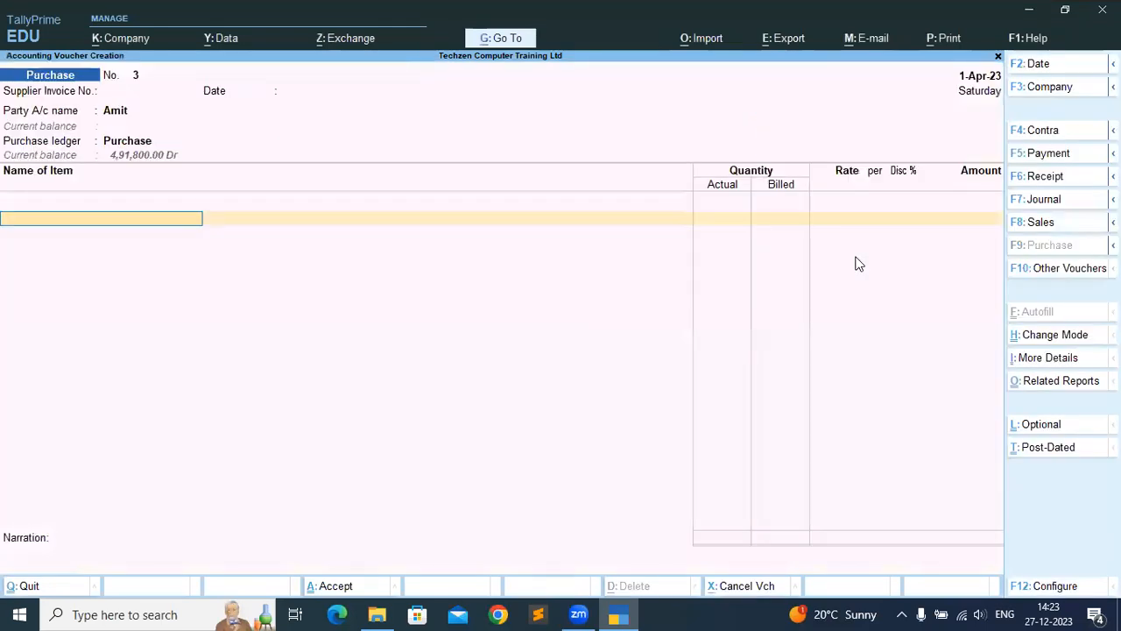
# Add 100 pcs of Pant at a rate of 500 to the purchase voucher under new tracking number 1.
pyautogui.press('Down')
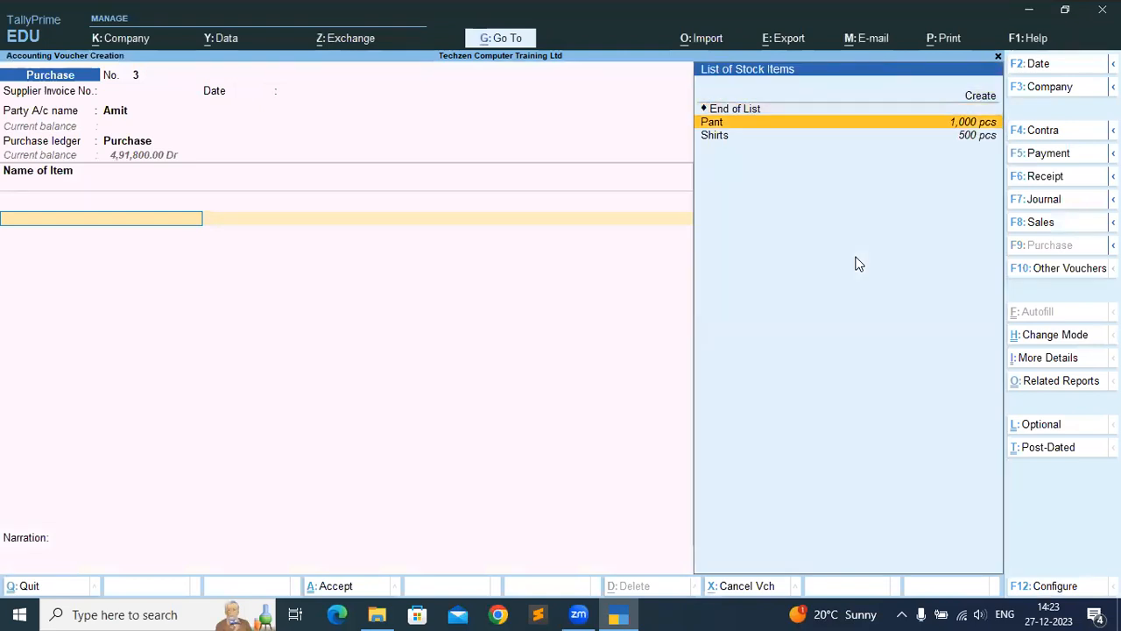
pyautogui.press('Return')
pyautogui.press('Up')
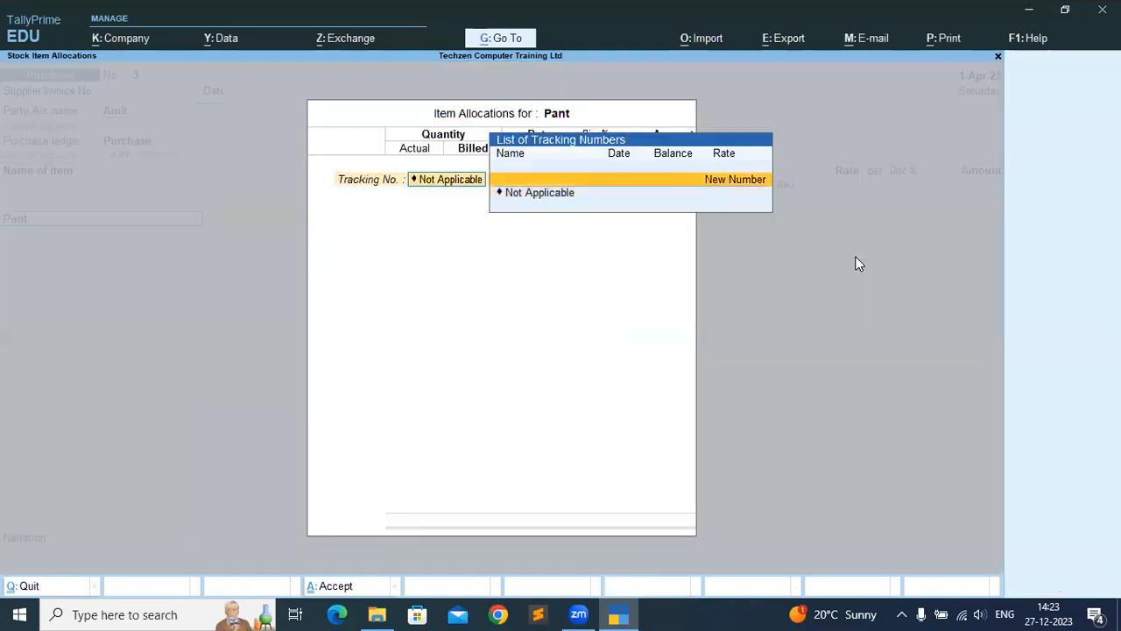
pyautogui.press('Return')
pyautogui.write('1')
pyautogui.press('Return')
pyautogui.write('10')
pyautogui.press('BackSpace')
pyautogui.write('00')
pyautogui.press('Return')
pyautogui.press('Return')
pyautogui.press('Return')
pyautogui.press('Return')
pyautogui.press('Return')
pyautogui.press('Return')
pyautogui.press('Return')
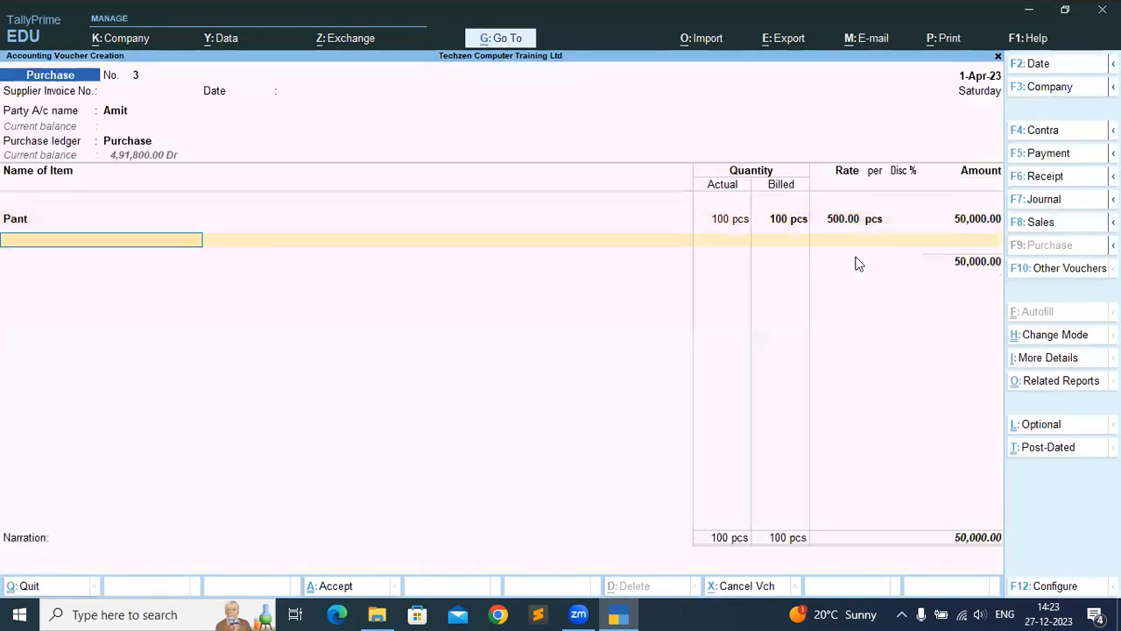
# Add Shirts as the purchase voucher's second item and assign it to new tracking number 1.
pyautogui.press('Down')
pyautogui.press('Down')
pyautogui.press('Return')
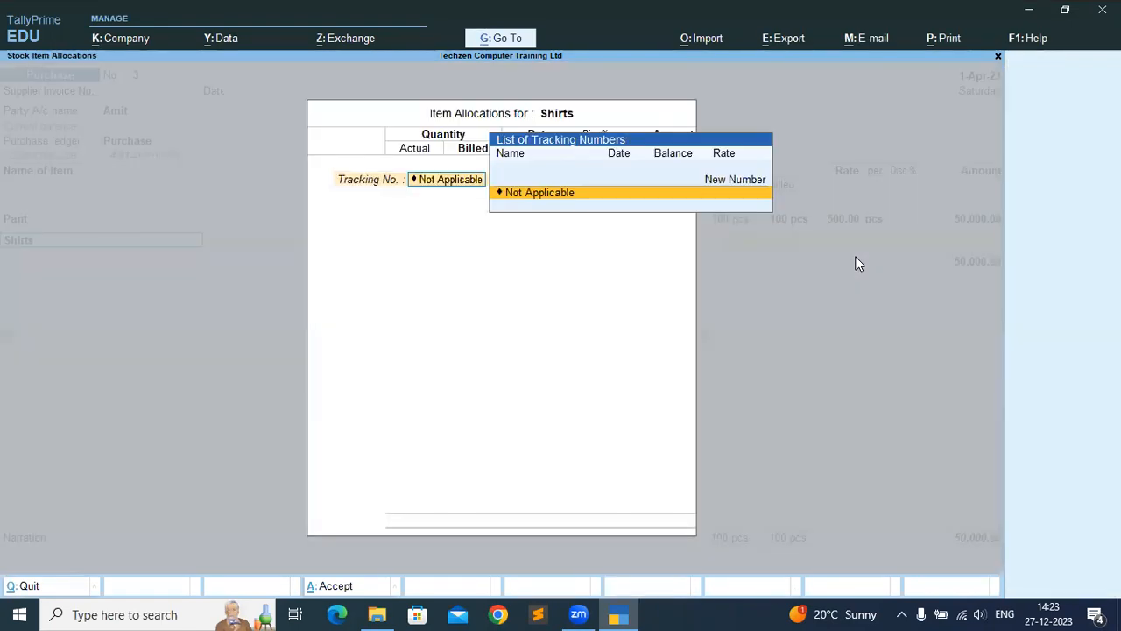
pyautogui.press('Up')
pyautogui.press('Return')
pyautogui.write('1')
pyautogui.press('Return')
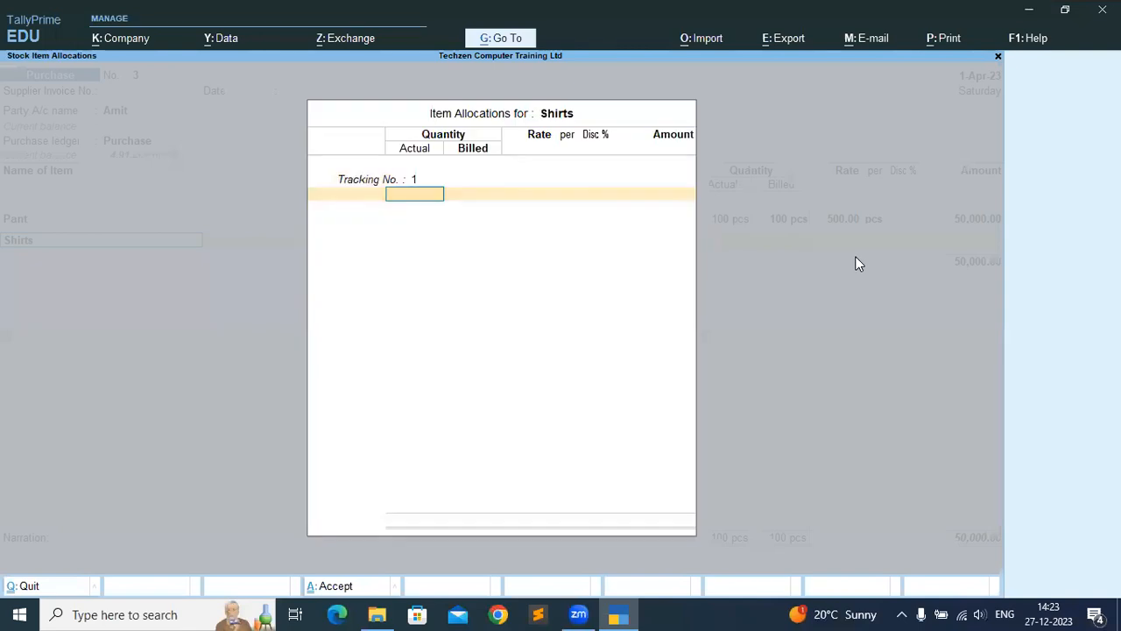
# Enter 1,000 pcs of Shirts at a rate of 900 per piece and complete the item allocation.
pyautogui.write('1,000')
pyautogui.press('Return')
pyautogui.press('Return')
pyautogui.press('Return')
pyautogui.press('Return')
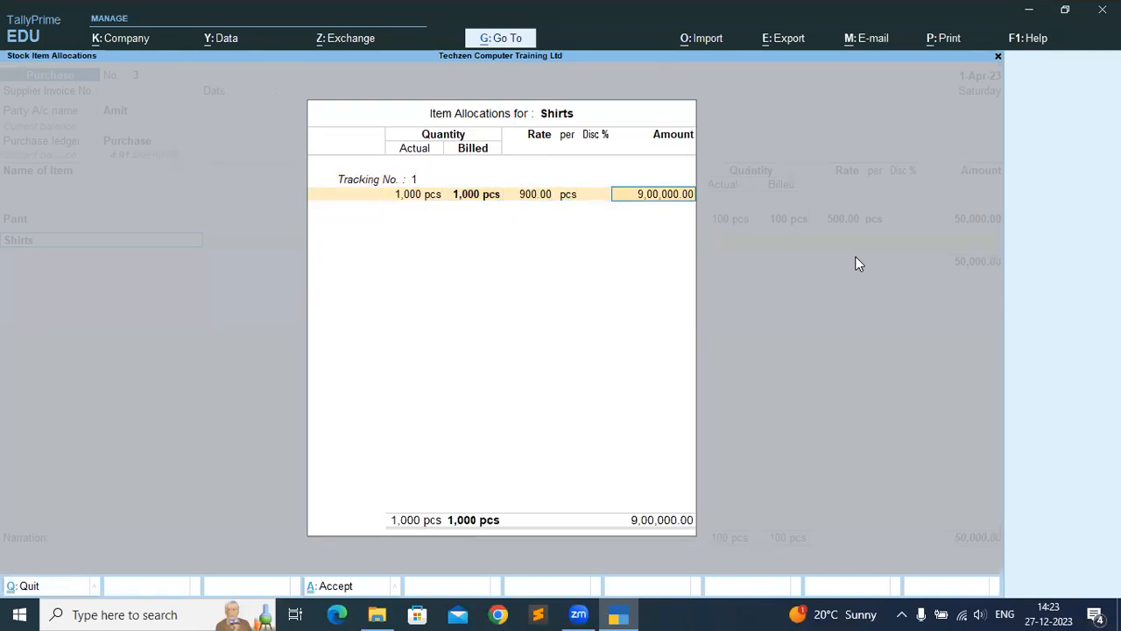
pyautogui.press('Return')
pyautogui.press('Return')
pyautogui.press('Return')
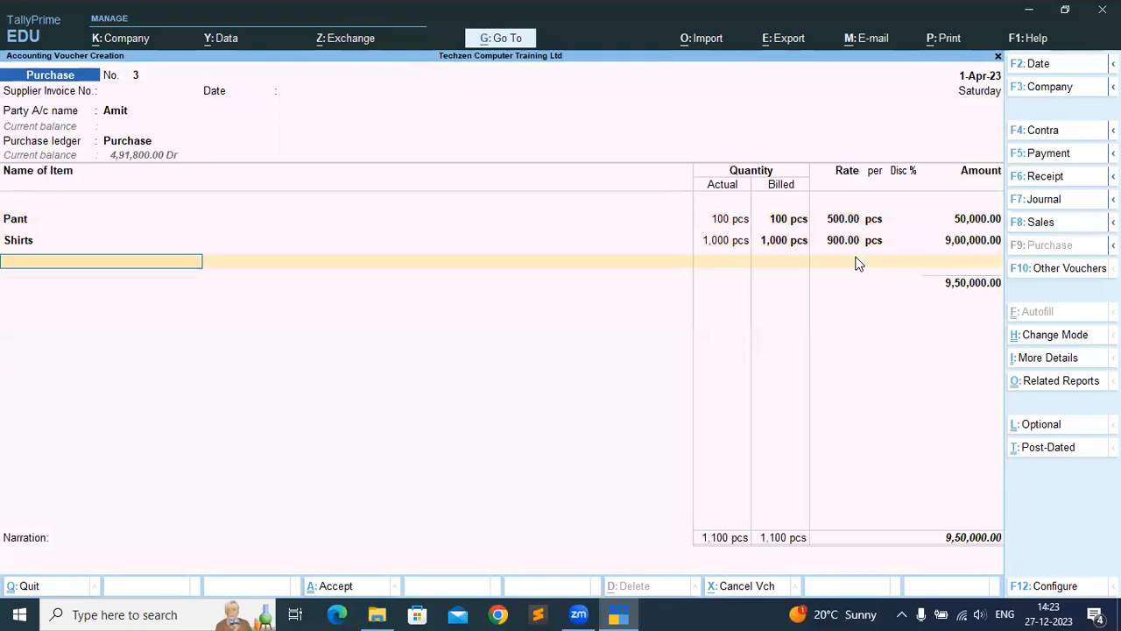
# End the item list and save the purchase voucher with the full amount as New Ref 3 in the bill-wise details.
pyautogui.press('Down')
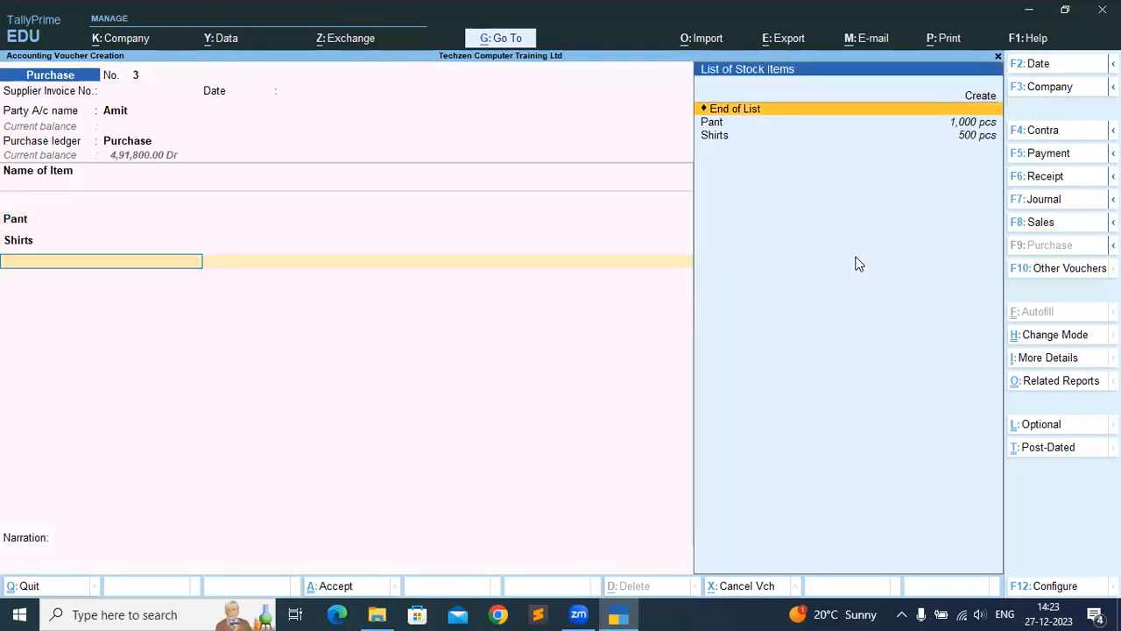
pyautogui.press('Return')
pyautogui.press('Return')
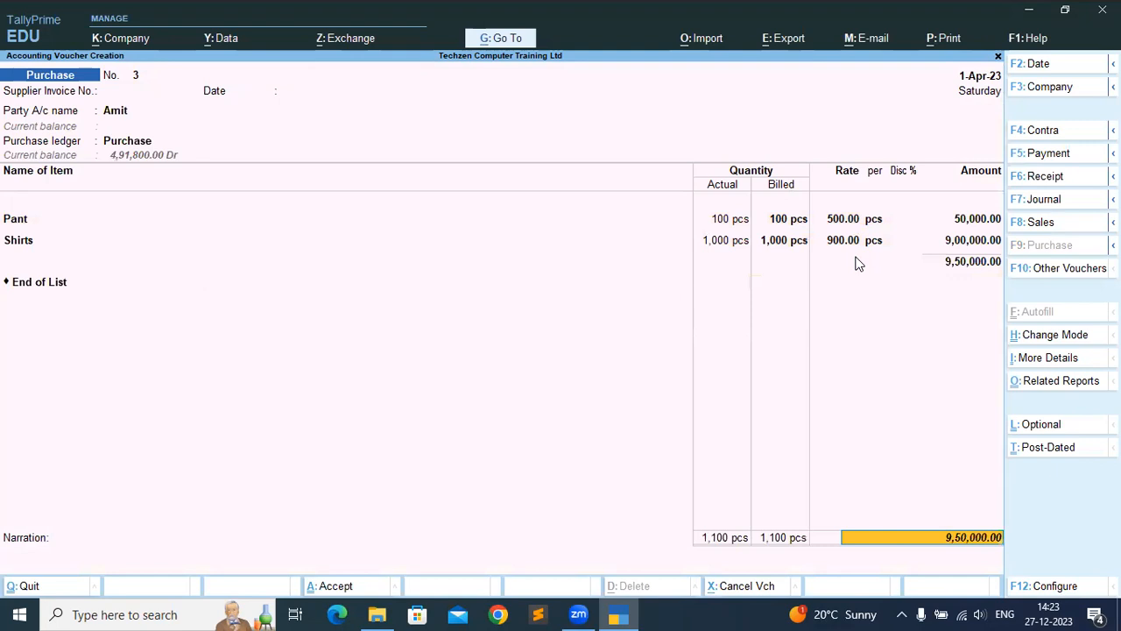
pyautogui.press('Return')
pyautogui.press('Return')
pyautogui.press('Return')
pyautogui.press('Return')
pyautogui.press('Return')
pyautogui.press('Return')
pyautogui.press('Return')
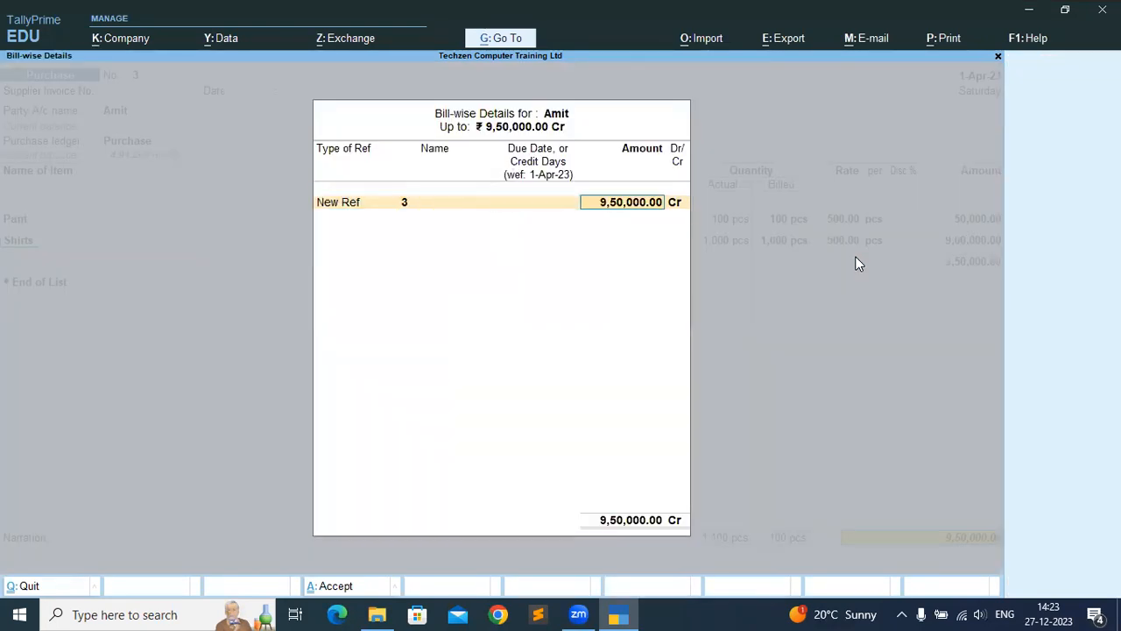
pyautogui.press('Return')
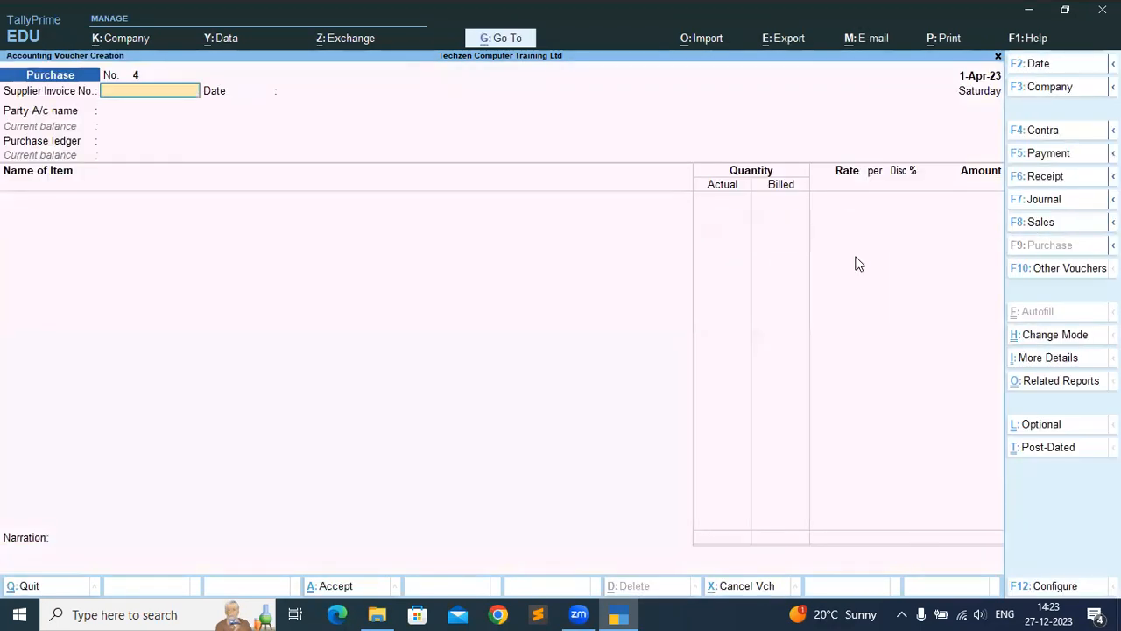
# Set the voucher date to 1-9-2023 and leave the supplier invoice number and date blank.
pyautogui.press('F2')
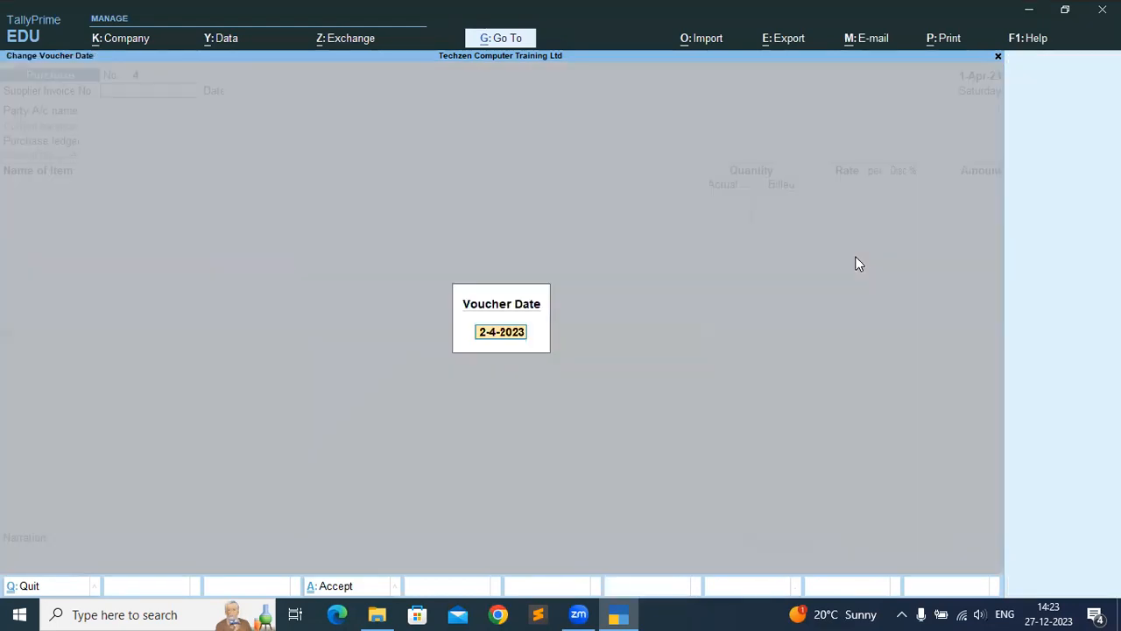
pyautogui.write('1-9')
pyautogui.press('Return')
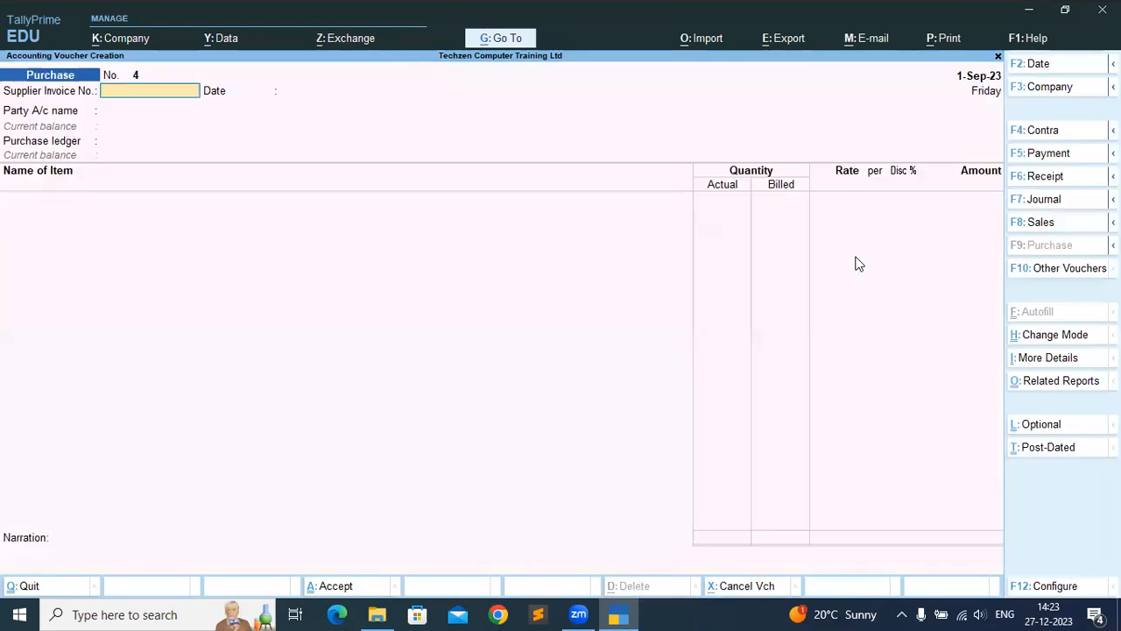
pyautogui.press('Return')
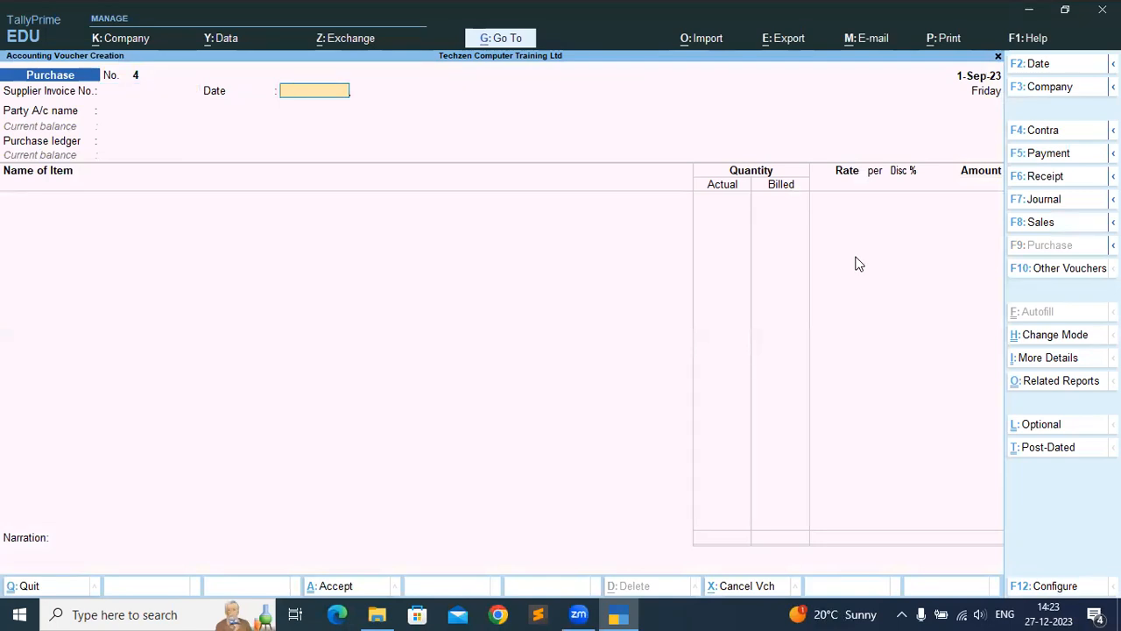
pyautogui.press('Return')
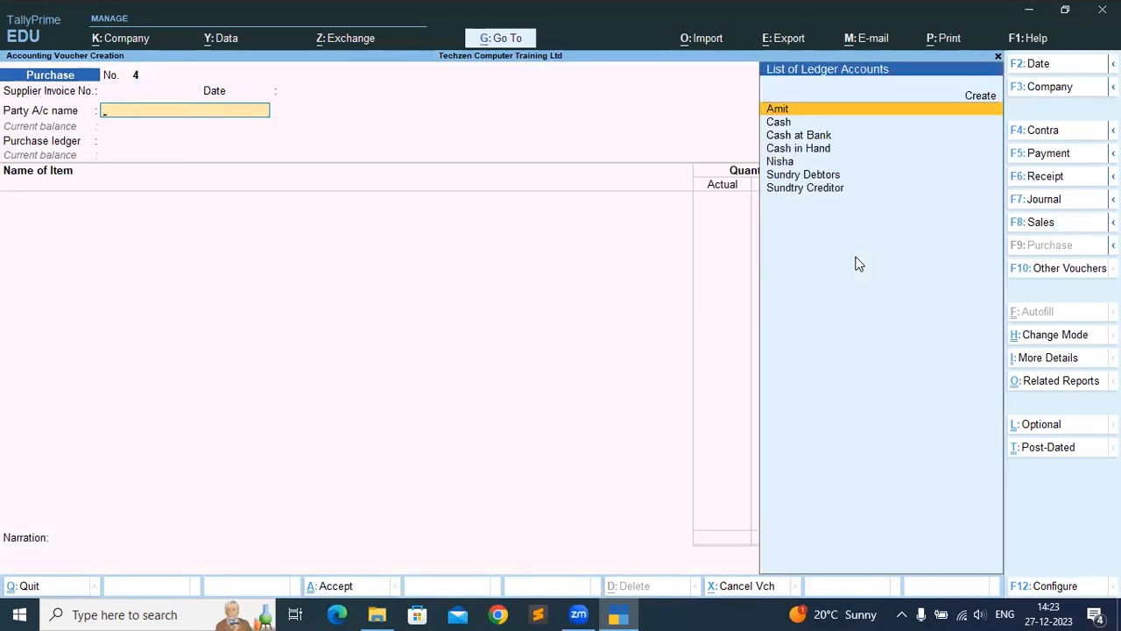
# Start a payment voucher from the Cash account and choose the interest-bearing supplier's ledger as the payee.
pyautogui.press('F5')
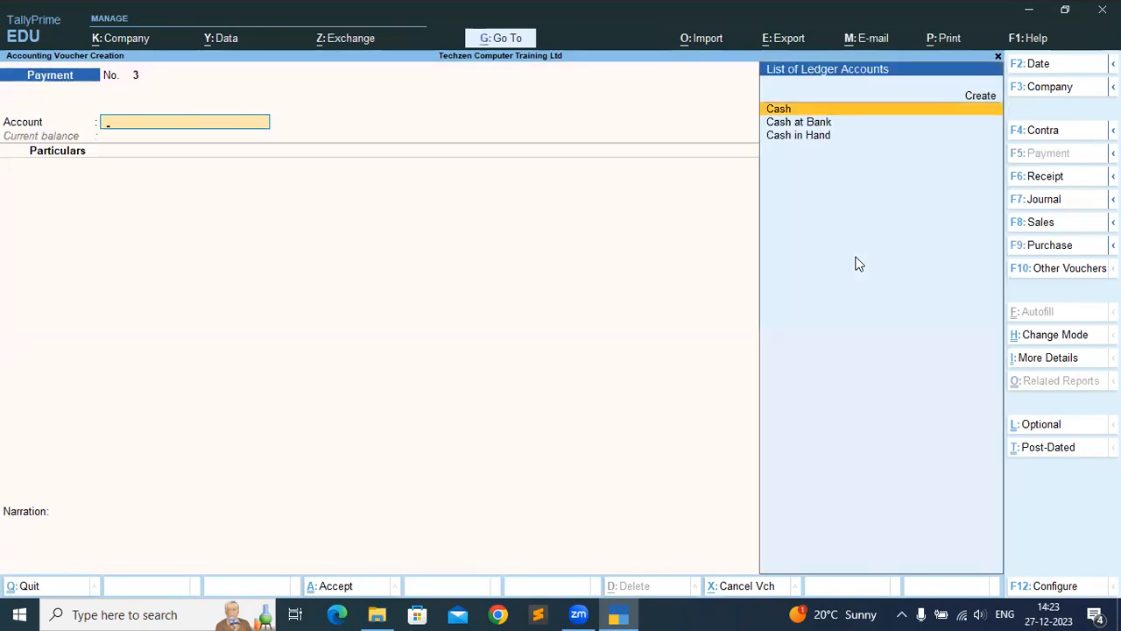
pyautogui.press('Return')
pyautogui.press('Down')
pyautogui.press('Down')
pyautogui.press('Return')
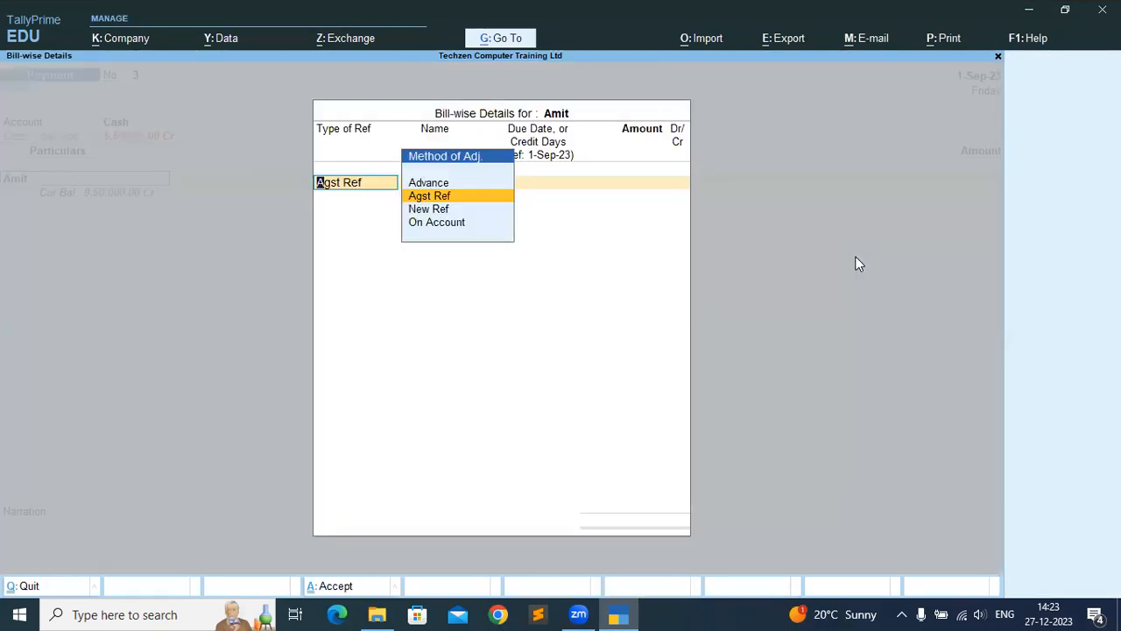
# Allocate a payment of 10000 to the supplier as Agst Ref against bill 3 and save the payment voucher.
pyautogui.press('Return')
pyautogui.press('Return')
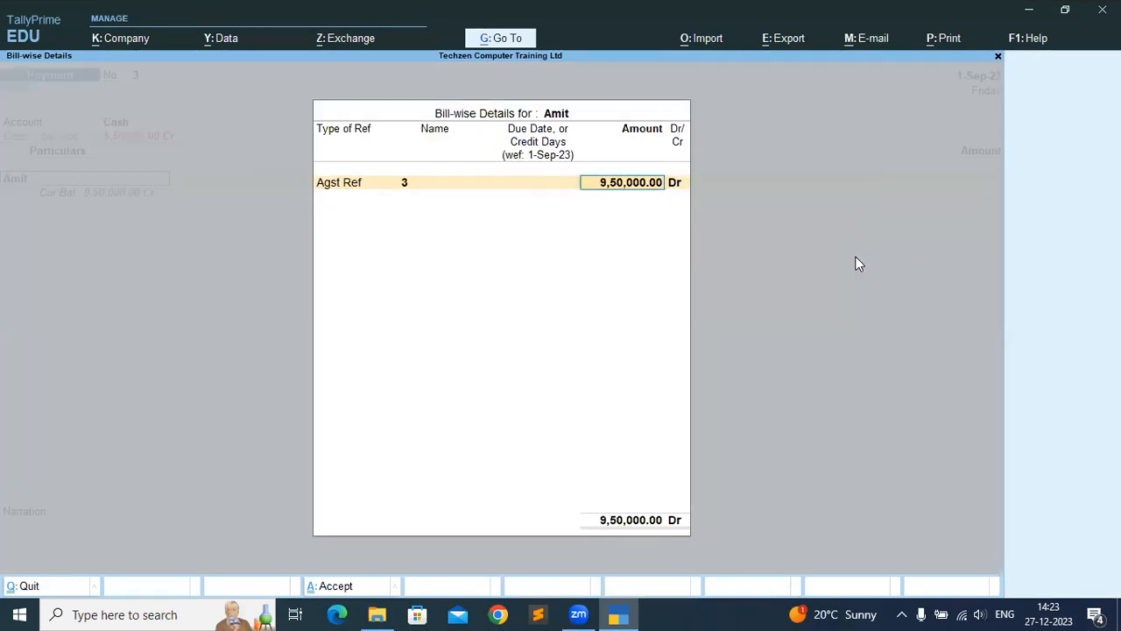
pyautogui.write('10000')
pyautogui.press('Return')
pyautogui.press('Return')
pyautogui.press('Return')
pyautogui.press('Return')
pyautogui.press('Return')
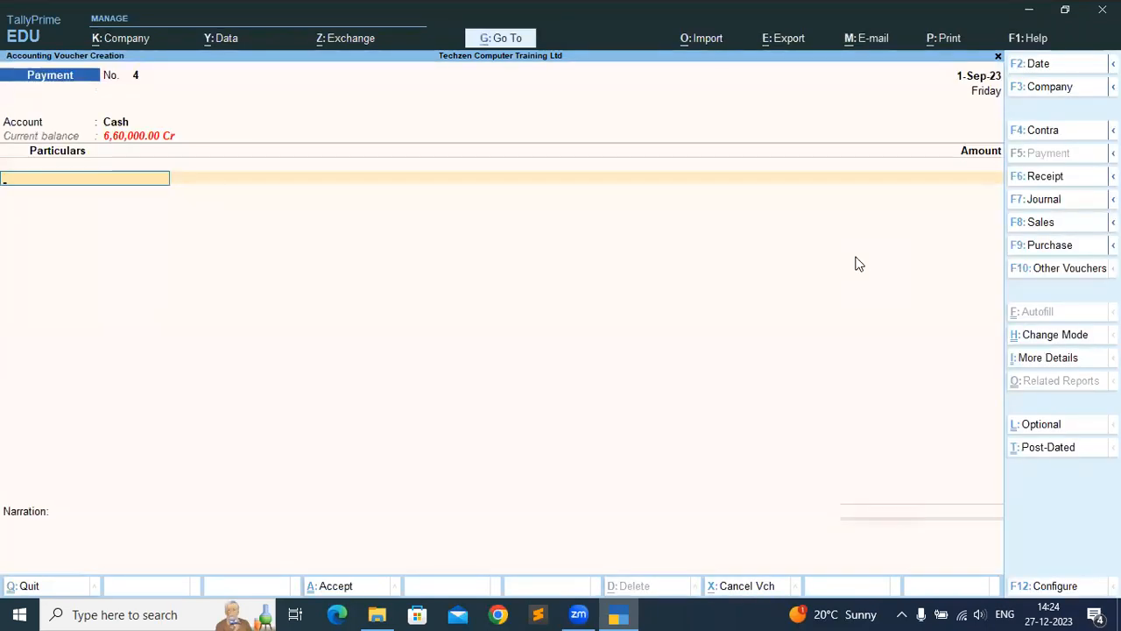
# Leave voucher entry and view the Interest Payable report among the interest calculations in the statements of accounts.
pyautogui.press('Escape')
pyautogui.press('Down')
pyautogui.press('Down')
pyautogui.press('Down')
pyautogui.press('Down')
pyautogui.press('Down')
pyautogui.press('Down')
pyautogui.press('Down')
pyautogui.press('Return')
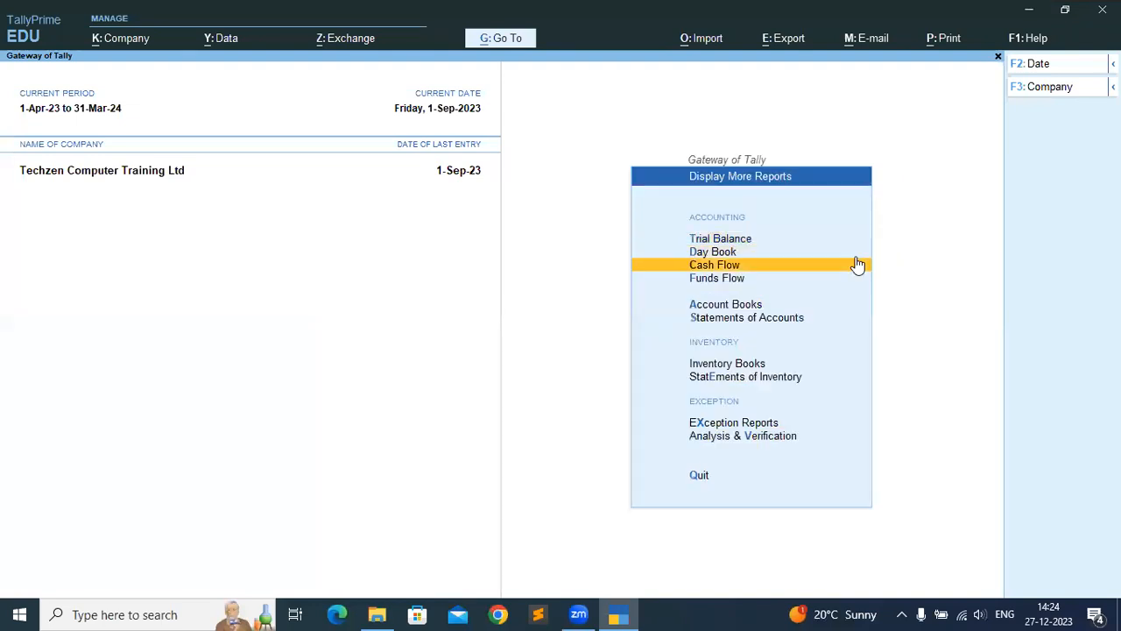
pyautogui.press('Down')
pyautogui.press('Down')
pyautogui.press('Down')
pyautogui.press('Return')
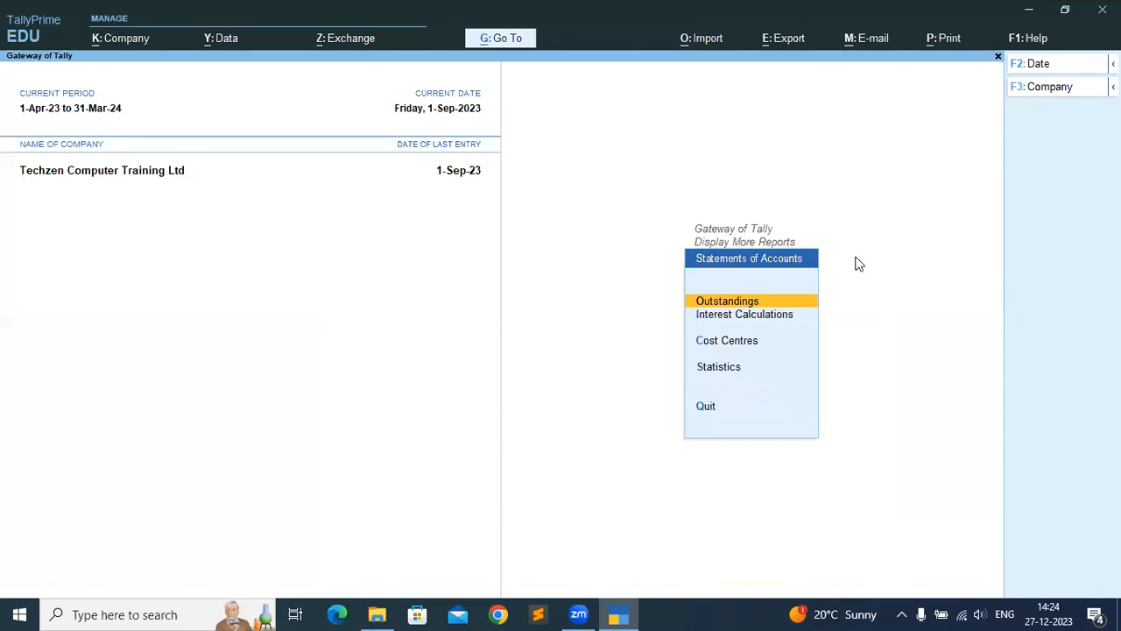
pyautogui.press('Down')
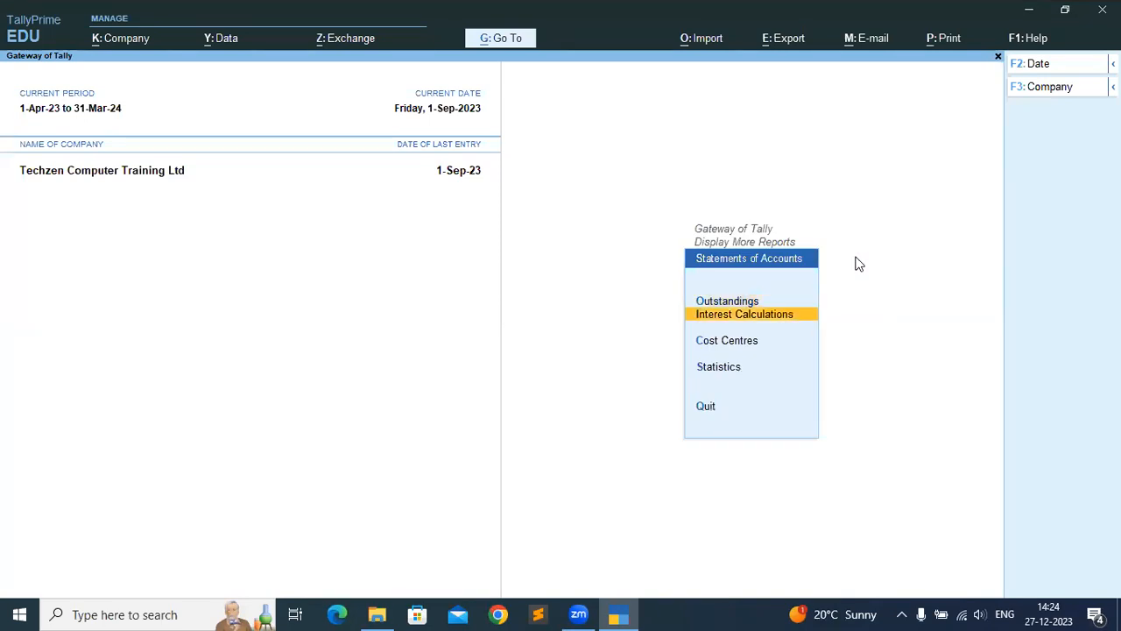
pyautogui.press('Return')
pyautogui.press('Down')
pyautogui.press('Return')
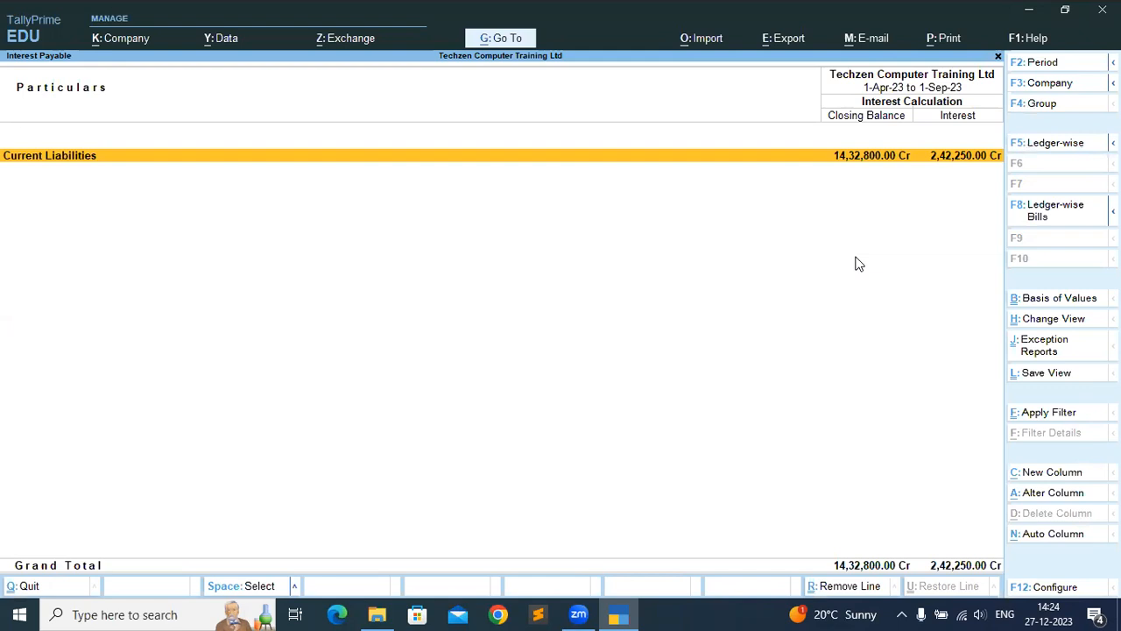
# View the Interest Receivable report and leave the reports.
pyautogui.press('Escape')
pyautogui.press('Up')
pyautogui.press('Return')
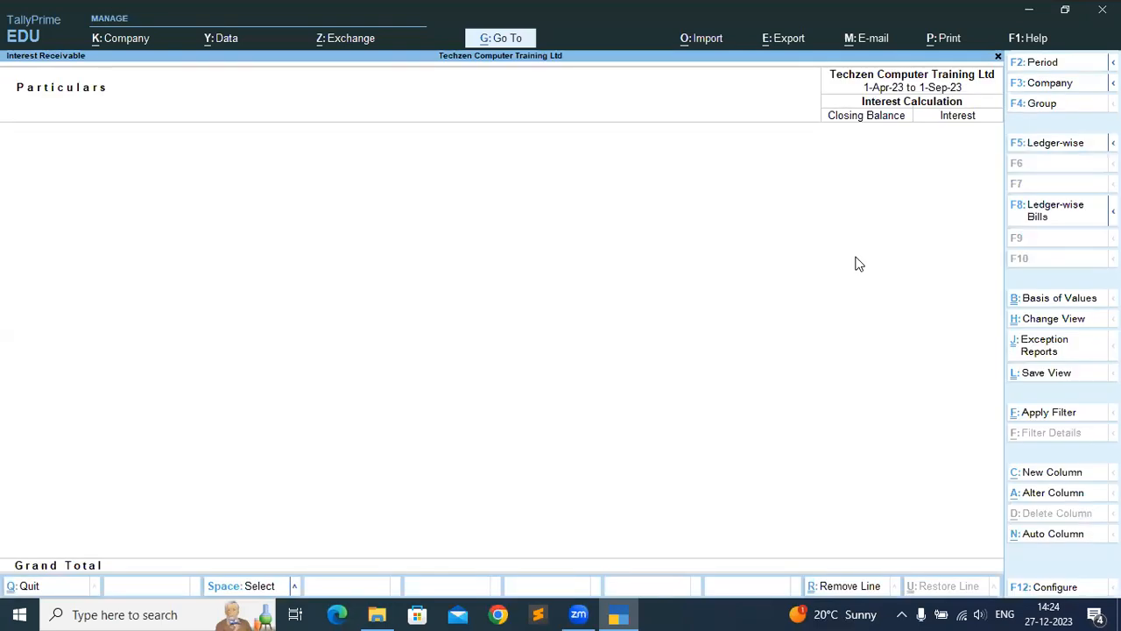
pyautogui.press('Escape')
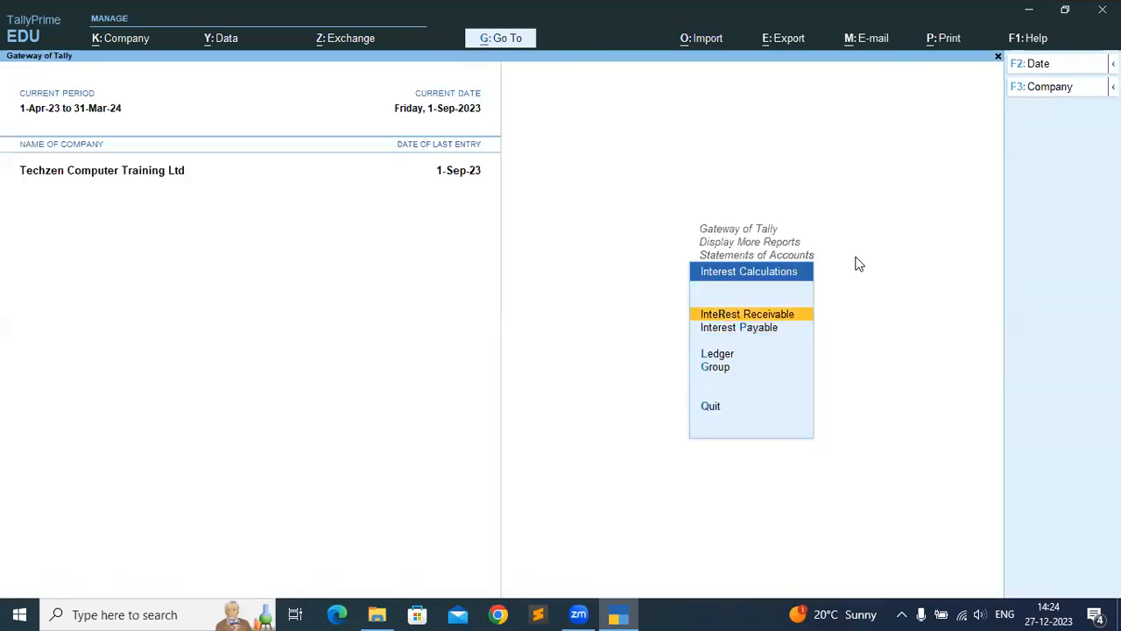
pyautogui.press('Escape')
pyautogui.press('Escape')
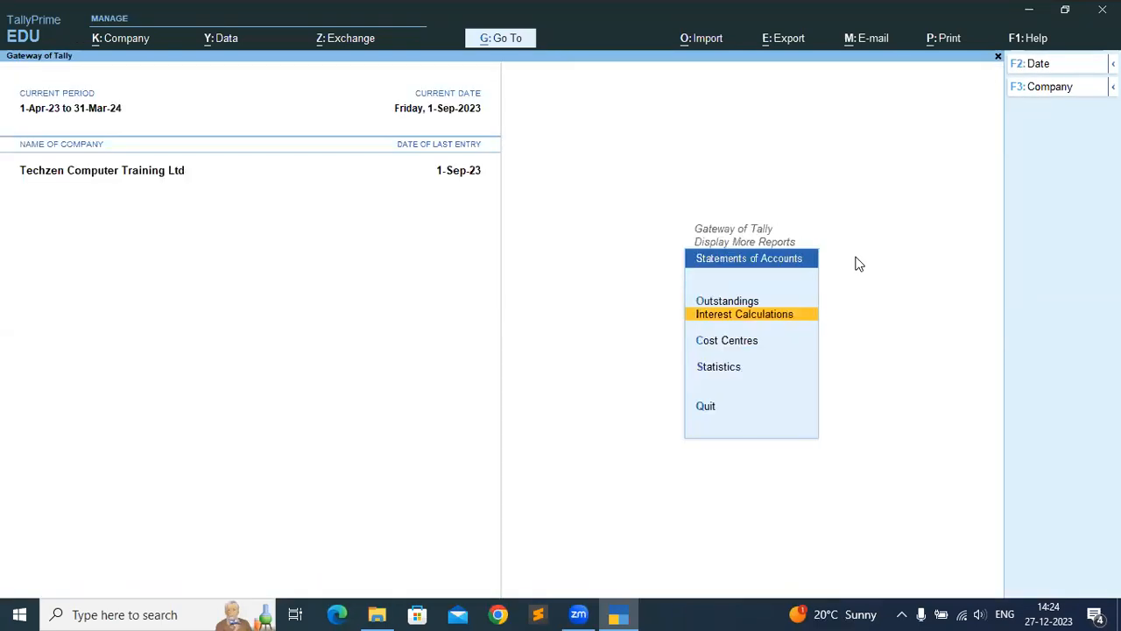
pyautogui.press('Up')
pyautogui.press('Up')
pyautogui.press('Up')
pyautogui.press('Up')
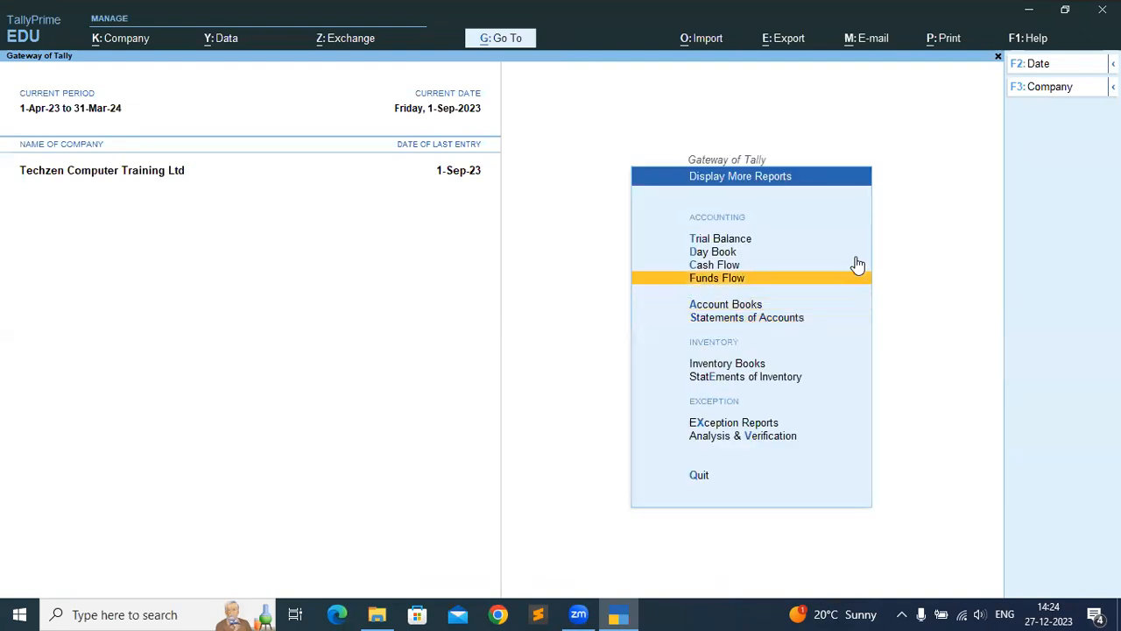
pyautogui.press('Escape')
# Open the creation form for a new ledger.
pyautogui.press('Up')
pyautogui.press('Up')
pyautogui.press('Up')
pyautogui.press('Up')
pyautogui.press('Up')
pyautogui.press('Up')
pyautogui.press('Up')
pyautogui.press('Up')
pyautogui.press('Up')
pyautogui.press('Up')
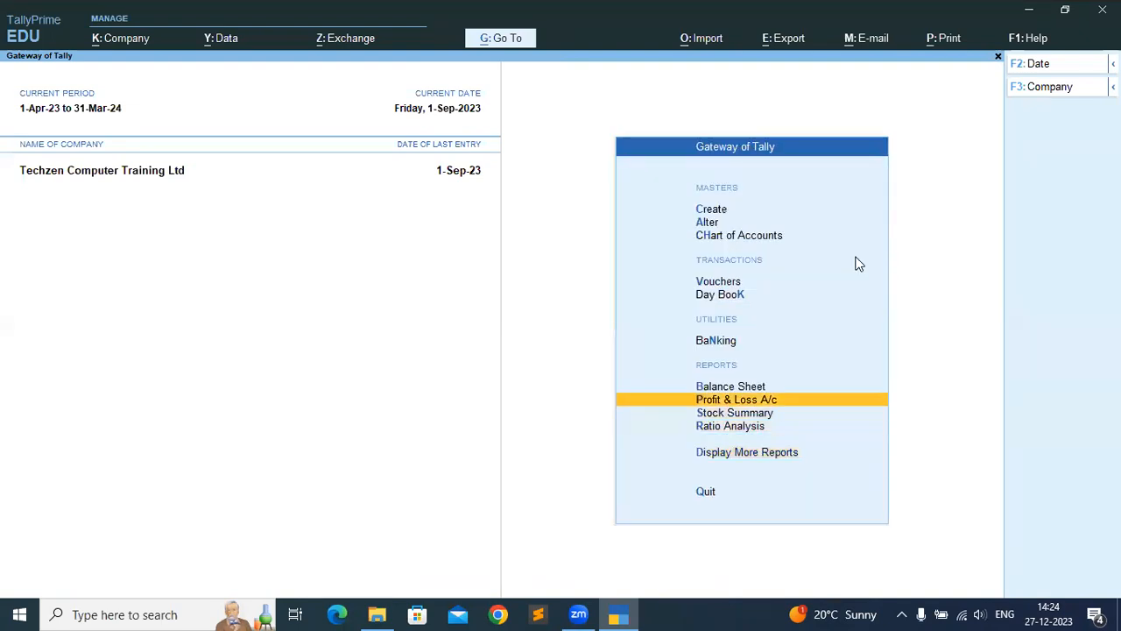
pyautogui.press('Return')
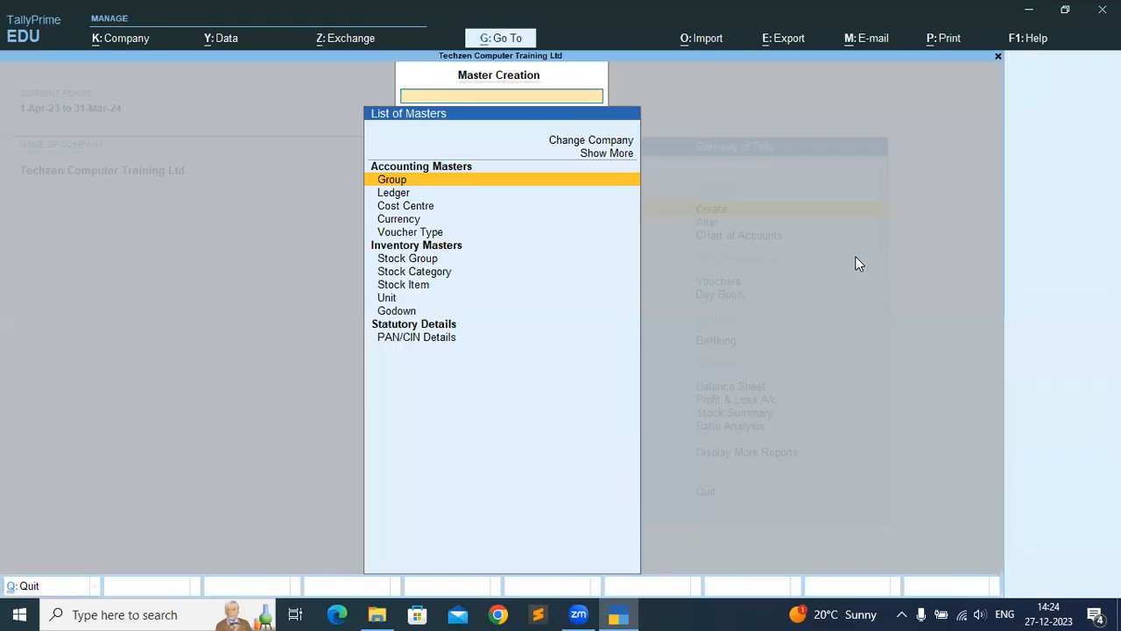
pyautogui.press('Down')
pyautogui.press('Return')
# Enter the new customer's name, place the ledger under Sundry Debtors and activate interest calculation.
pyautogui.write('Deep')
pyautogui.press('BackSpace')
pyautogui.write('u')
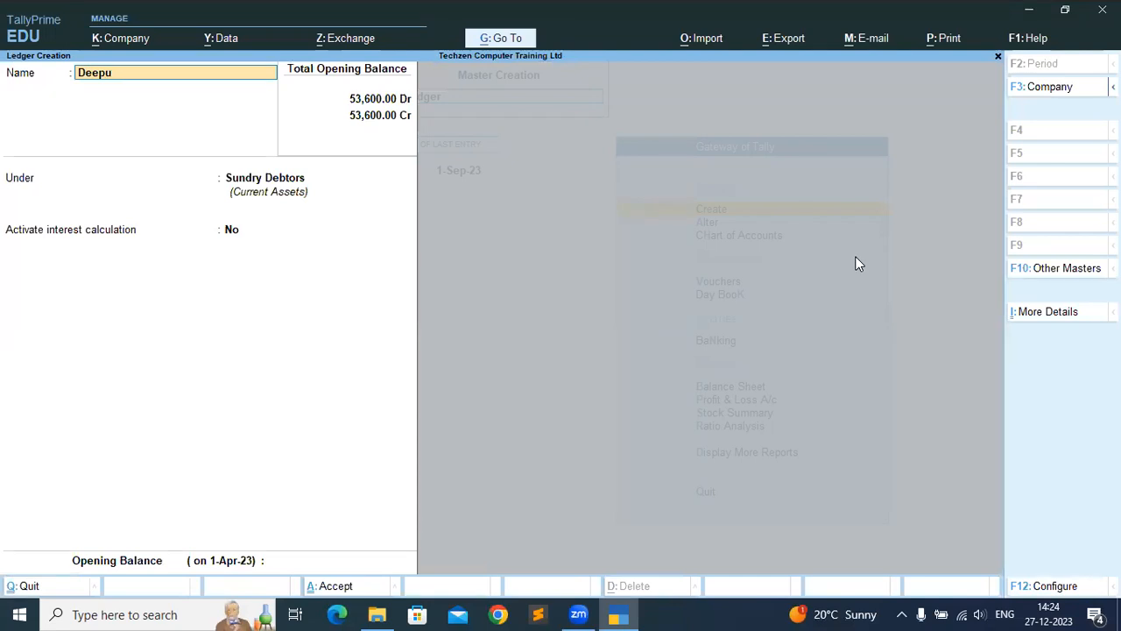
pyautogui.press('Return')
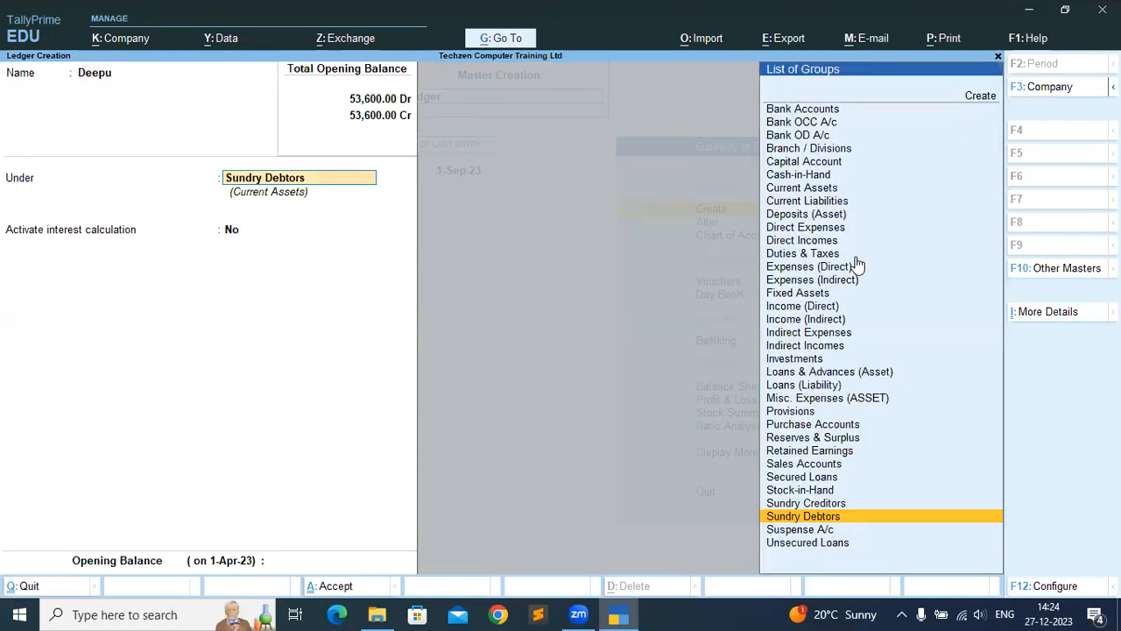
pyautogui.press('Return')
pyautogui.press('Return')
pyautogui.press('Up')
pyautogui.write('yes')
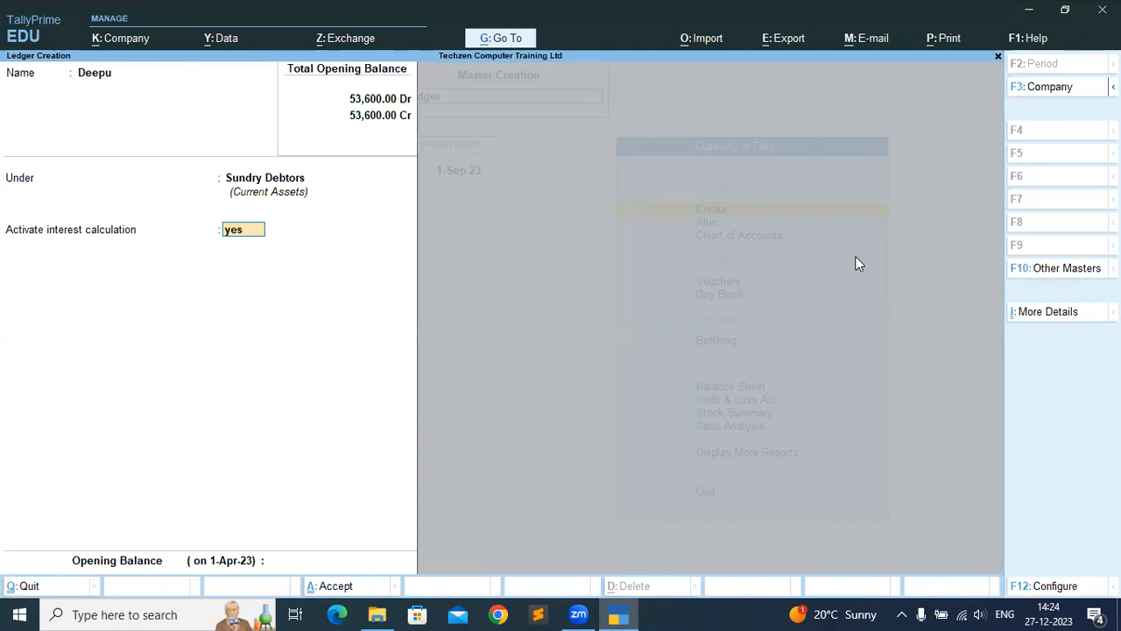
pyautogui.press('Return')
# Set the customer's interest to transaction-by-transaction without overriding parameters, at a rate of 10% per 30-Day Month.
pyautogui.write('yes')
pyautogui.press('Return')
pyautogui.press('Return')
pyautogui.press('Return')
pyautogui.press('Return')
pyautogui.write('10')
pyautogui.press('Return')
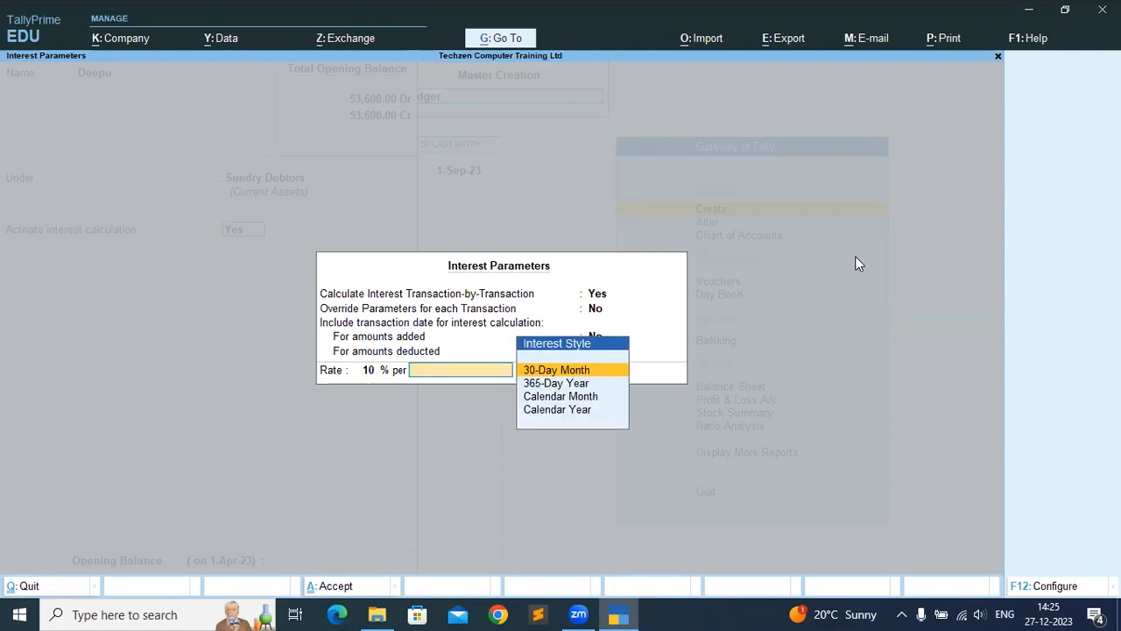
pyautogui.press('Return')
pyautogui.press('Return')
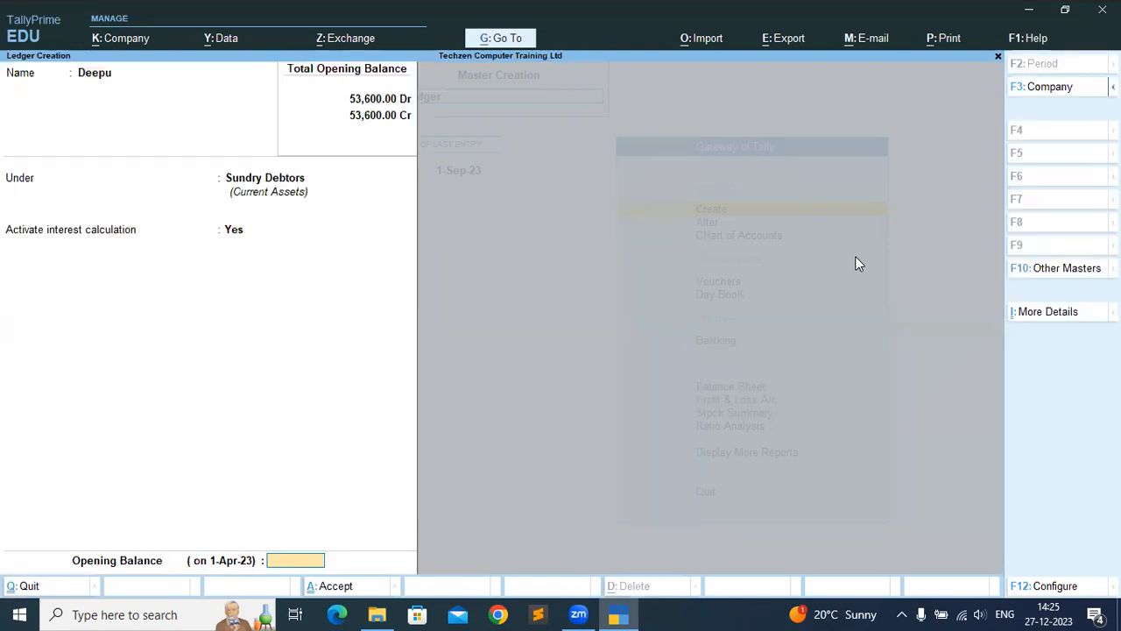
# Save the customer ledger without an opening balance and leave ledger creation.
pyautogui.press('Return')
pyautogui.press('Return')
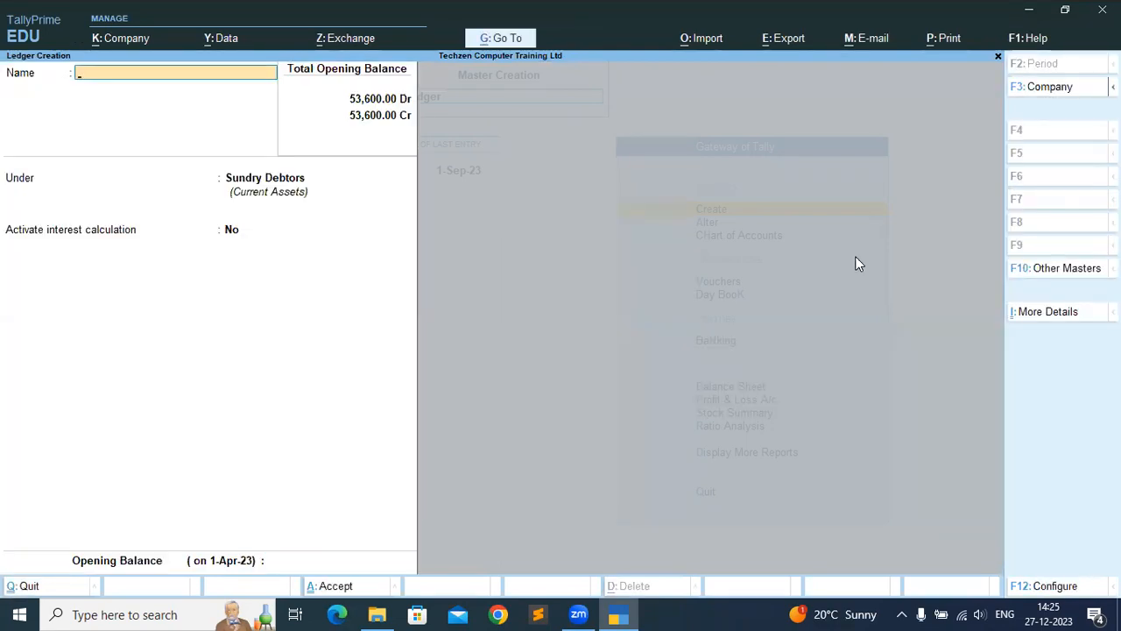
pyautogui.press('Escape')
pyautogui.press('Escape')
pyautogui.press('n')
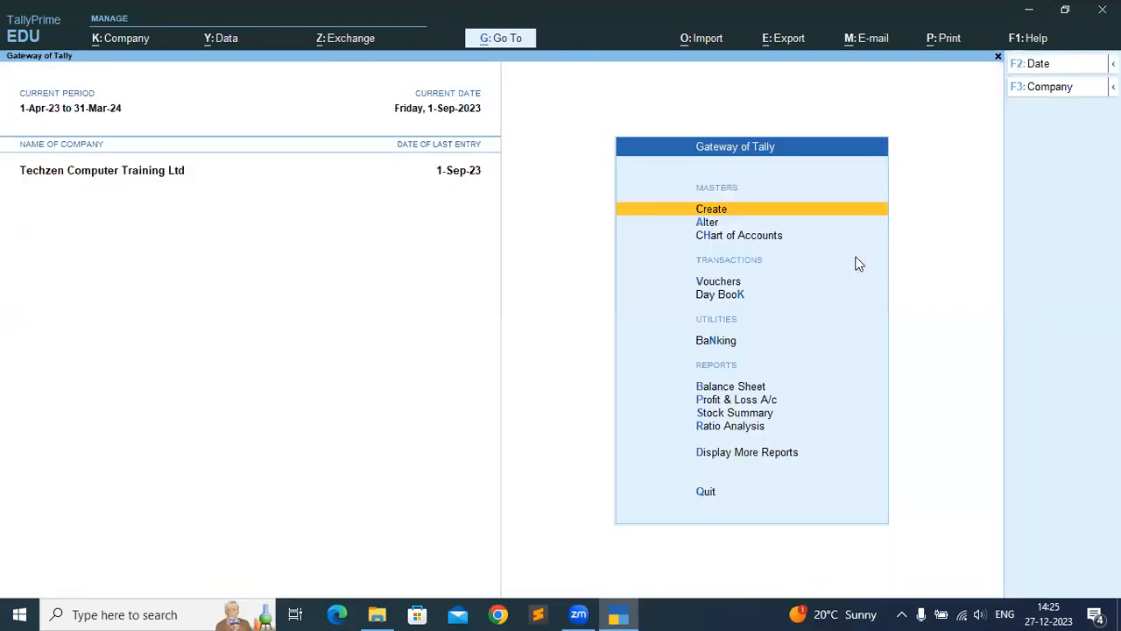
# Start a new sales voucher dated 1-Apr-23.
pyautogui.press('Down')
pyautogui.press('Down')
pyautogui.press('Down')
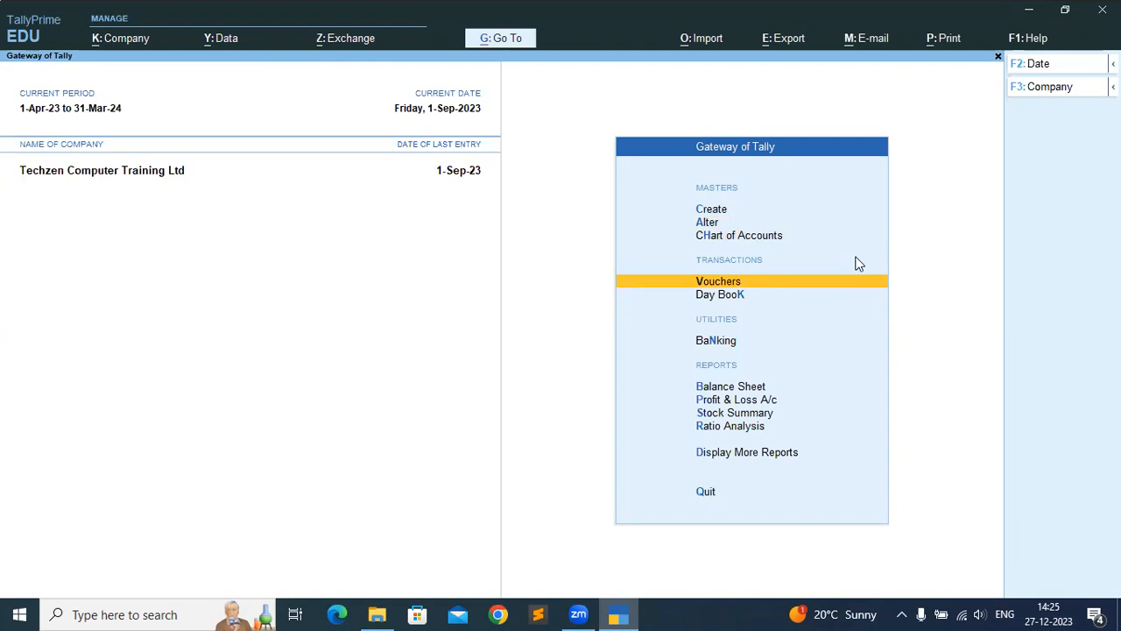
pyautogui.press('Return')
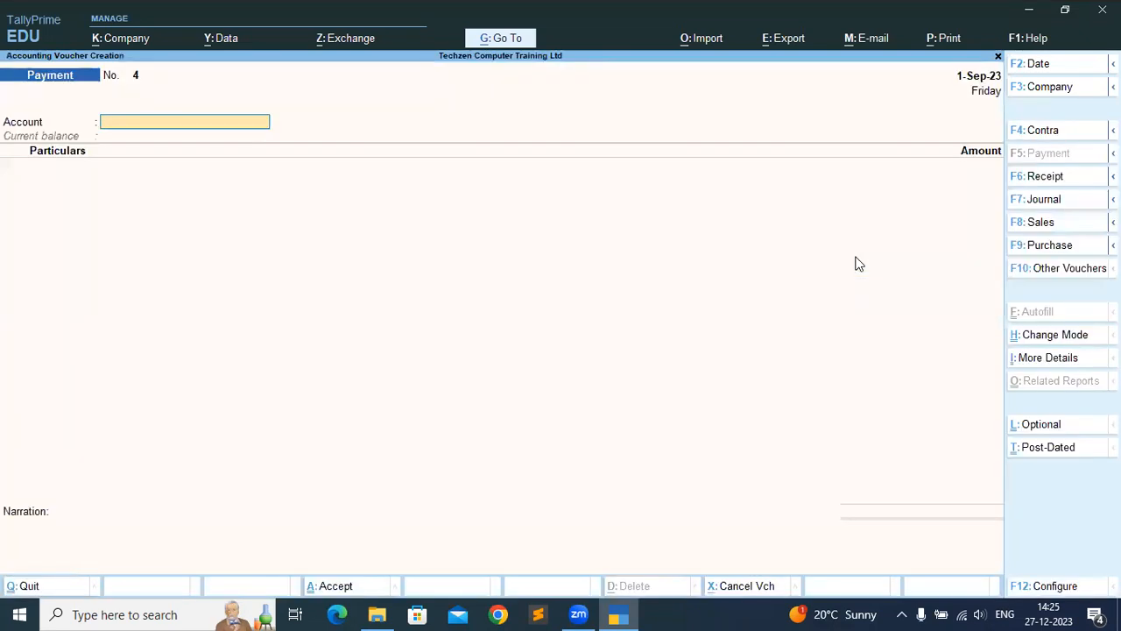
pyautogui.press('F2')
pyautogui.write('1-')
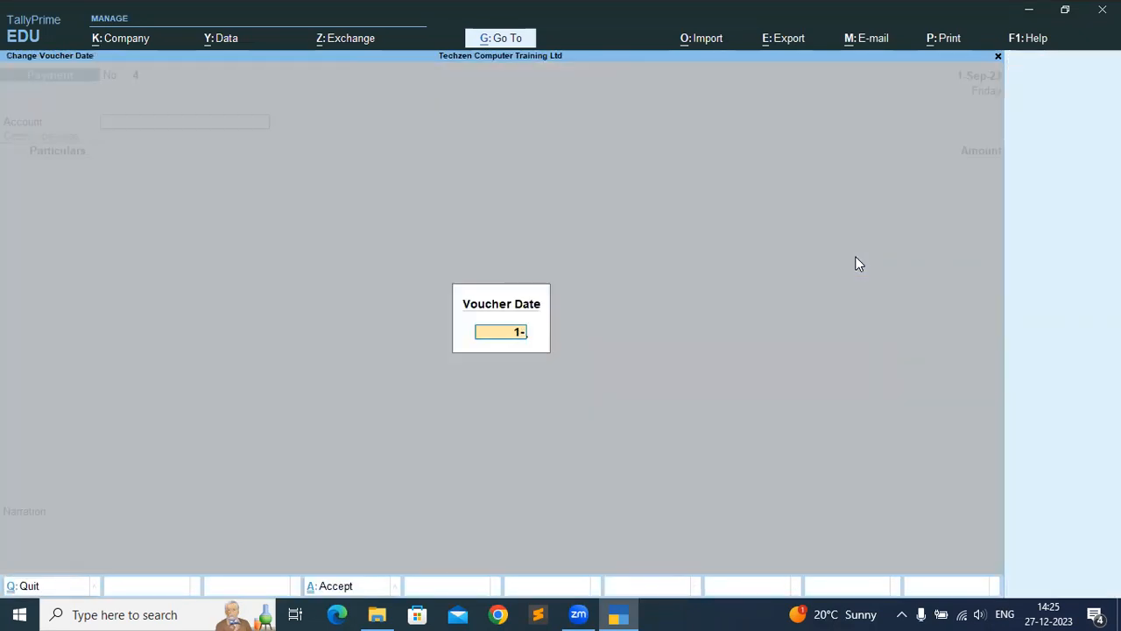
pyautogui.write('4')
pyautogui.press('Return')
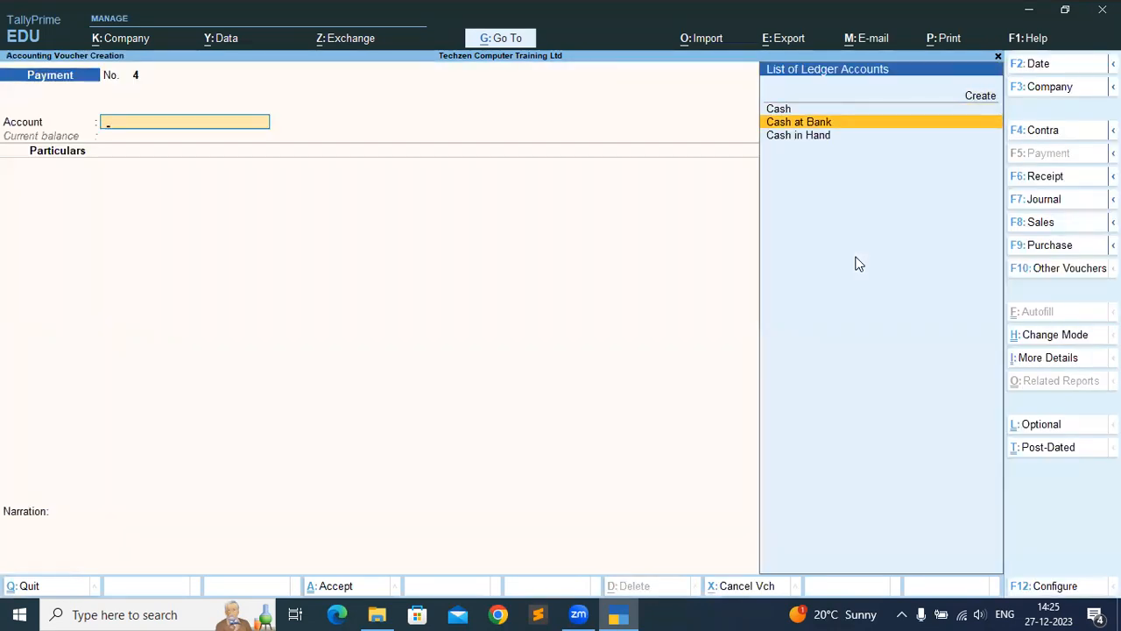
pyautogui.press('F8')
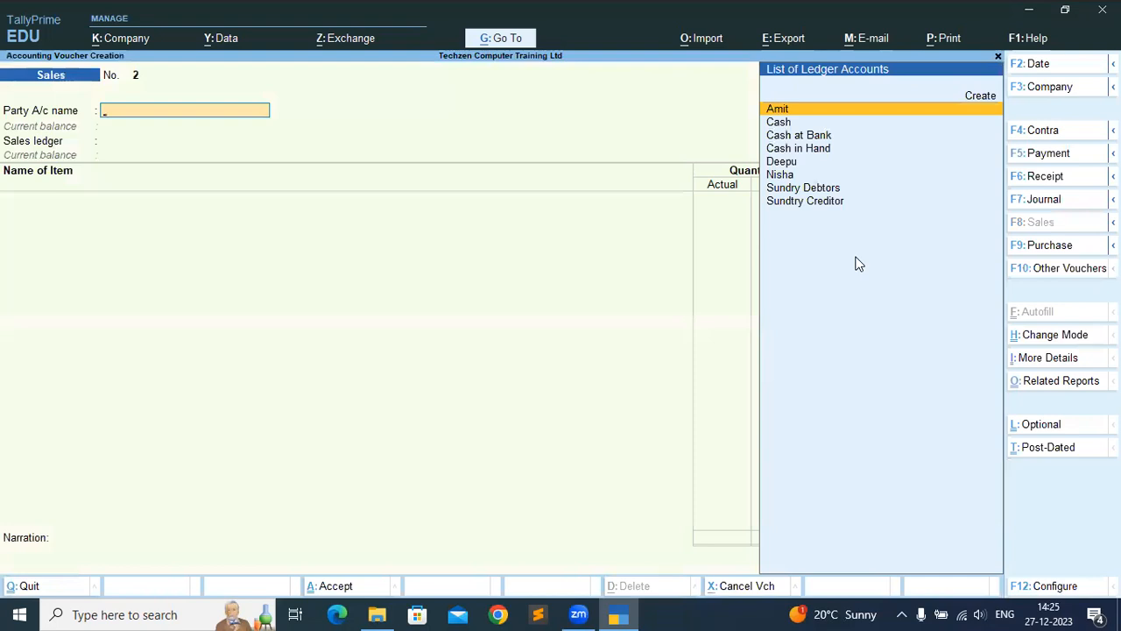
# Choose the newly created interest-bearing customer as the sales voucher's party account.
pyautogui.press('Down')
pyautogui.press('Down')
pyautogui.press('Down')
pyautogui.press('Down')
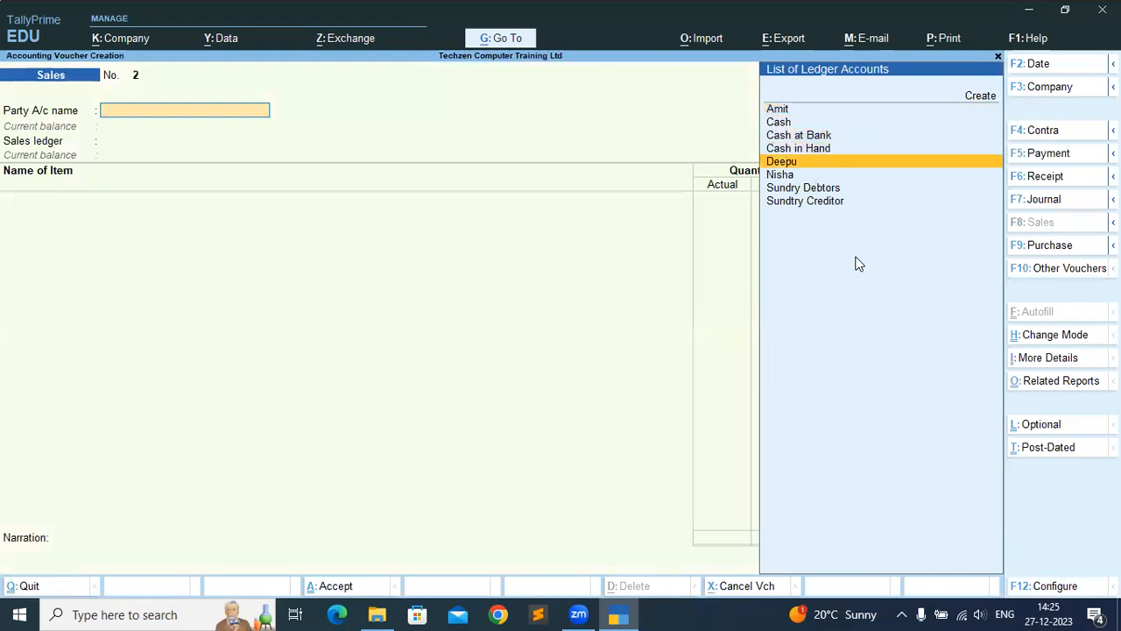
pyautogui.press('Return')
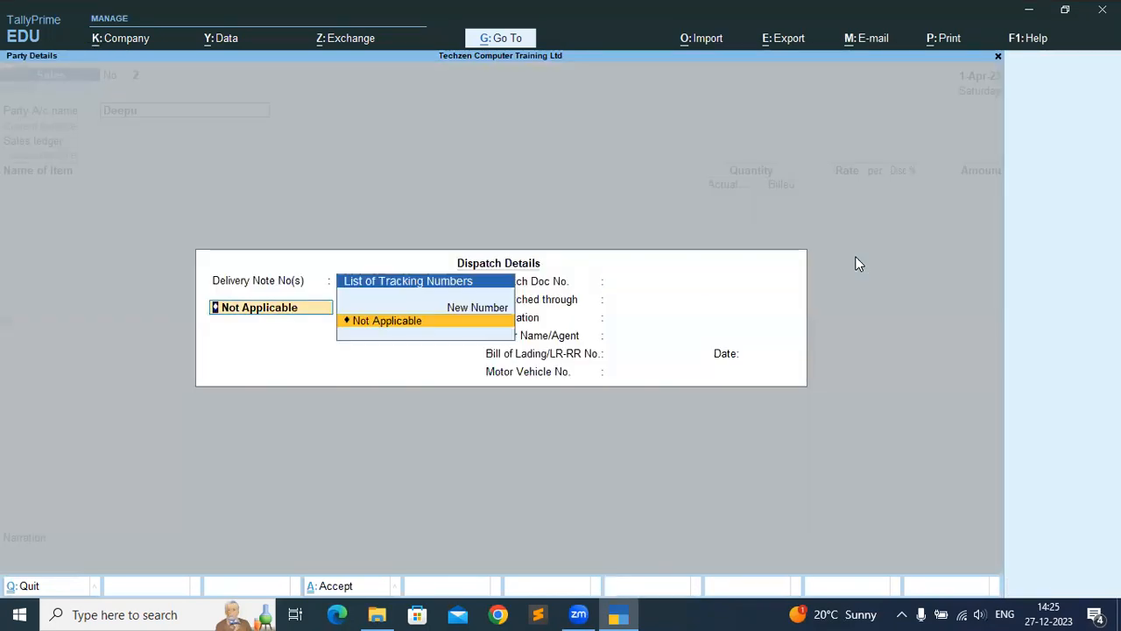
# Assign new delivery note number 1, accept the remaining party details and use Sales as the sales ledger.
pyautogui.press('Up')
pyautogui.press('Return')
pyautogui.write('1')
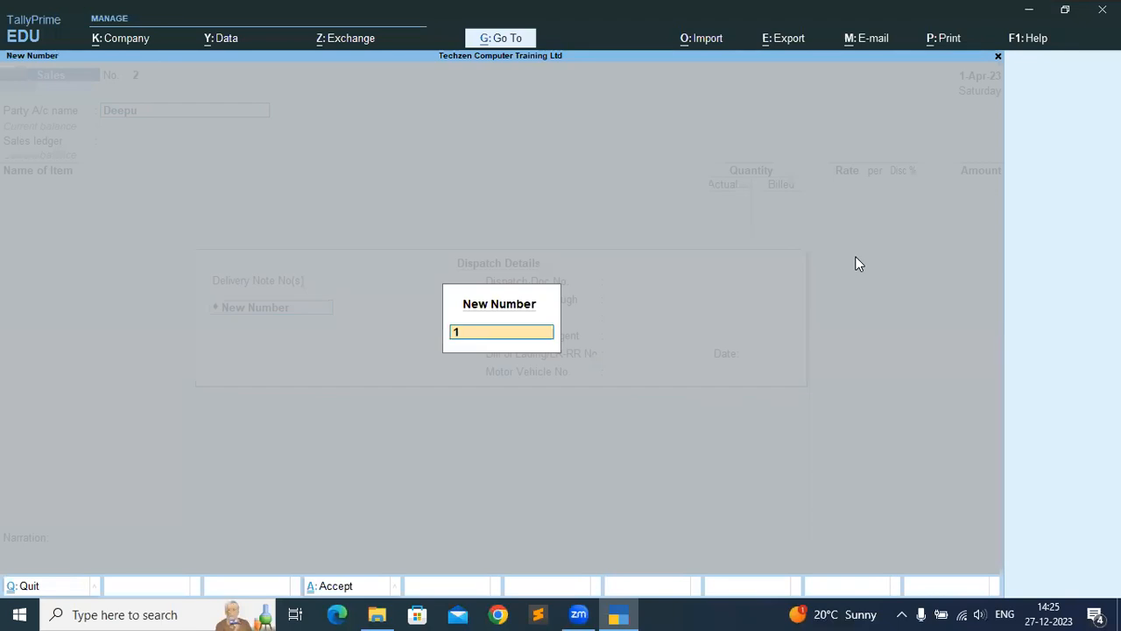
pyautogui.press('Return')
pyautogui.press('Return')
pyautogui.press('Return')
pyautogui.press('Return')
pyautogui.press('Return')
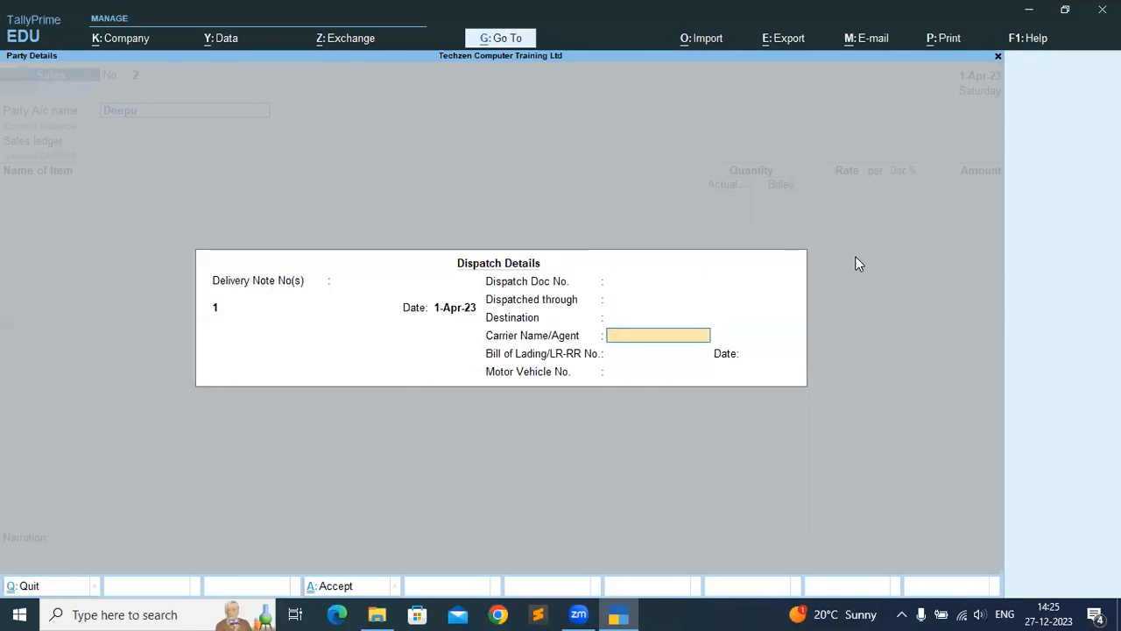
pyautogui.press('Return')
pyautogui.press('Return')
pyautogui.press('Return')
pyautogui.press('Return')
pyautogui.press('Return')
pyautogui.press('Return')
pyautogui.press('Return')
pyautogui.press('Return')
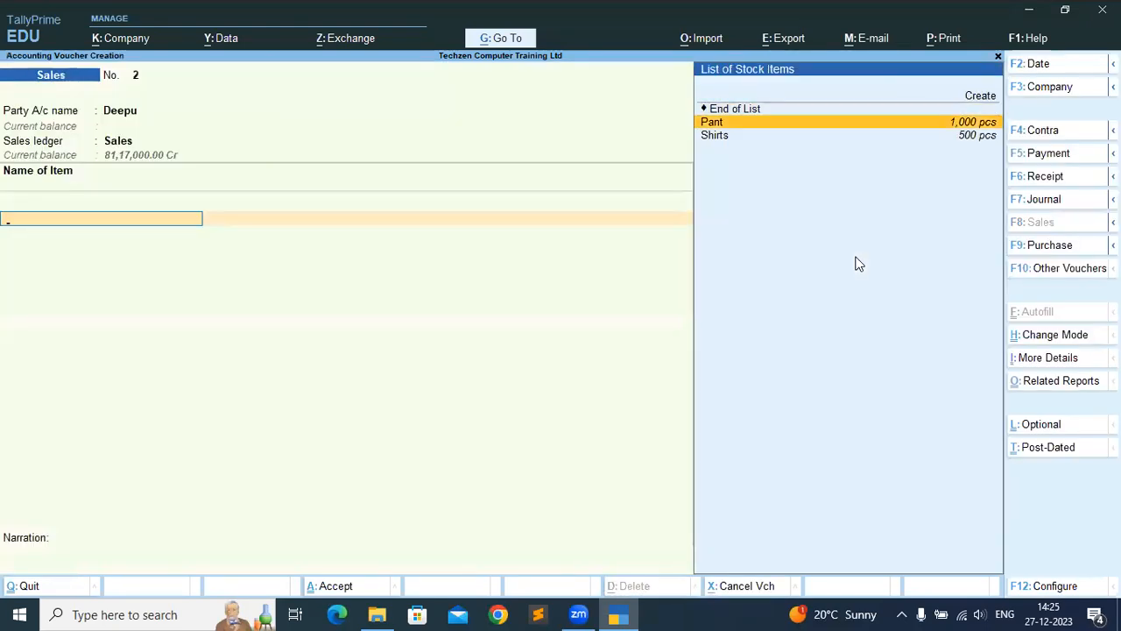
# Add the item Pant under tracking number 1 with 500 pcs actual and 19,000 pcs billed, keeping the suggested rate.
pyautogui.press('Return')
pyautogui.press('Return')
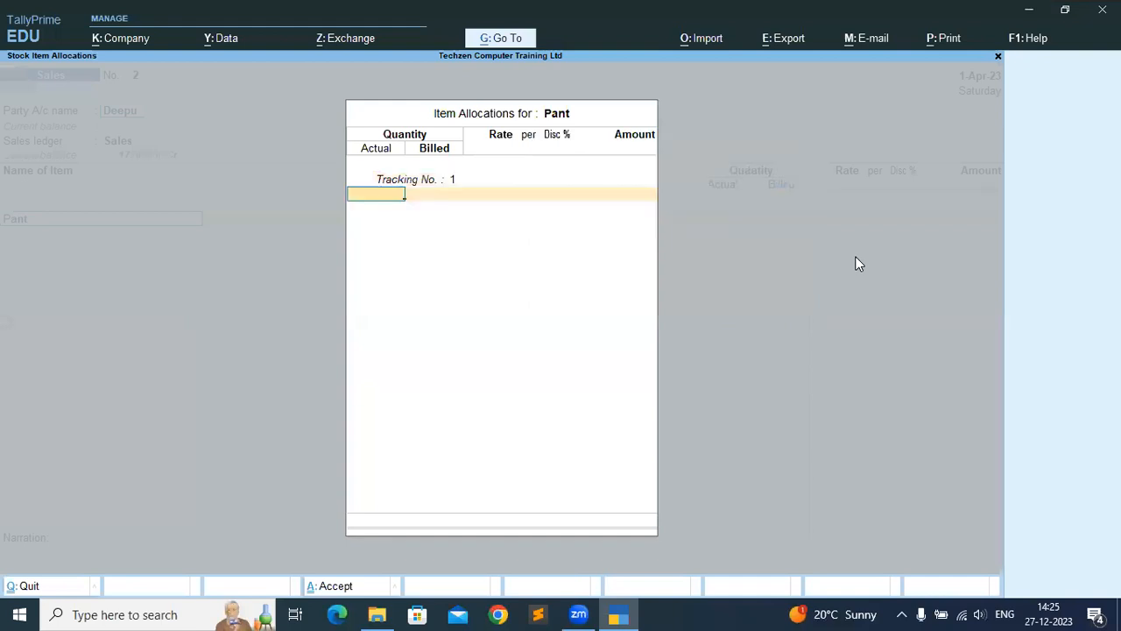
pyautogui.write('500')
pyautogui.press('Return')
pyautogui.write('19000')
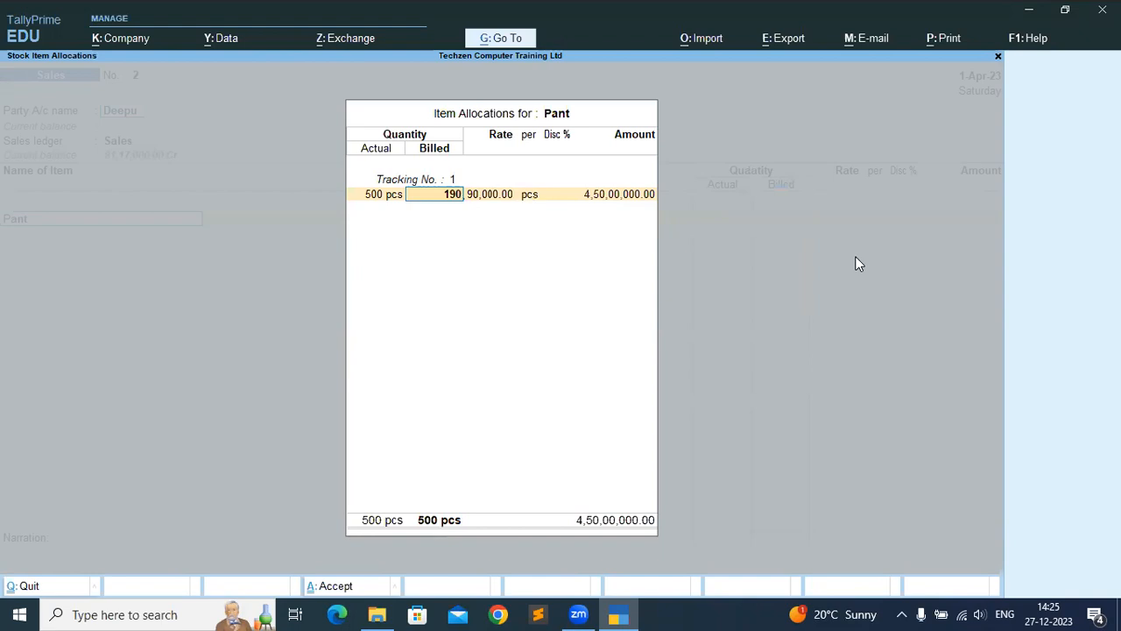
pyautogui.press('Return')
pyautogui.press('Return')
pyautogui.press('Return')
pyautogui.press('Return')
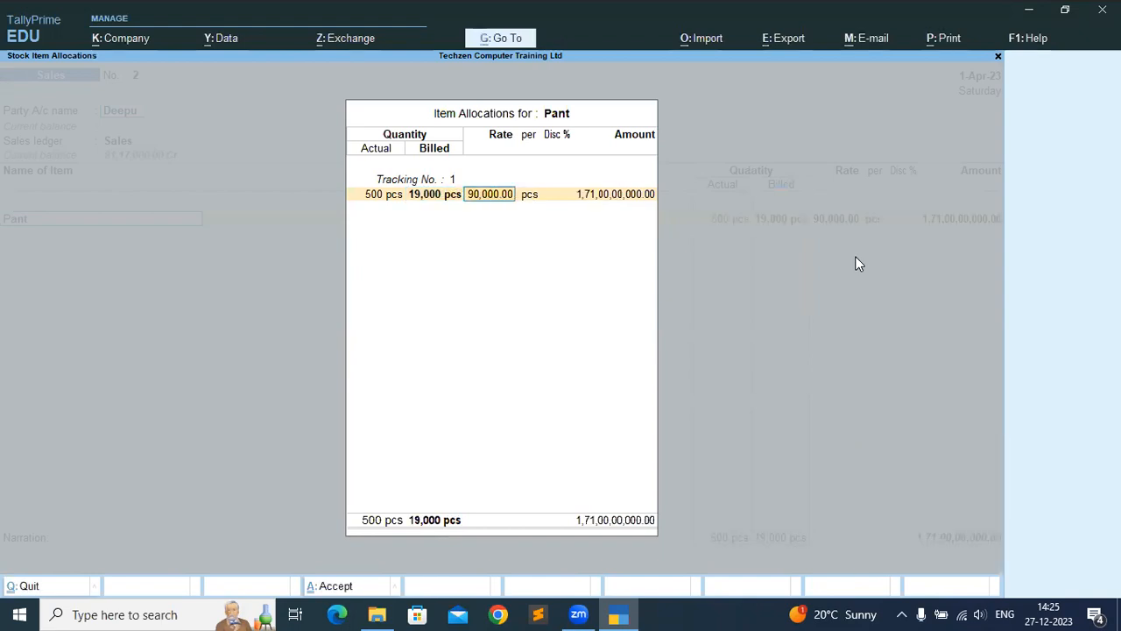
pyautogui.press('Return')
pyautogui.press('Return')
pyautogui.press('Return')
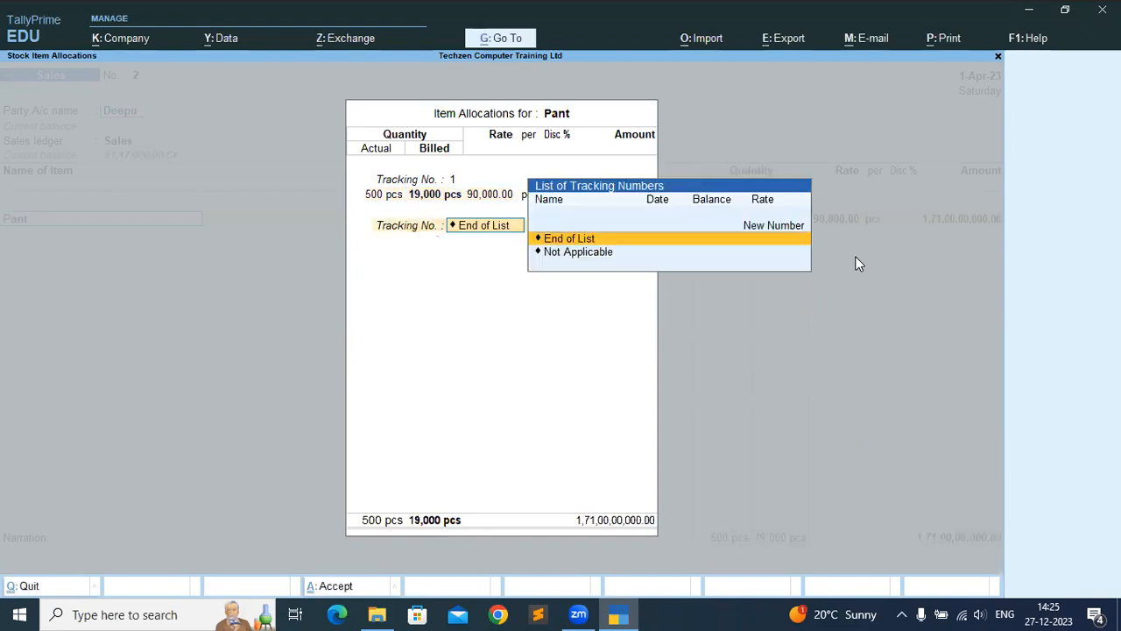
pyautogui.press('Return')
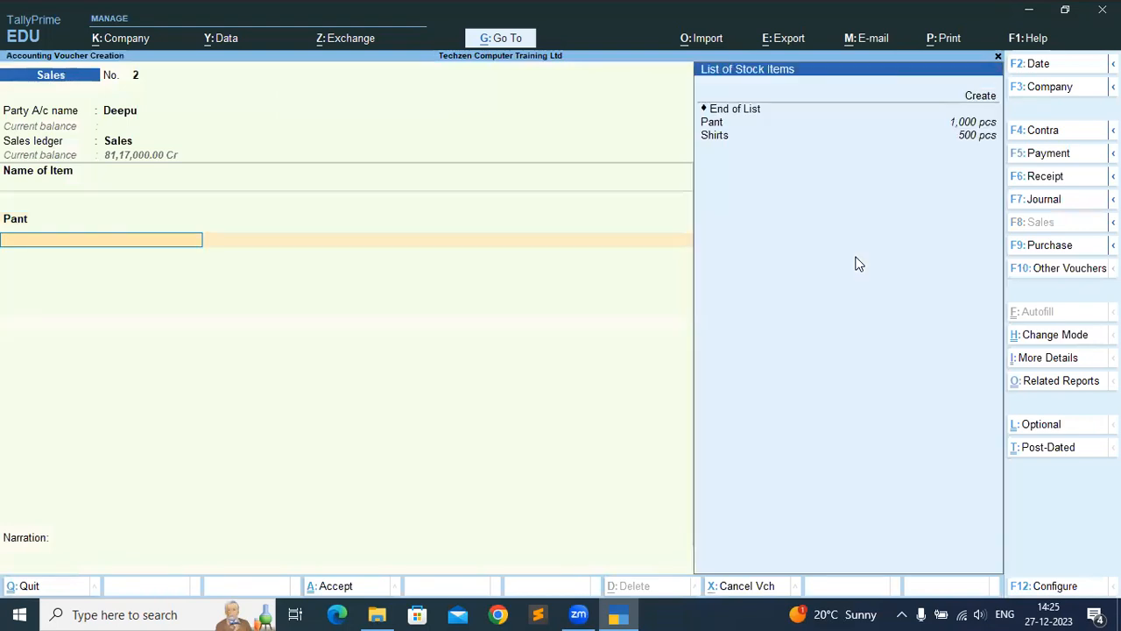
# Add the item Shirts under tracking number 1 with 150 pcs actual and 19,000 pcs billed.
pyautogui.press('Down')
pyautogui.press('Down')
pyautogui.press('Return')
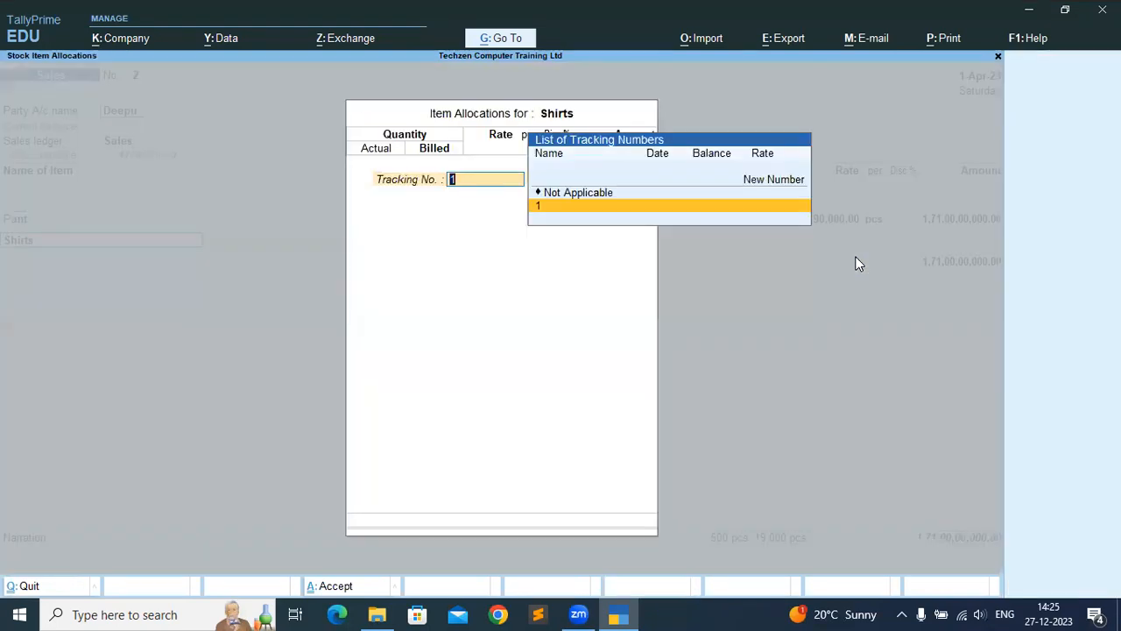
pyautogui.press('Return')
pyautogui.write('150')
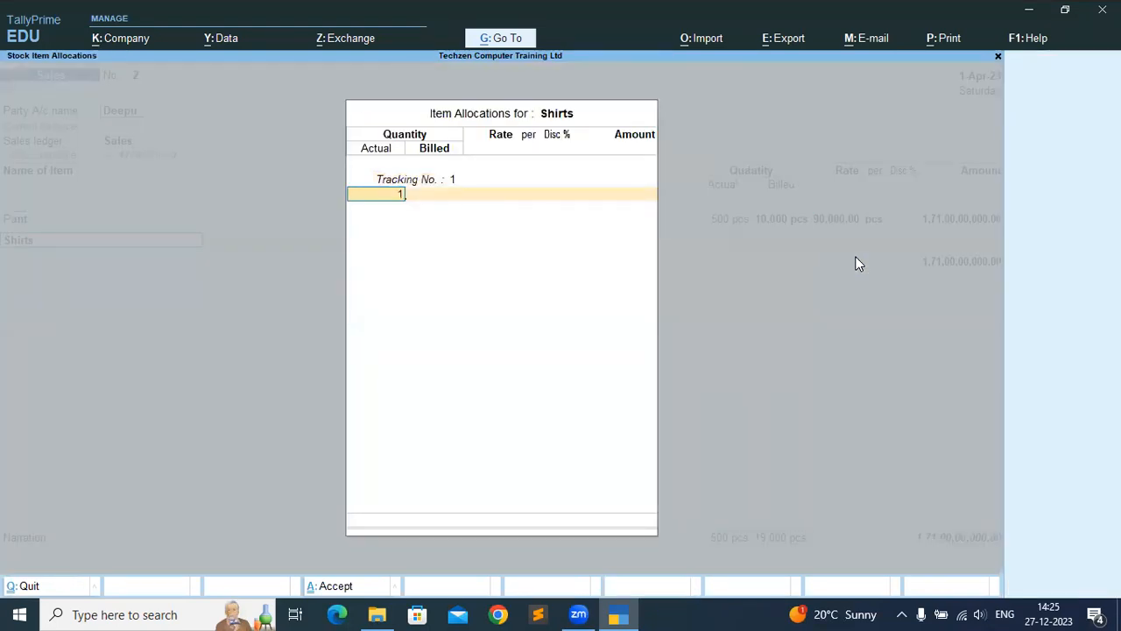
pyautogui.press('Return')
pyautogui.write('19000')
pyautogui.press('Return')
pyautogui.press('Return')
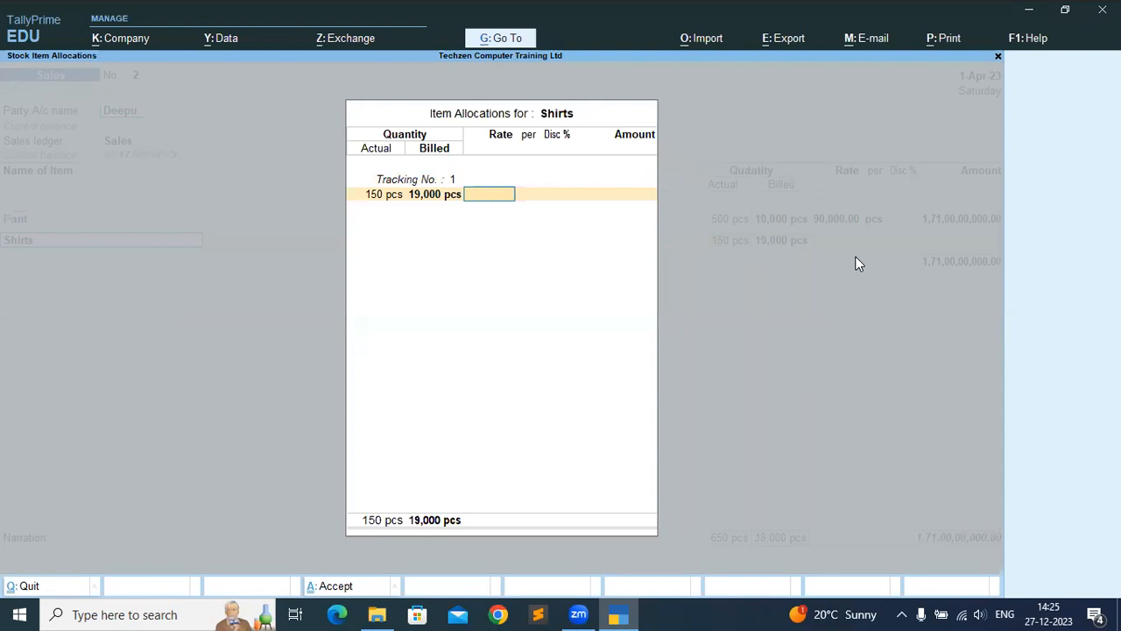
# Correct the Shirts billed quantity to 150 pcs and set its rate to 1,900 per piece.
pyautogui.press('BackSpace')
pyautogui.write('150')
pyautogui.press('Return')
pyautogui.write('1,900')
pyautogui.press('Return')
pyautogui.press('Return')
pyautogui.press('Return')
pyautogui.press('Return')
pyautogui.press('Return')
# End the item list, accept the remaining details without a narration and save the sales voucher.
pyautogui.press('Return')
pyautogui.press('Return')
pyautogui.press('Return')
pyautogui.press('Return')
pyautogui.press('Return')
pyautogui.press('Return')
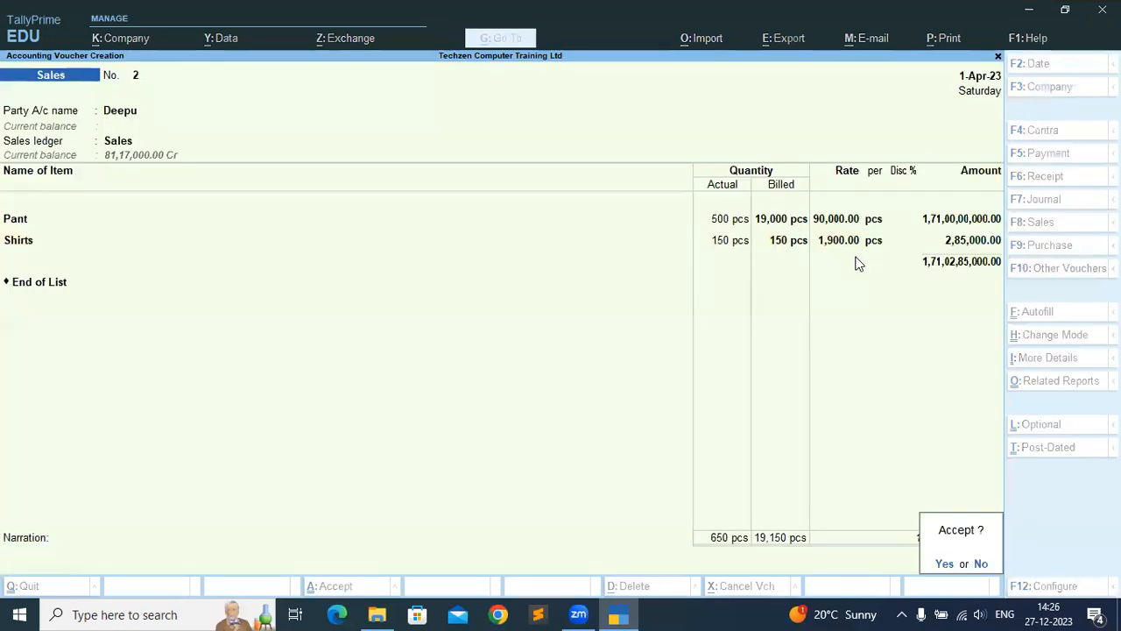
pyautogui.press('Return')
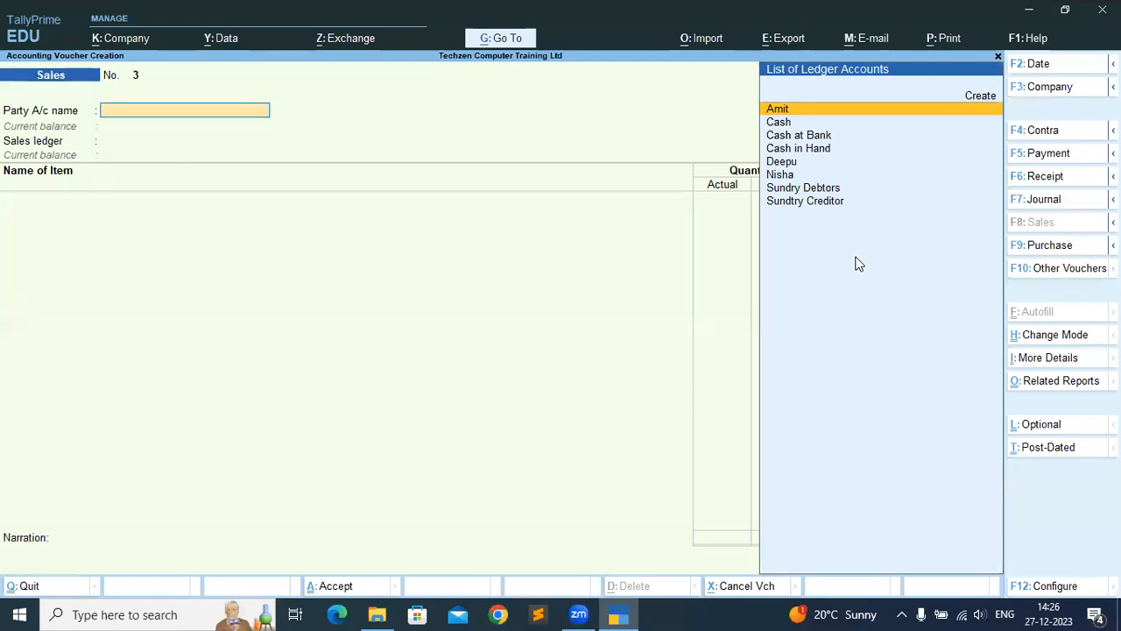
pyautogui.press('F6')
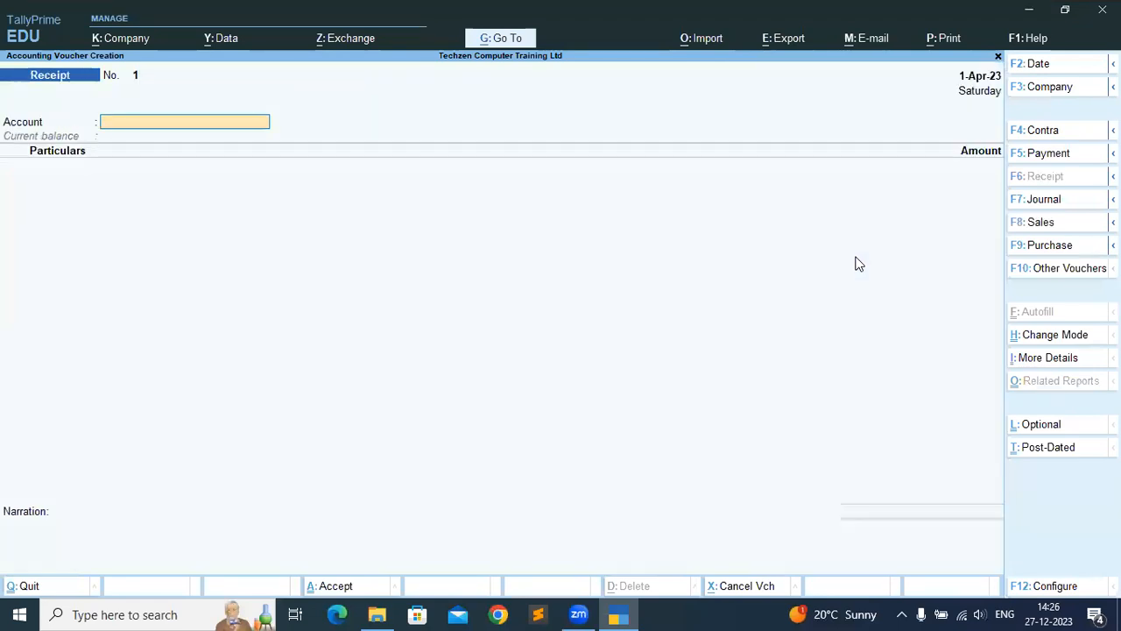
pyautogui.press('F2')
pyautogui.write('1-')
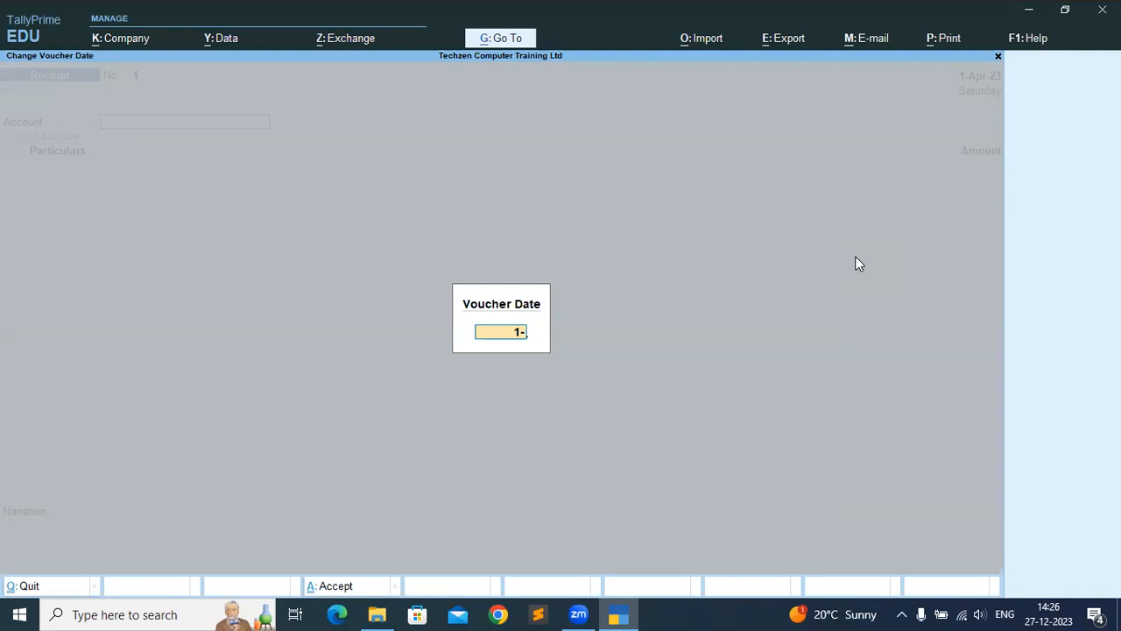
pyautogui.write('10')
pyautogui.press('Return')
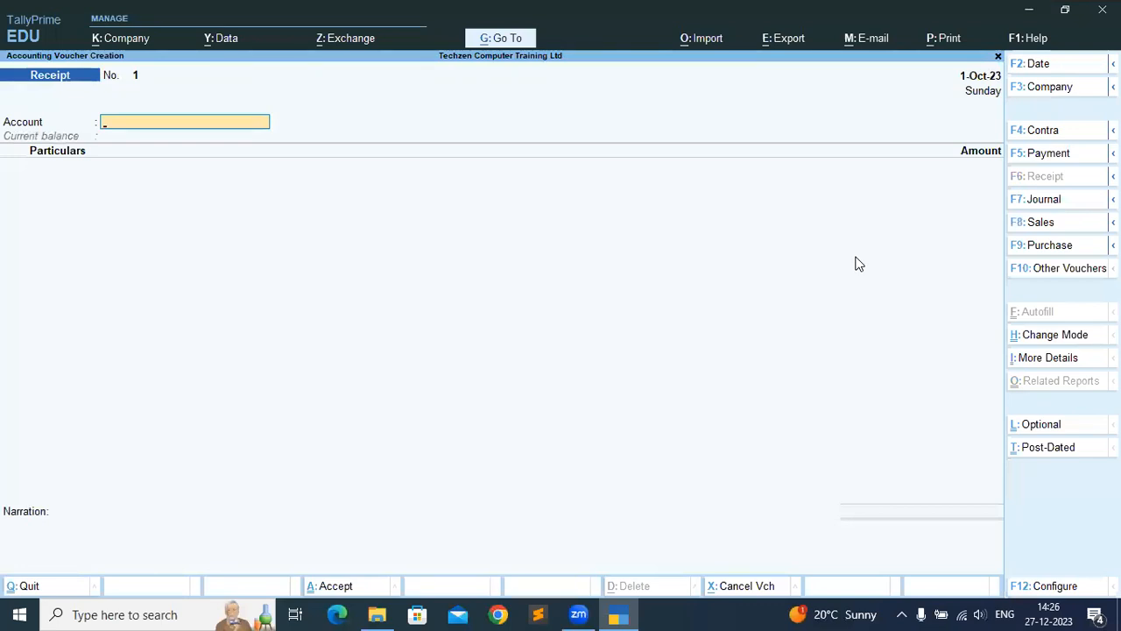
pyautogui.press('Escape')
pyautogui.press('y')
# Open the Interest Receivable report from the interest calculations and drill down into Current Assets.
pyautogui.press('Down')
pyautogui.press('Down')
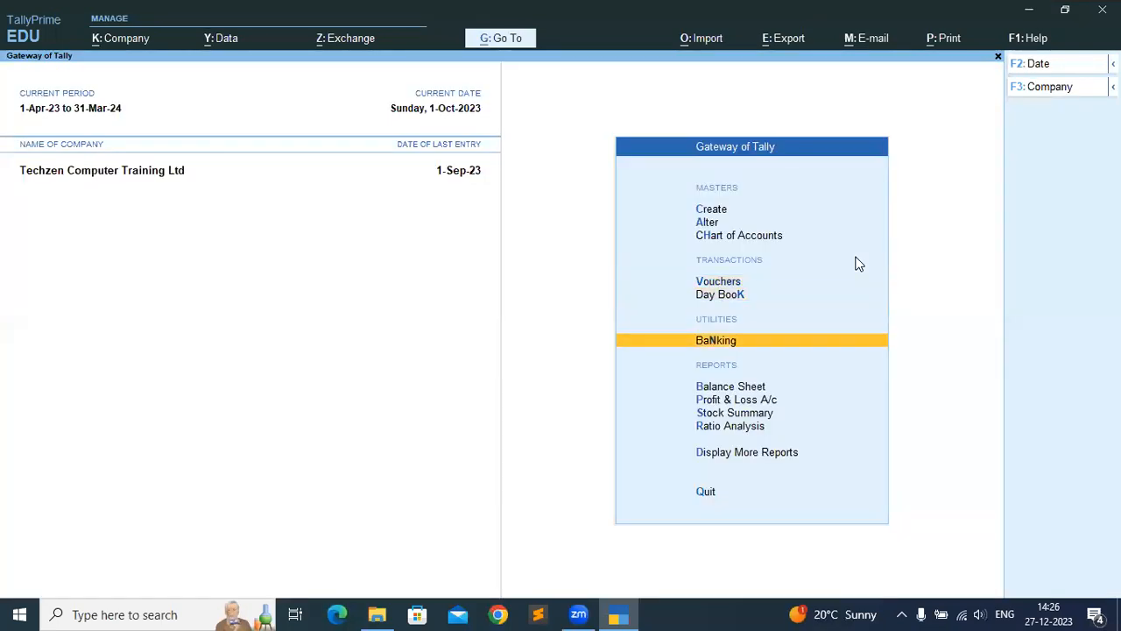
pyautogui.press('Down')
pyautogui.press('Down')
pyautogui.press('Down')
pyautogui.press('Down')
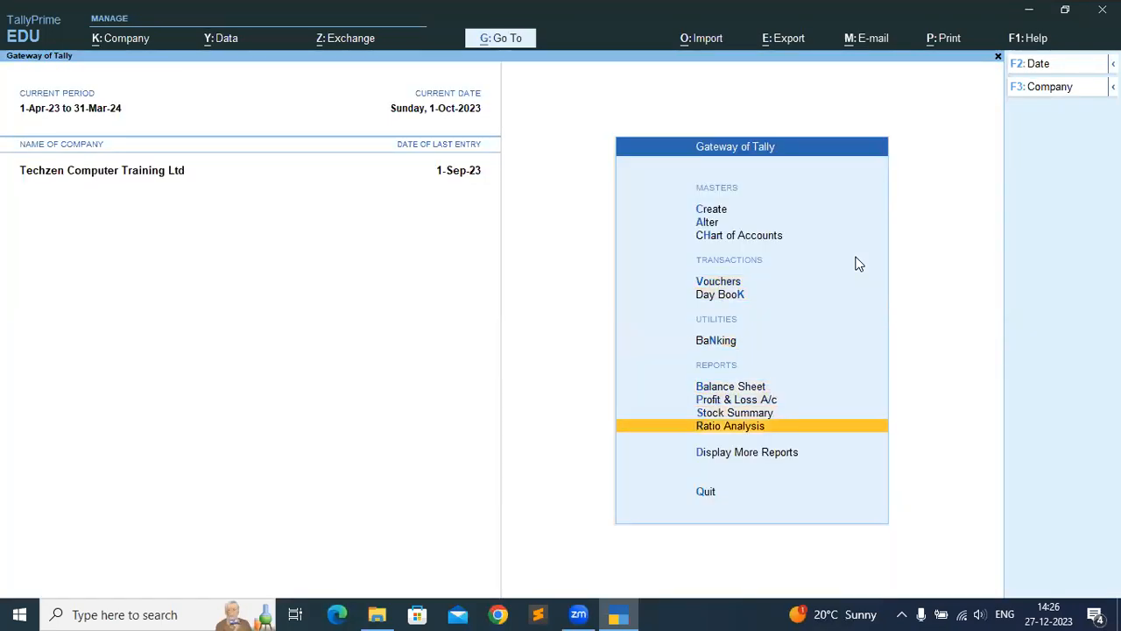
pyautogui.press('Down')
pyautogui.press('Return')
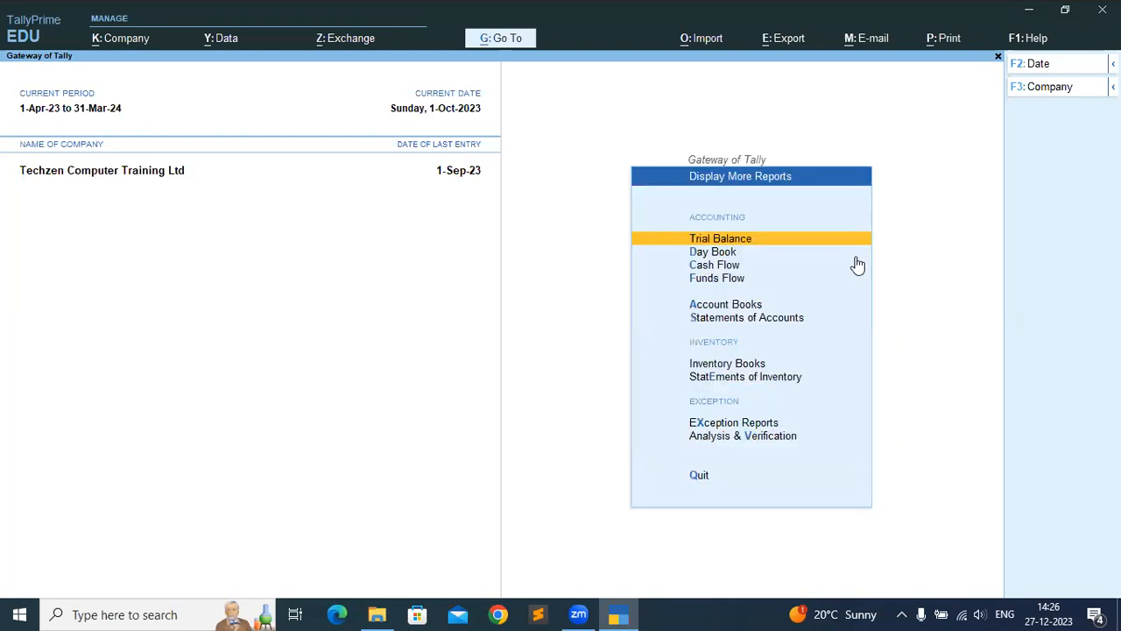
pyautogui.press('Down')
pyautogui.press('Down')
pyautogui.press('Down')
pyautogui.press('Down')
pyautogui.press('Down')
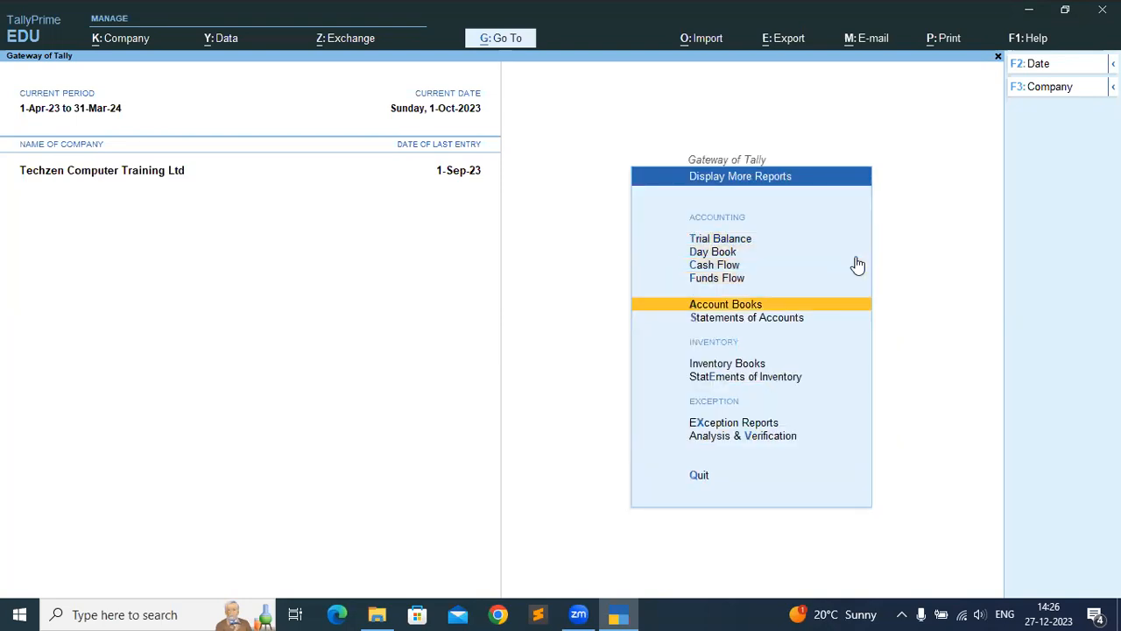
pyautogui.press('Return')
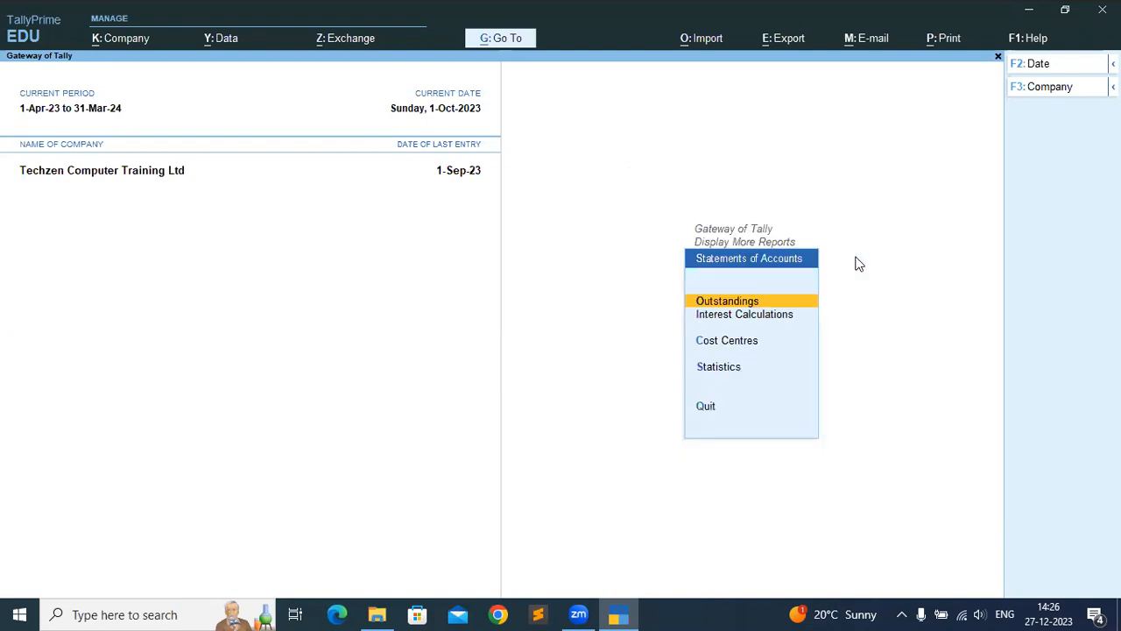
pyautogui.press('Down')
pyautogui.press('Return')
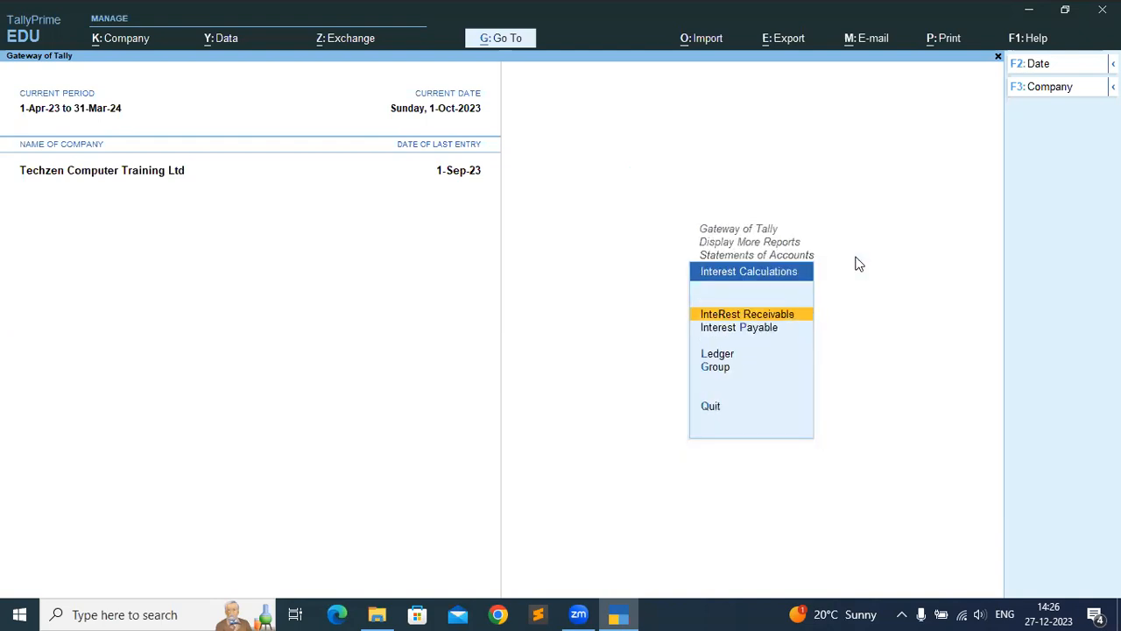
pyautogui.press('Return')
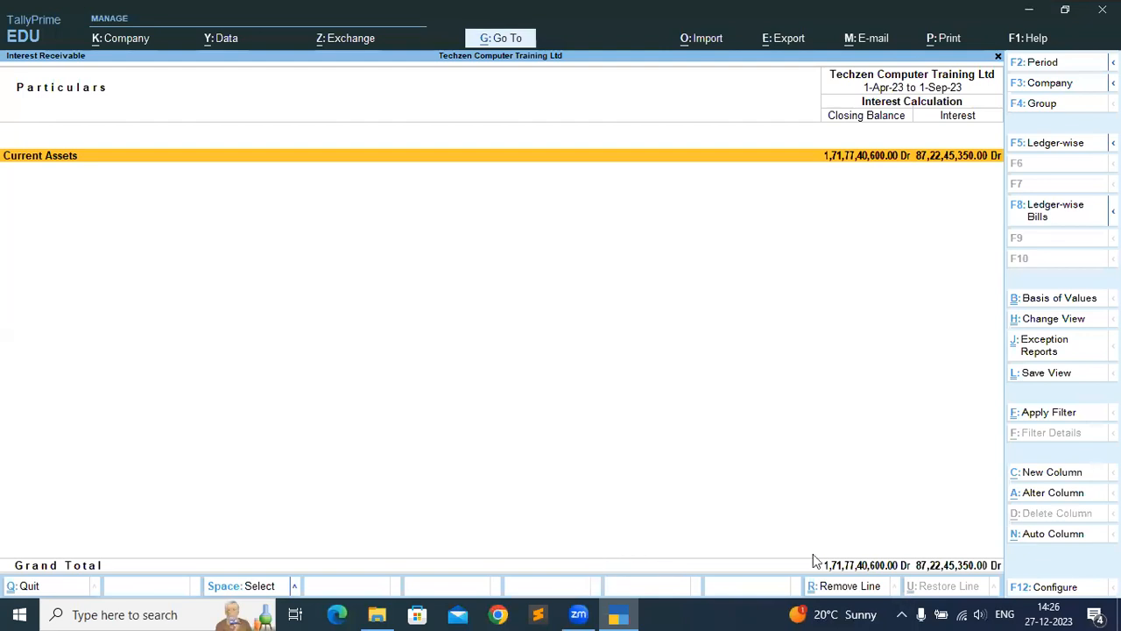
pyautogui.press('Return')
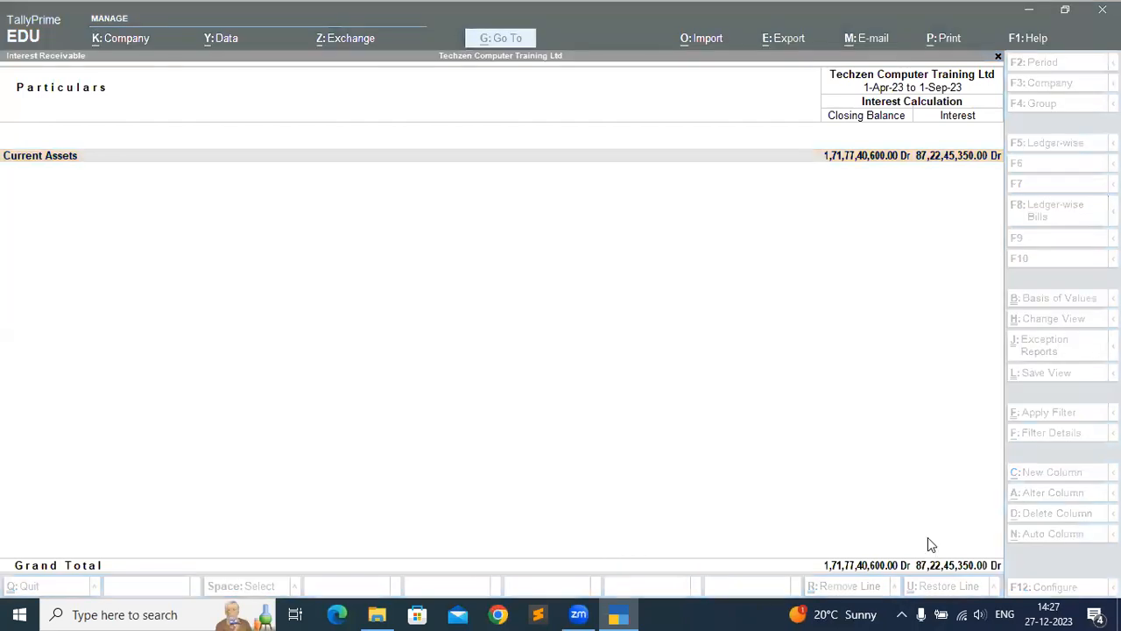